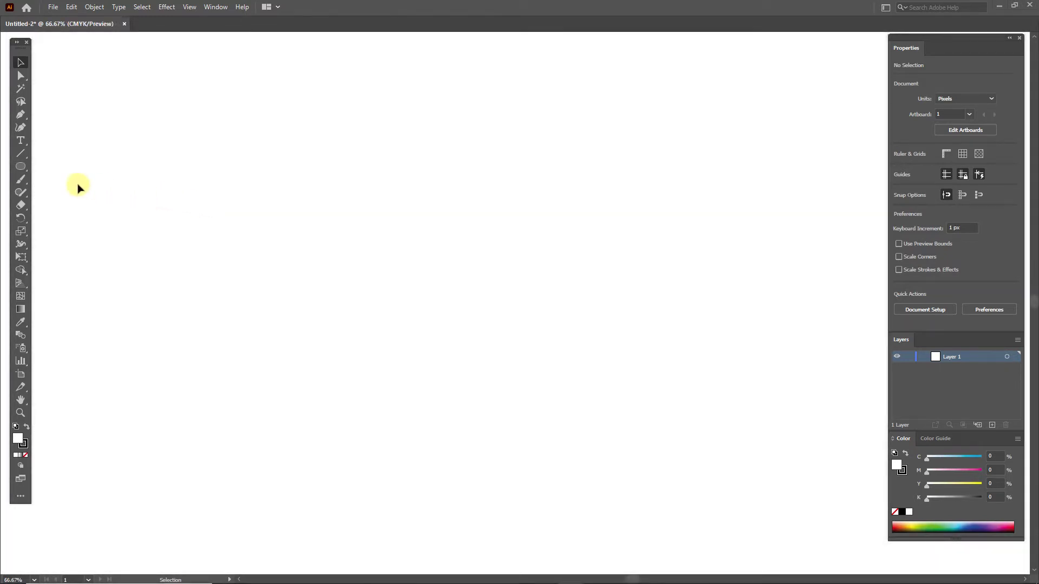
- Draw a square about 80 px wide near the centre of the canvas
drag(23, 168, 74, 168)
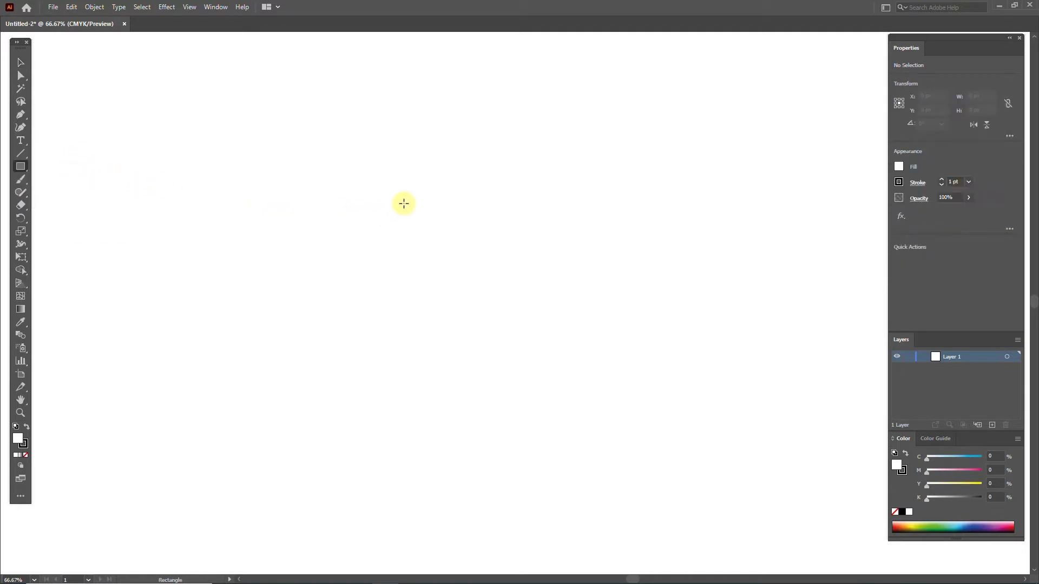
drag(405, 204, 445, 260)
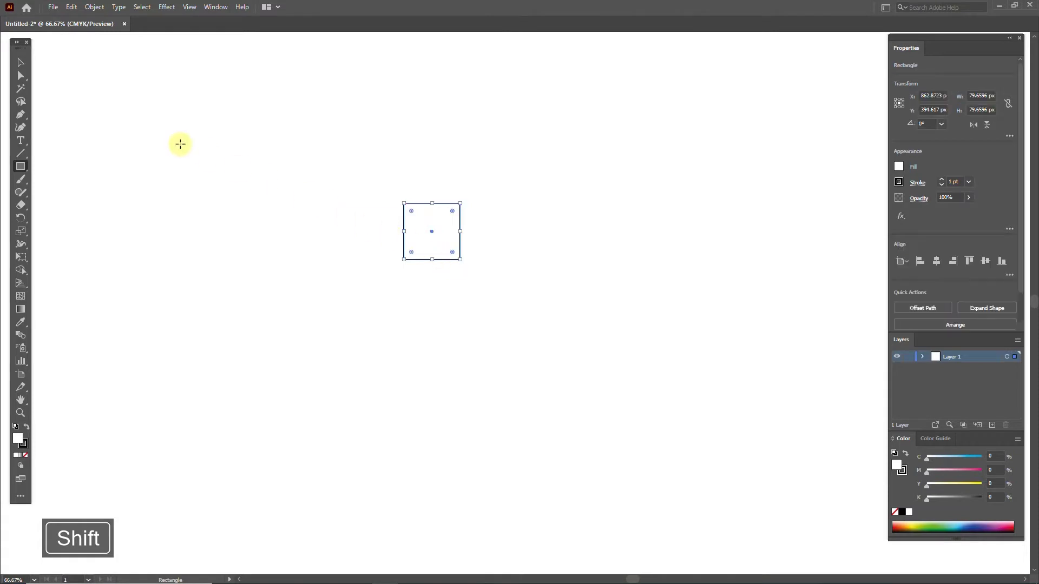
click(20, 62)
click(121, 183)
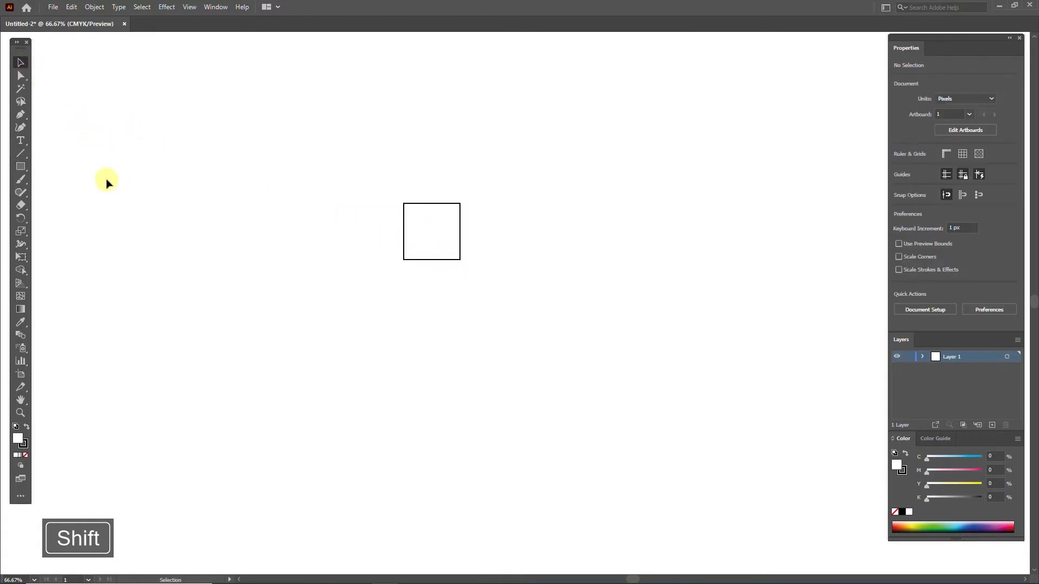
- Draw a circle about 80 px wide inscribed in the square and group the two shapes
click(23, 167)
click(24, 167)
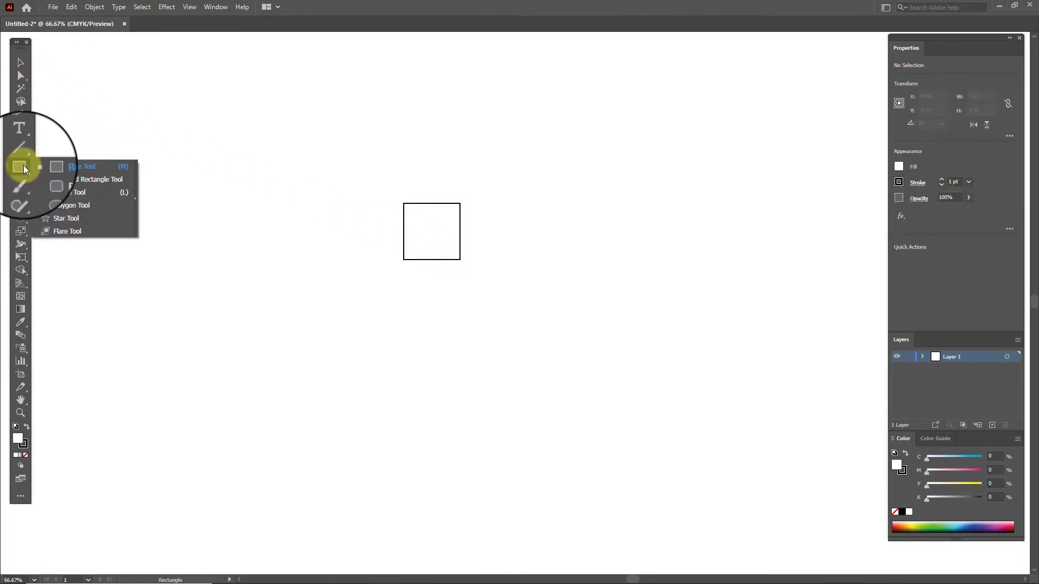
click(63, 190)
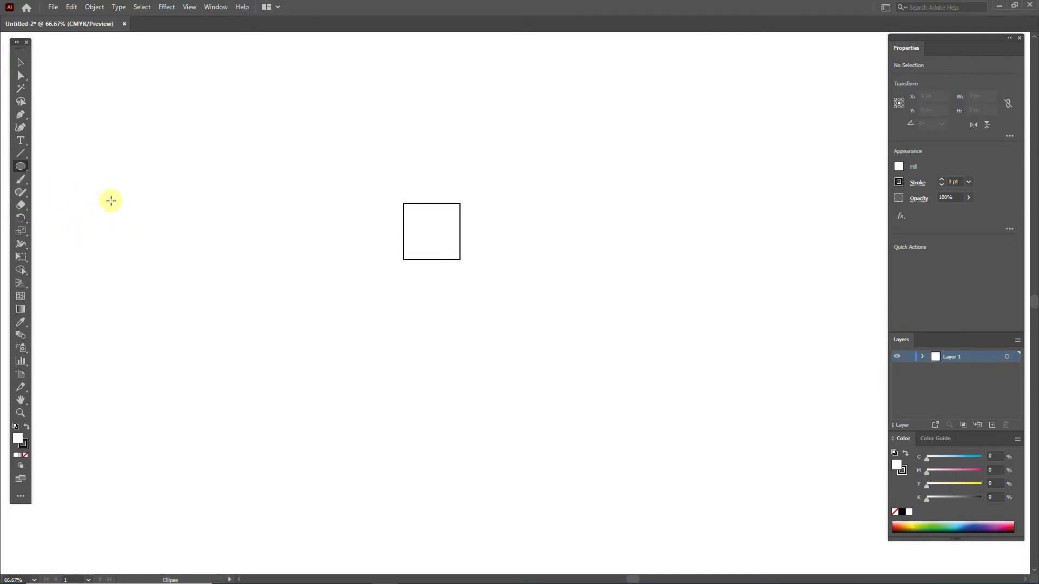
drag(432, 231, 458, 261)
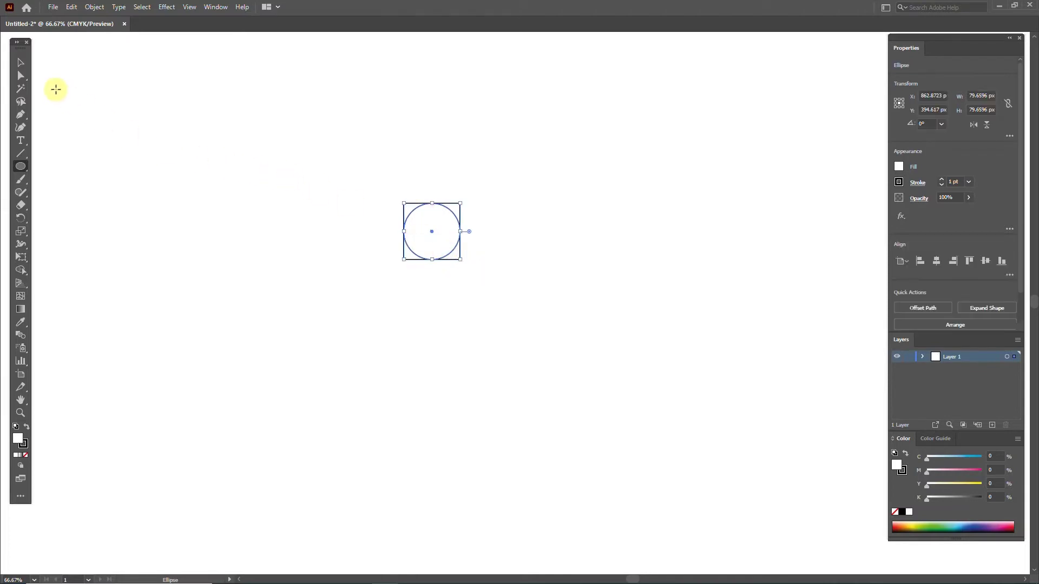
drag(472, 169, 388, 279)
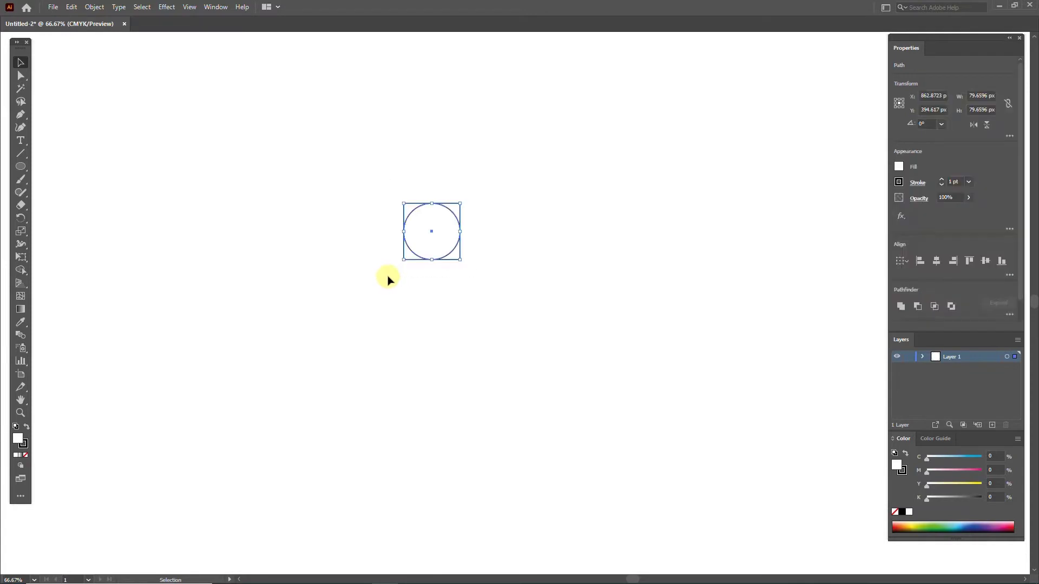
key(ctrl+g)
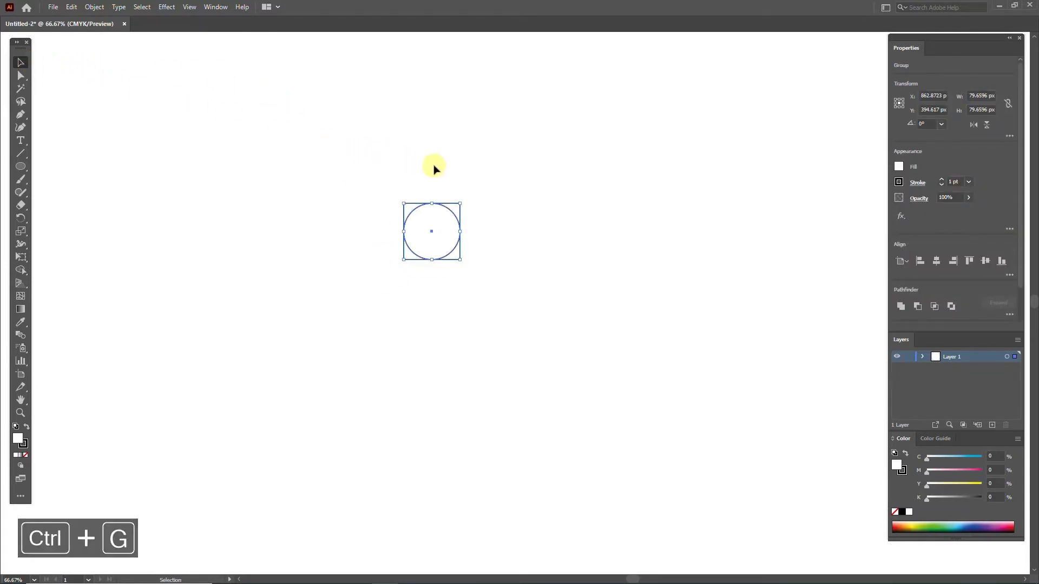
- Duplicate the circle-and-square group directly below the original so their edges touch
click(453, 201)
click(452, 205)
drag(452, 205, 449, 263)
click(472, 260)
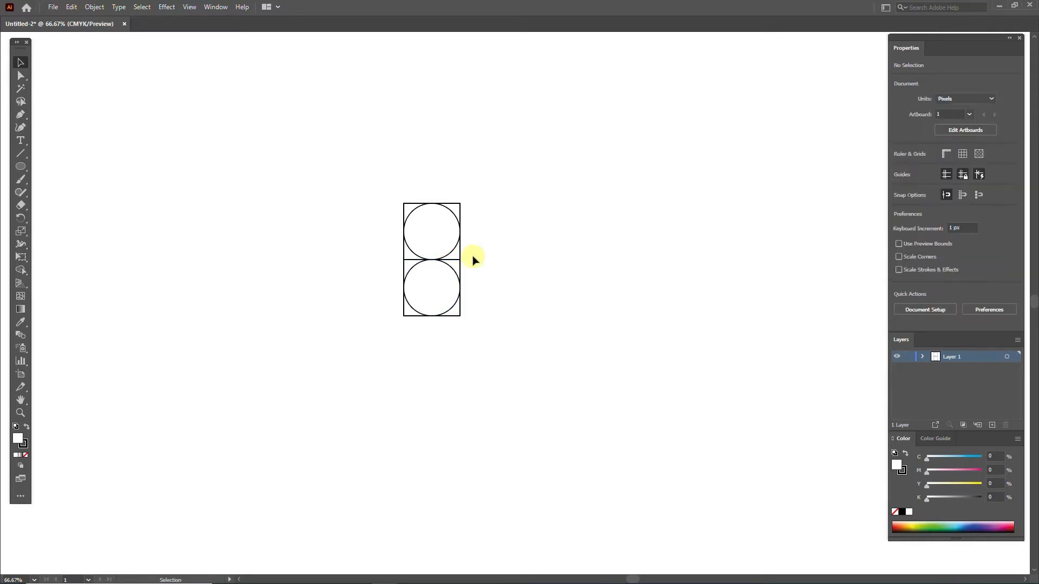
- Copy the upper group to its left and scale the copy proportionally to about 159 px, matching the combined height of the two small squares
drag(456, 209, 390, 212)
drag(347, 259, 271, 316)
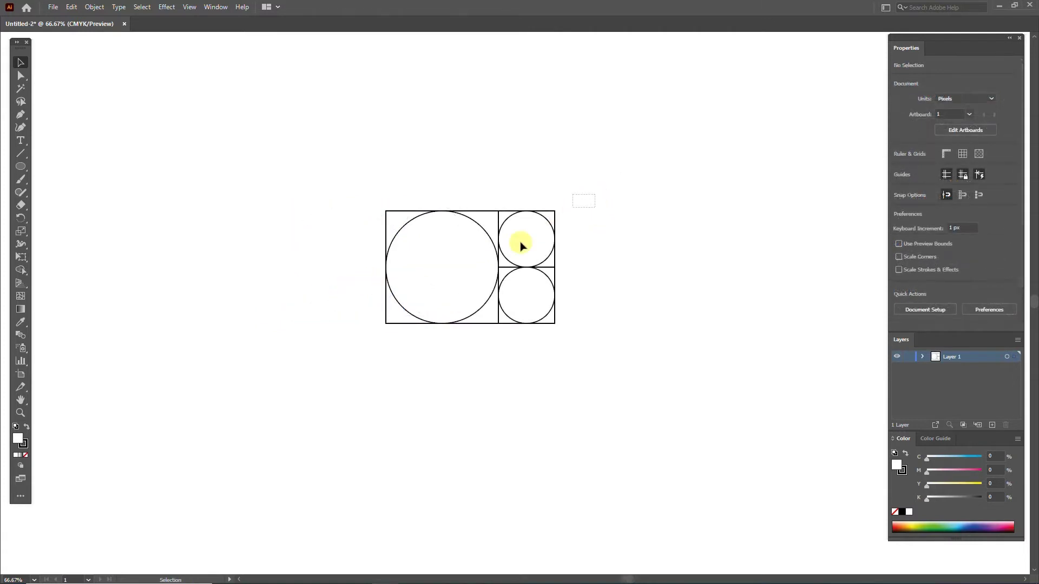
- Rotate the arrangement 90° so the largest group is on top, and add a copy on its left scaled to the full height
drag(595, 194, 336, 366)
mouse_move(412, 196)
mouse_down()
mouse_move(476, 174)
mouse_move(510, 186)
mouse_move(399, 192)
mouse_up()
click(568, 193)
drag(302, 295, 245, 352)
click(531, 172)
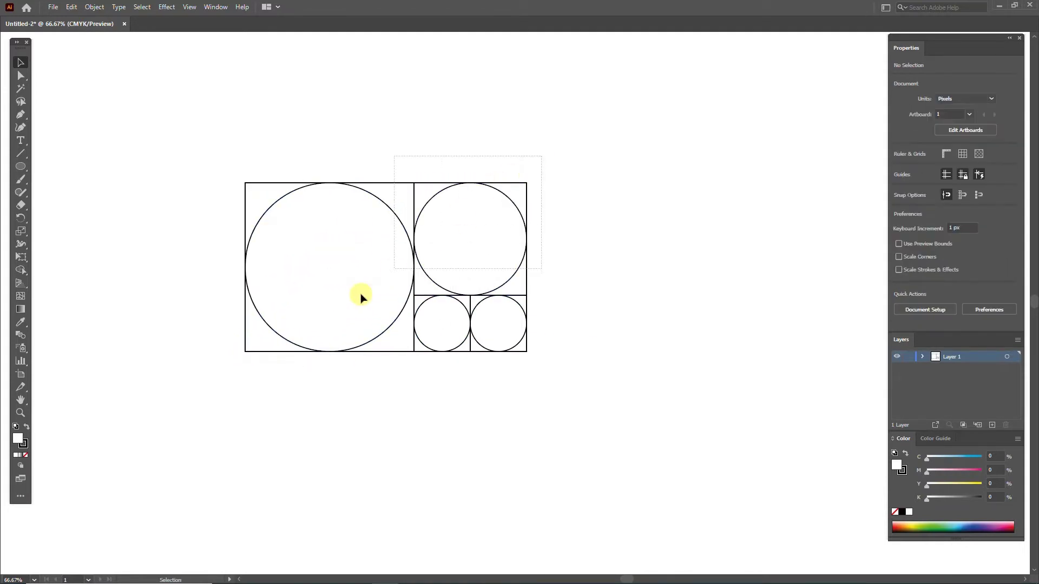
- Rotate the arrangement another 90° and add a copy of the largest group on its left, scaled to about 398 px to match the full height
drag(361, 295, 204, 412)
drag(243, 178, 493, 153)
click(494, 153)
click(441, 128)
drag(442, 132, 274, 132)
drag(249, 372, 248, 372)
drag(323, 159, 609, 162)
click(522, 125)
click(503, 129)
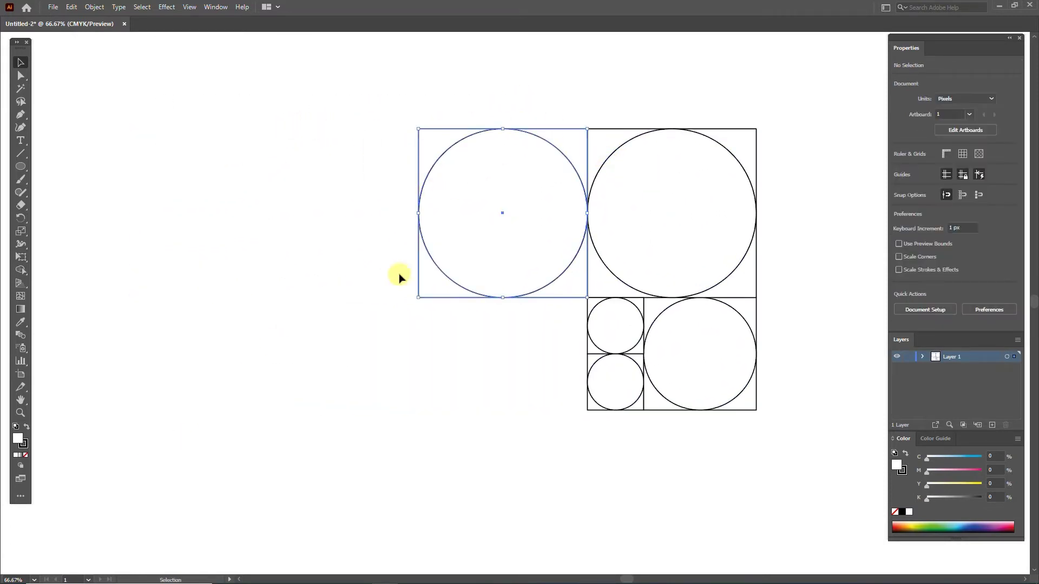
drag(418, 297, 306, 409)
- Rotate and shrink the arrangement, adding a copy of the largest group on its left scaled to the full height of about 389 px
key(ctrl+a)
drag(762, 125, 644, 361)
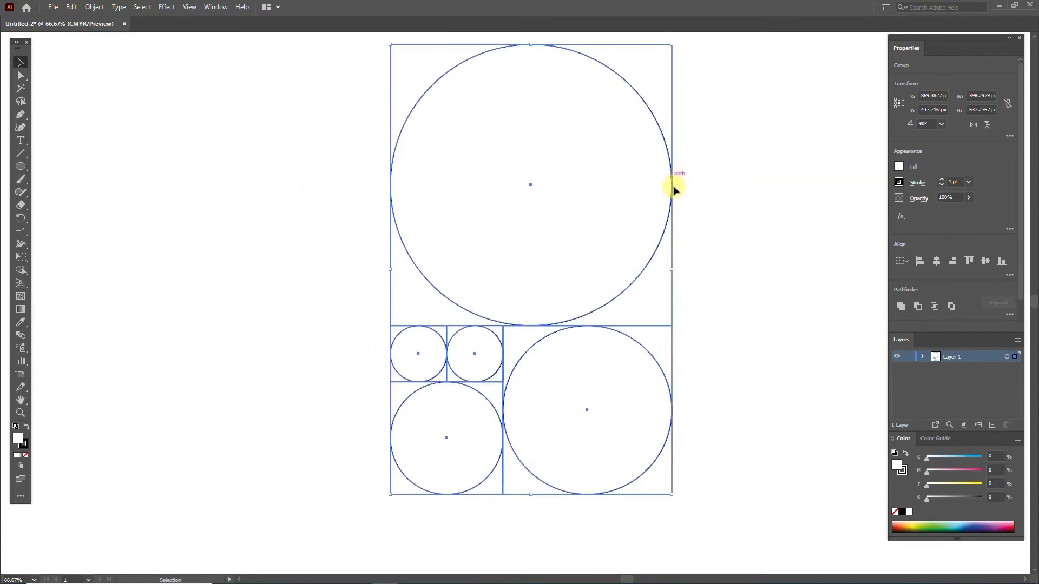
drag(671, 178, 721, 204)
drag(760, 60, 358, 508)
drag(721, 70, 482, 176)
click(675, 153)
drag(323, 330, 222, 434)
- Ungroup all the circle-and-square groups in the golden-ratio arrangement
key(ctrl+a)
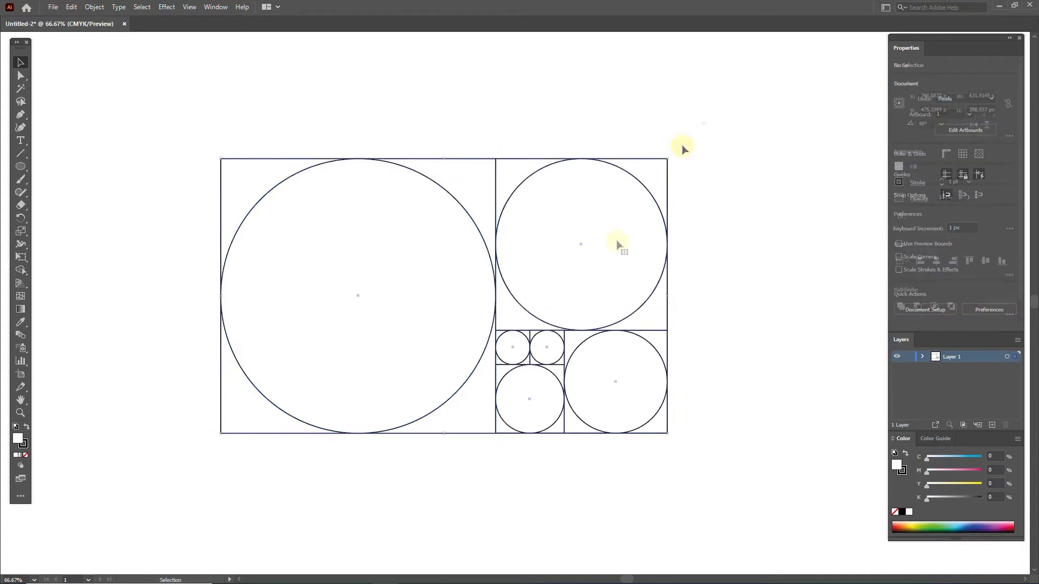
right_click(506, 206)
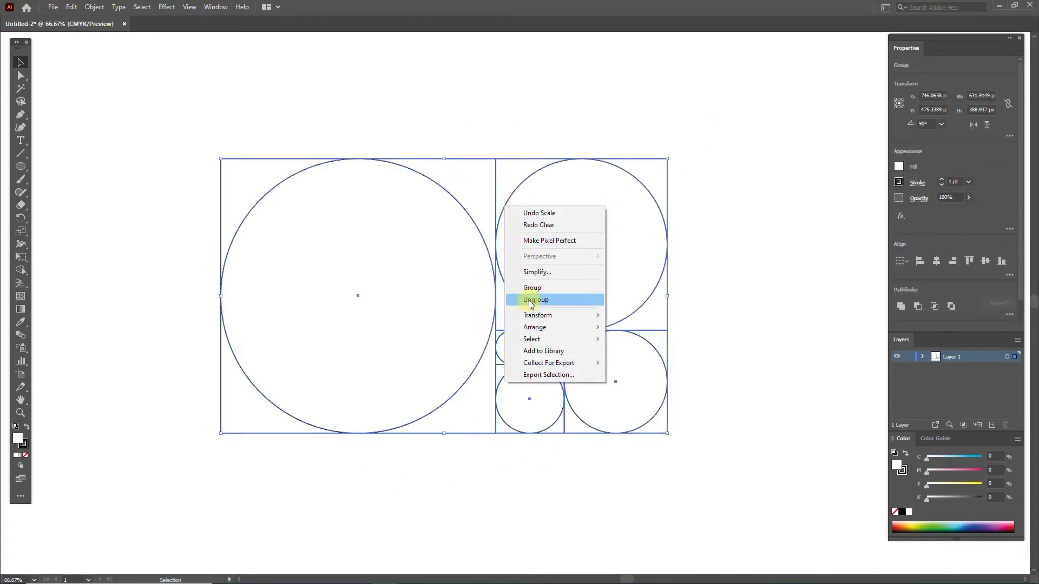
click(535, 299)
click(726, 209)
- Delete all the squares, keeping only the circles
click(665, 185)
key(Delete)
click(495, 219)
key(Delete)
click(529, 332)
key(Delete)
click(536, 331)
key(Delete)
click(647, 331)
click(563, 369)
key(Delete)
- Align all the circles to a common centre horizontally and vertically, and move the concentric set to the middle of the canvas
drag(702, 181, 281, 441)
click(935, 261)
click(985, 260)
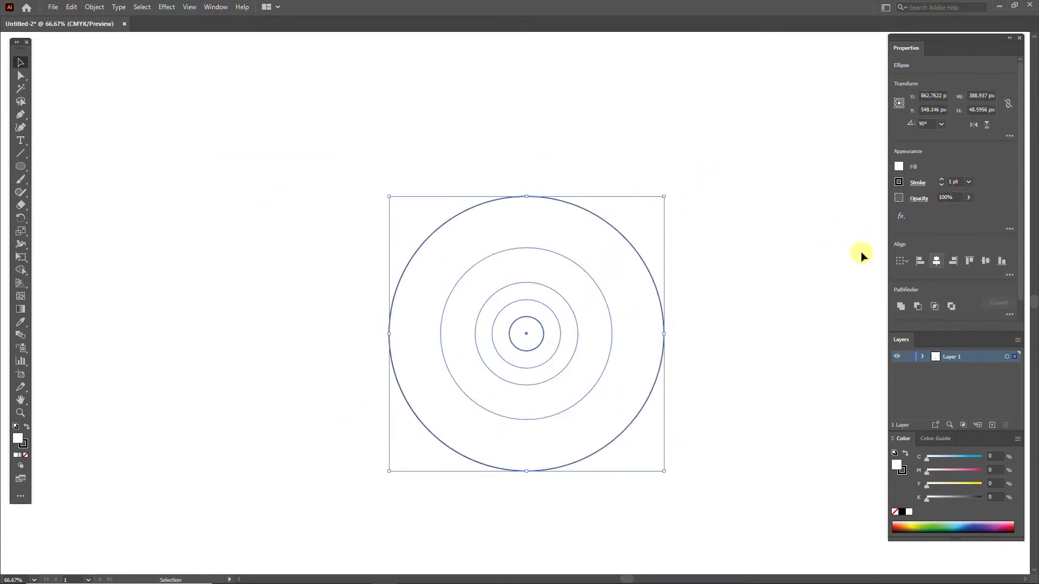
drag(583, 271, 509, 228)
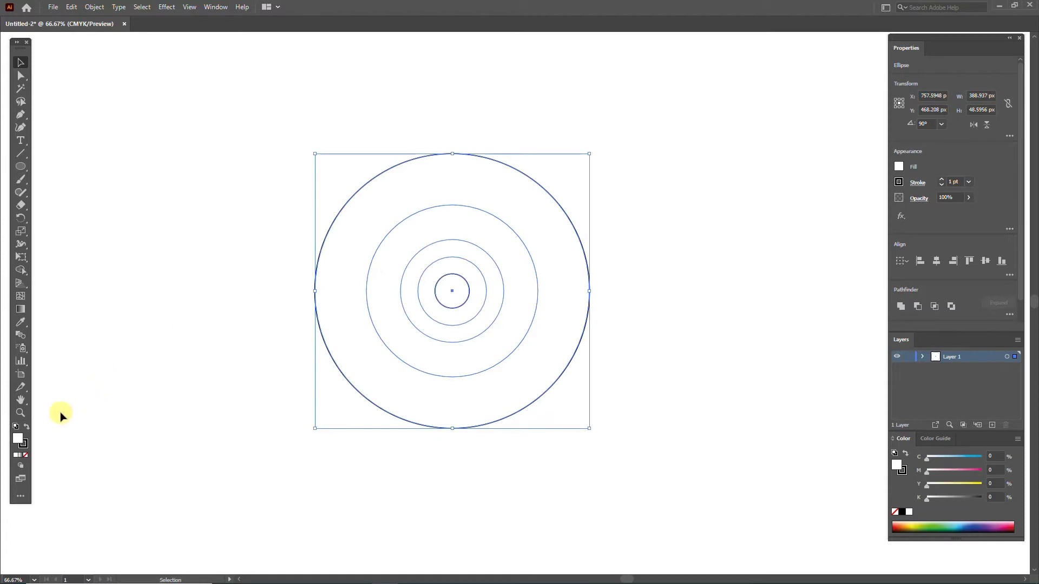
- Remove the fill from all the concentric circles, leaving only their strokes
click(25, 456)
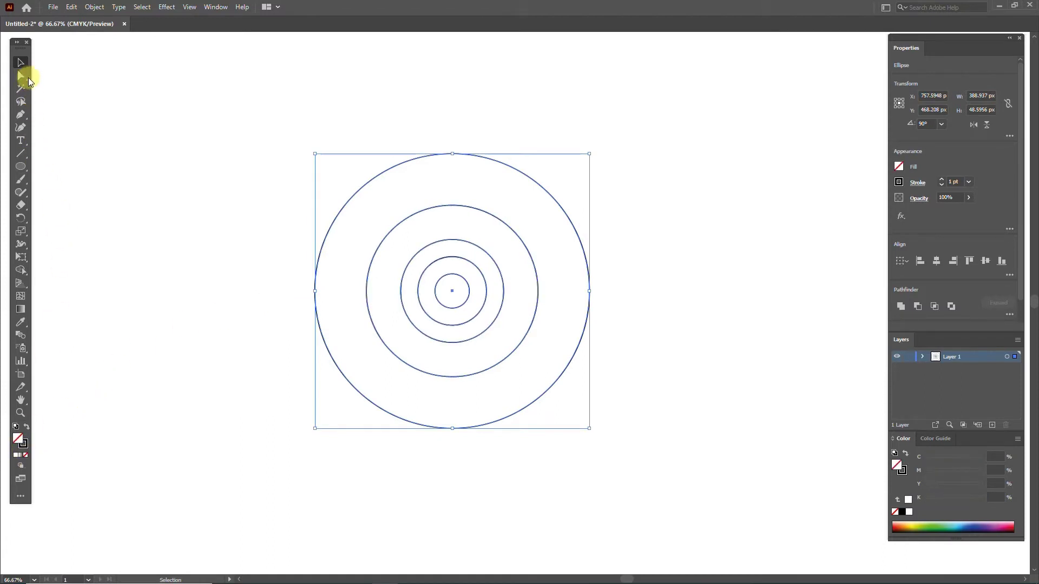
click(199, 232)
click(510, 226)
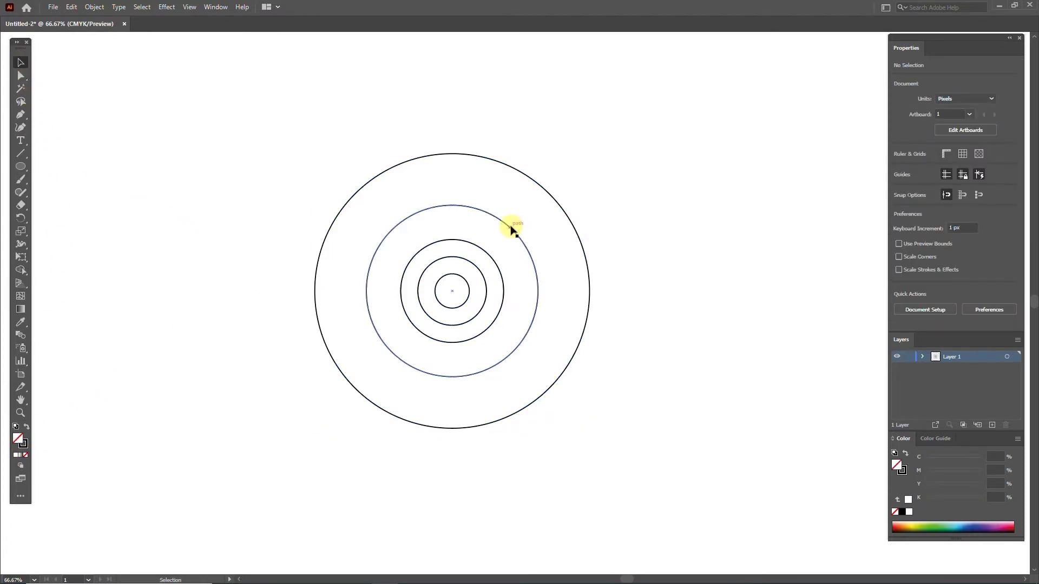
mouse_move(538, 378)
mouse_down()
mouse_move(572, 422)
mouse_move(523, 372)
mouse_up()
key(ctrl+z)
key(ctrl+z)
drag(595, 185, 406, 433)
drag(592, 431, 505, 359)
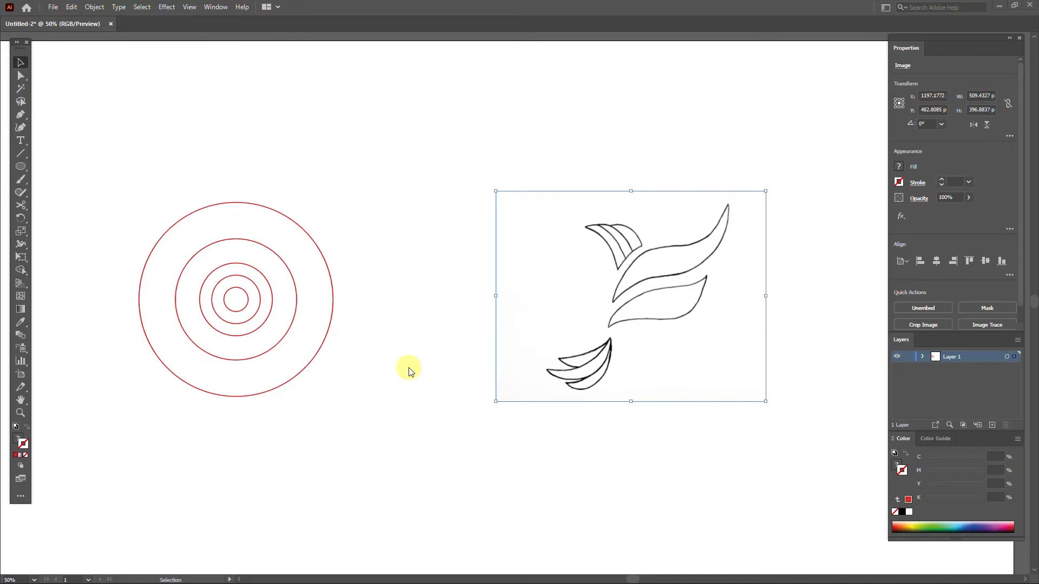
- Place the red concentric circles over the bird sketch, enlarge them proportionally to suit its curves, and move them back beside the sketch
drag(339, 173, 214, 392)
drag(315, 310, 700, 296)
drag(761, 401, 809, 466)
drag(744, 258, 289, 261)
click(470, 253)
- Lock the bird sketch image in place
click(653, 273)
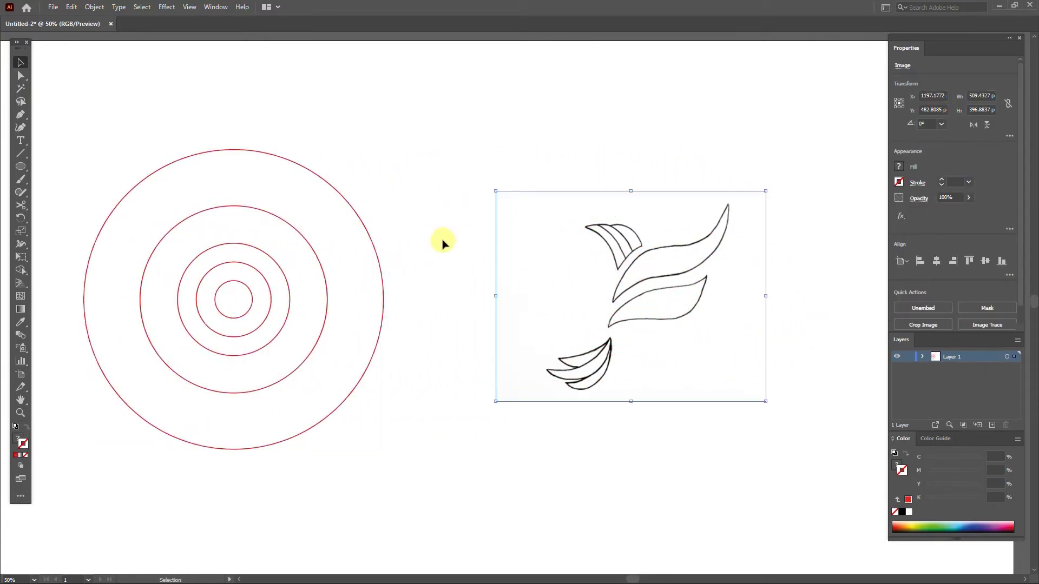
click(94, 6)
mouse_move(186, 86)
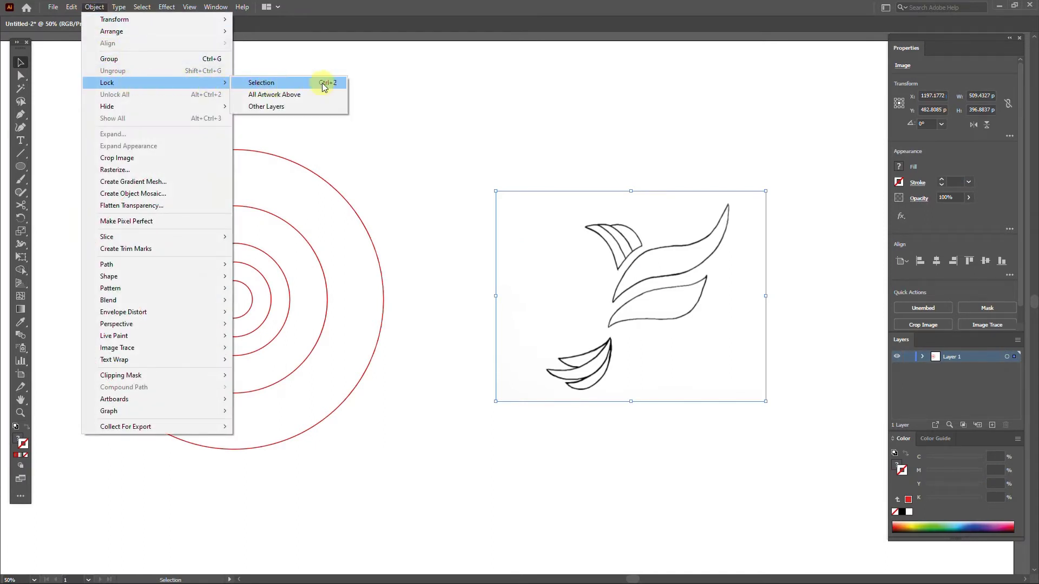
click(638, 262)
key(ctrl+2)
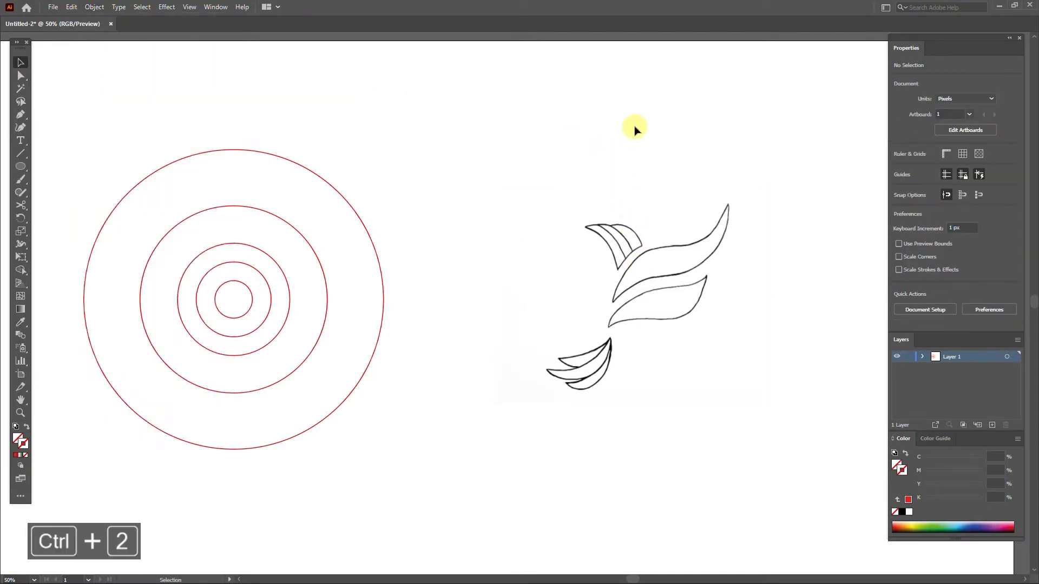
- Copy the third-largest circle onto the sketch so its edge follows the inner curves of the small upper-left feathers
click(285, 280)
key(alt)
mouse_move(285, 277)
mouse_down()
mouse_move(563, 271)
mouse_move(623, 254)
mouse_up()
key(alt)
- Fit copies of the second-smallest circle, about 141 px wide, to the outer and lower curves of the small upper-left feathers
key(alt)
drag(271, 290, 650, 258)
key(alt)
key(Up)
key(Up)
key(Up)
key(Up)
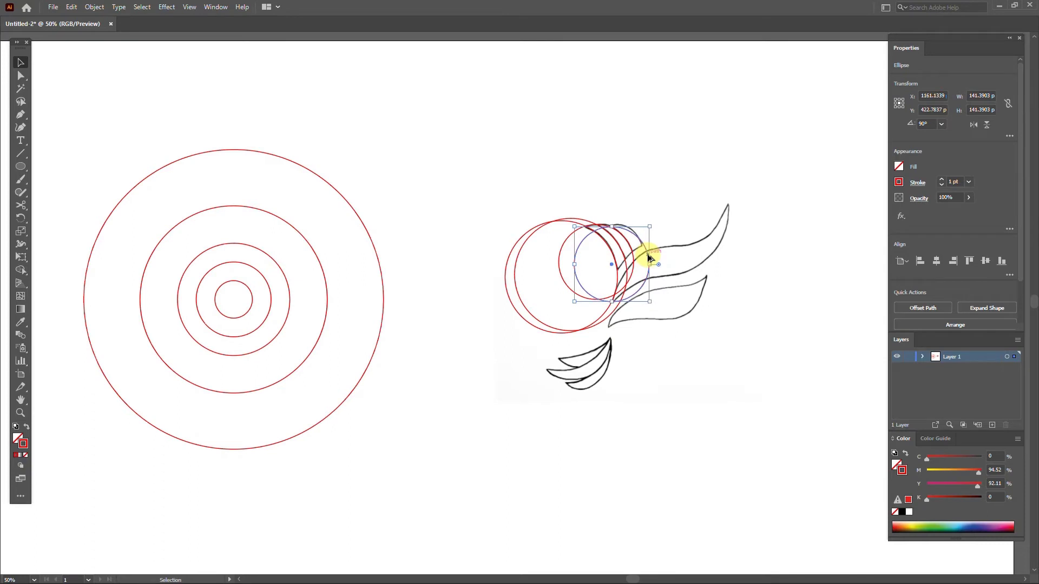
key(Left)
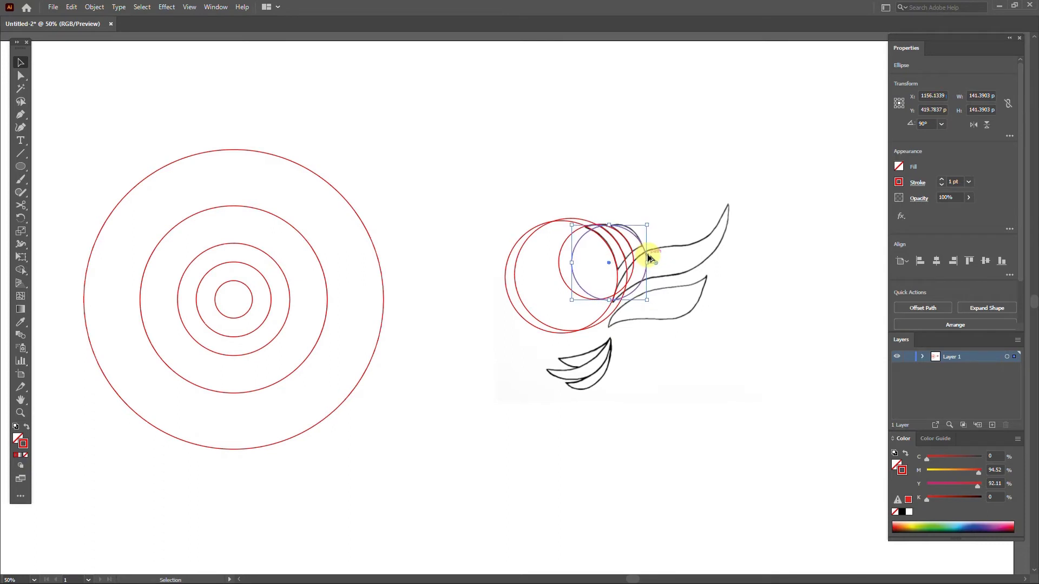
drag(644, 253, 691, 271)
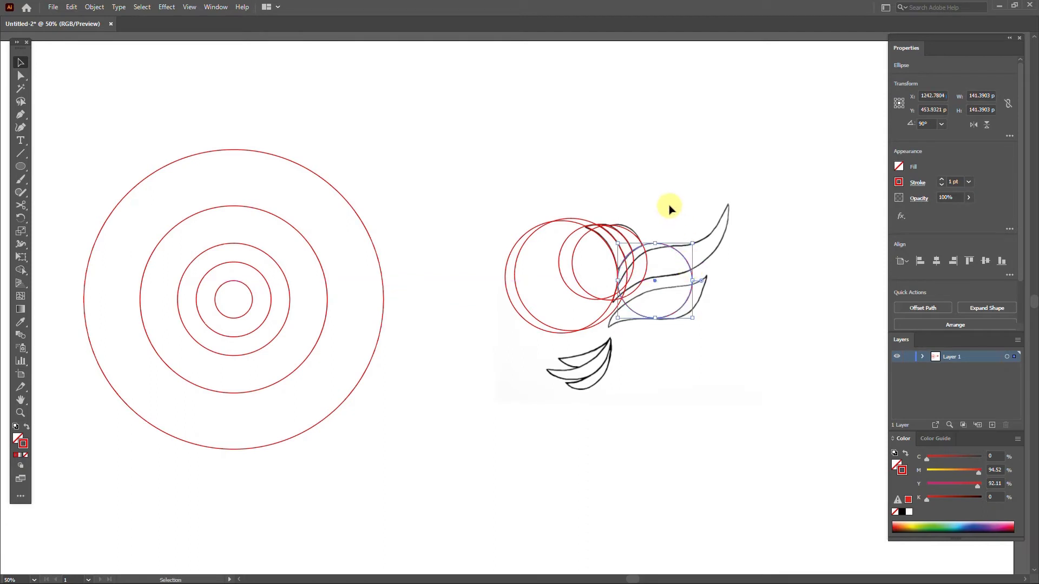
click(669, 206)
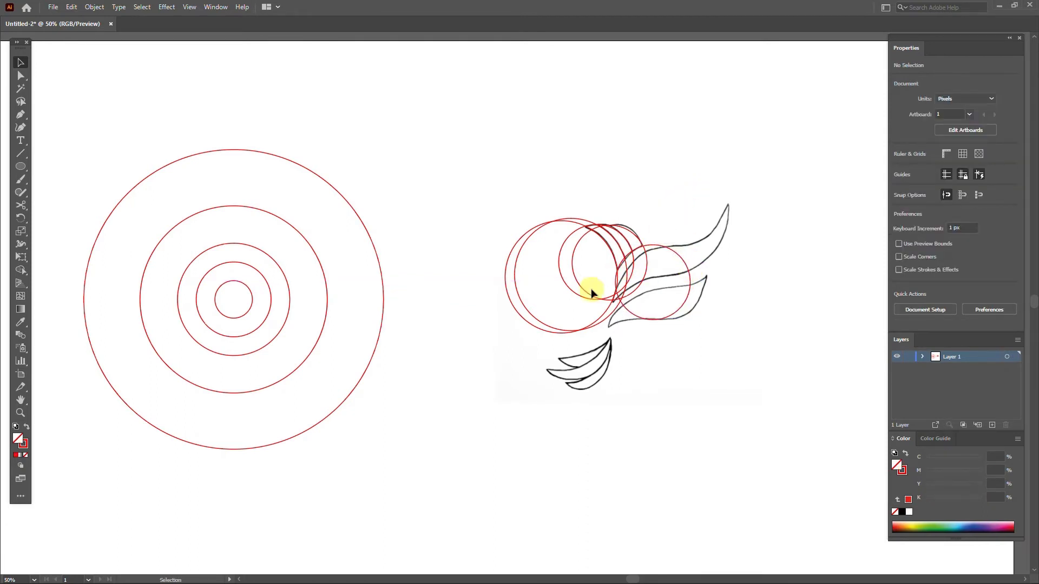
- Trim the overlapping circle copies with the Shape Builder, keeping only the three small upper-left feather shapes
drag(706, 179, 483, 349)
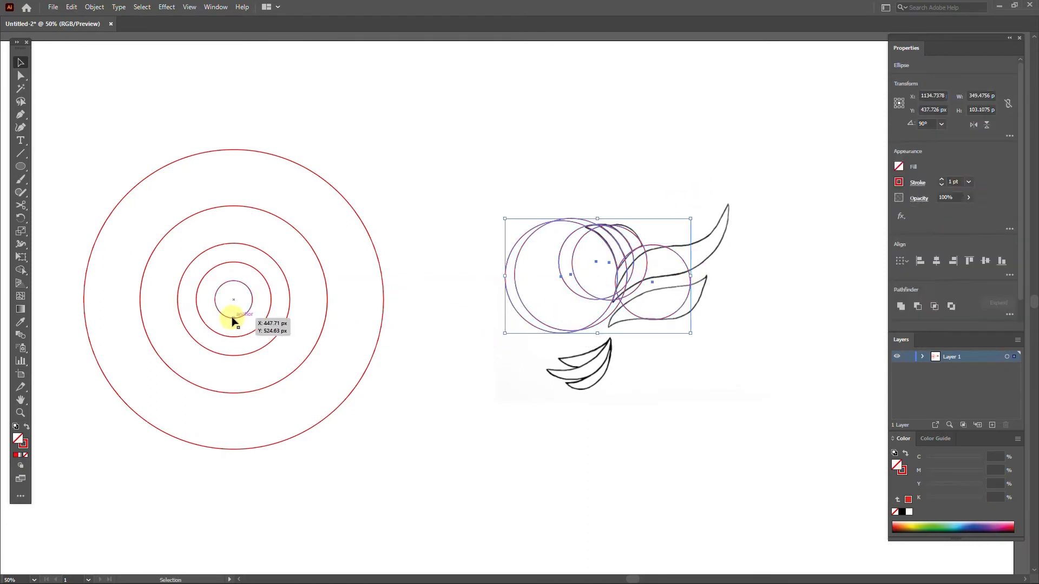
click(19, 272)
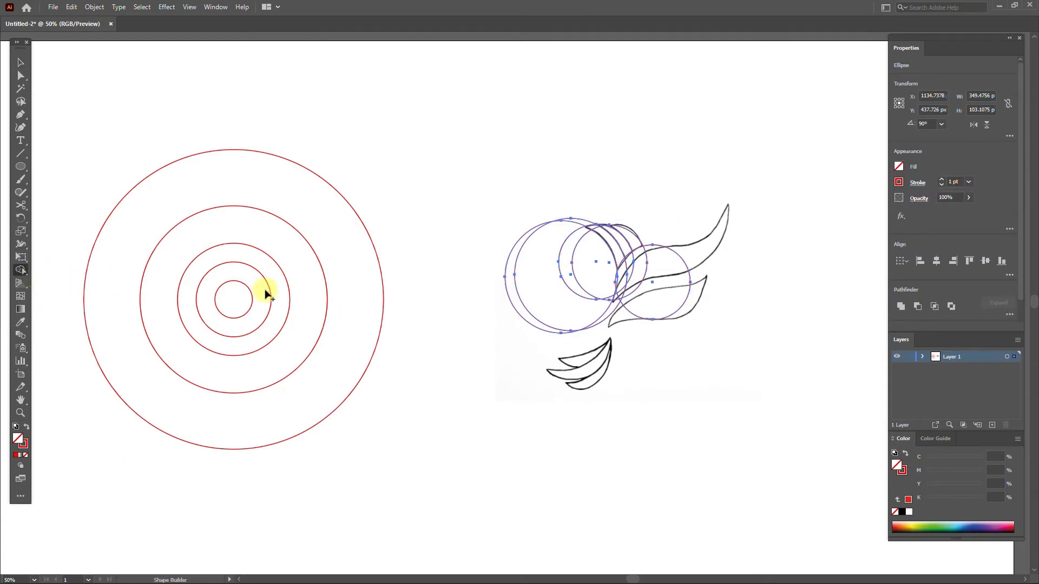
mouse_move(545, 252)
mouse_down()
mouse_move(578, 252)
mouse_move(578, 224)
mouse_up()
mouse_move(608, 297)
mouse_down()
mouse_move(638, 296)
mouse_move(661, 273)
mouse_move(621, 308)
mouse_up()
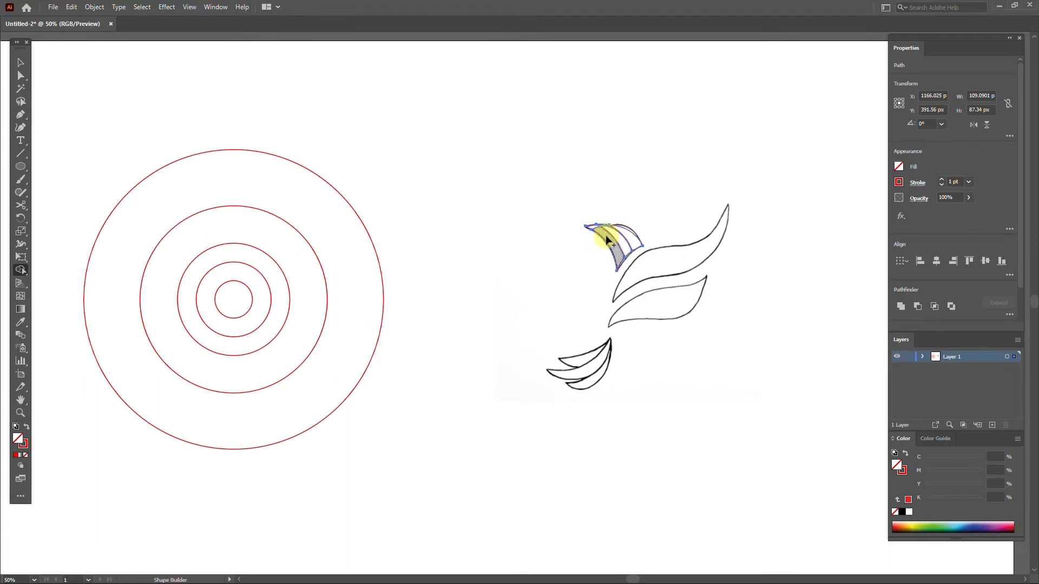
key(v)
click(649, 203)
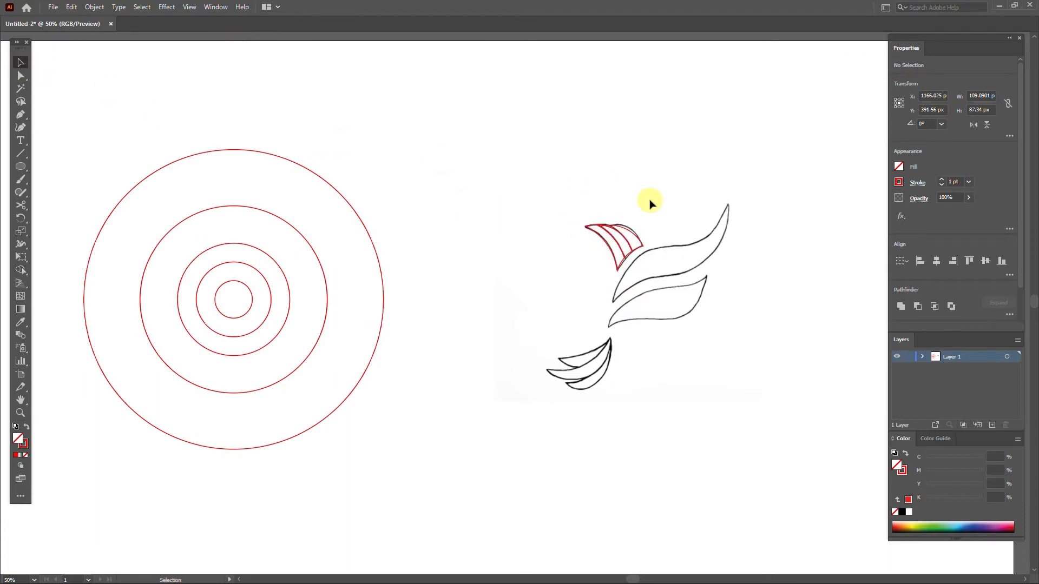
click(582, 263)
key(shift+m)
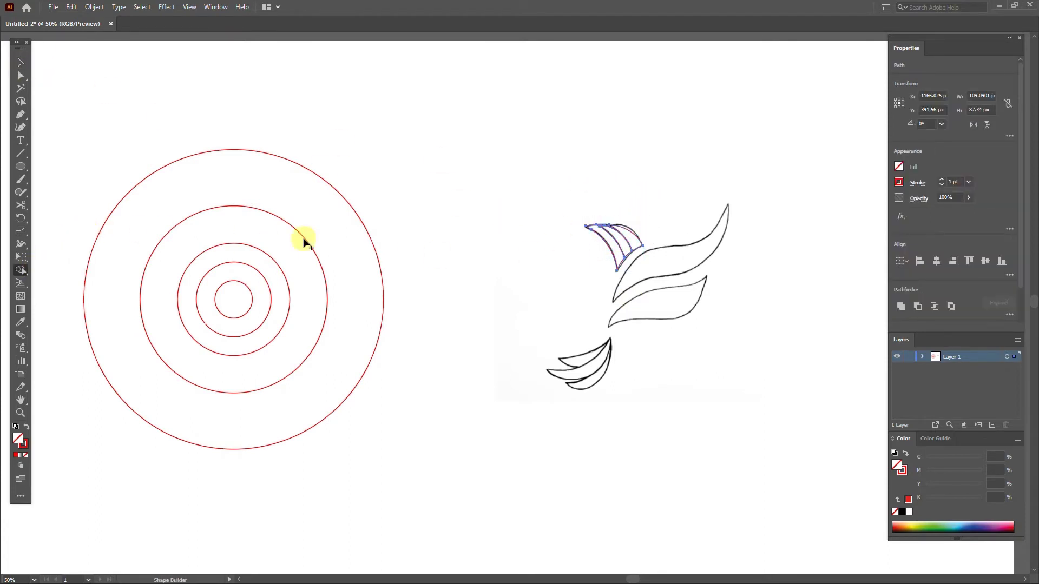
click(18, 65)
click(633, 387)
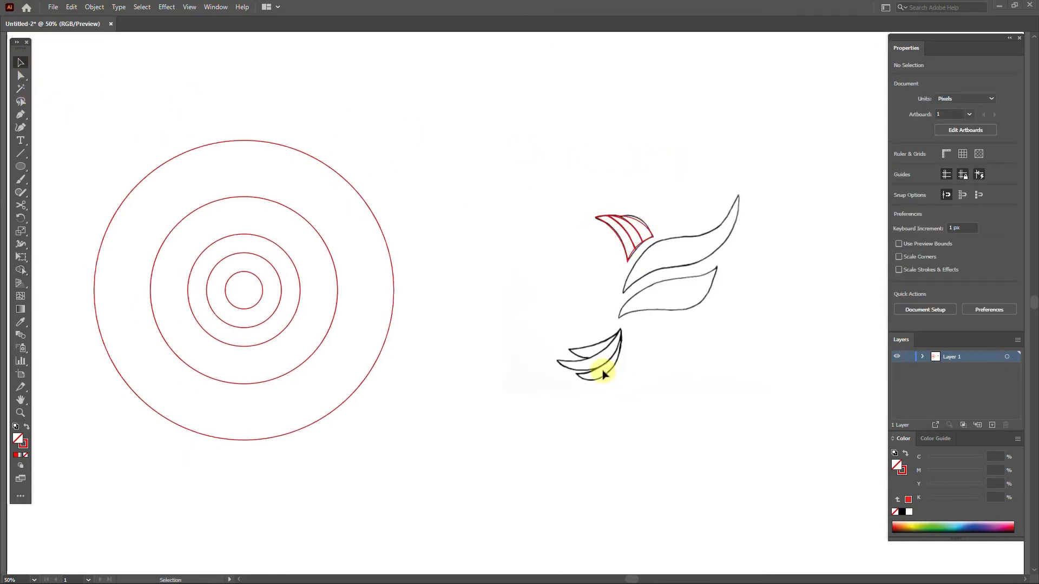
- Place copies of the third-largest circle, about 212 px wide, along the upper and lower curves of the sketch's large wing
key(alt)
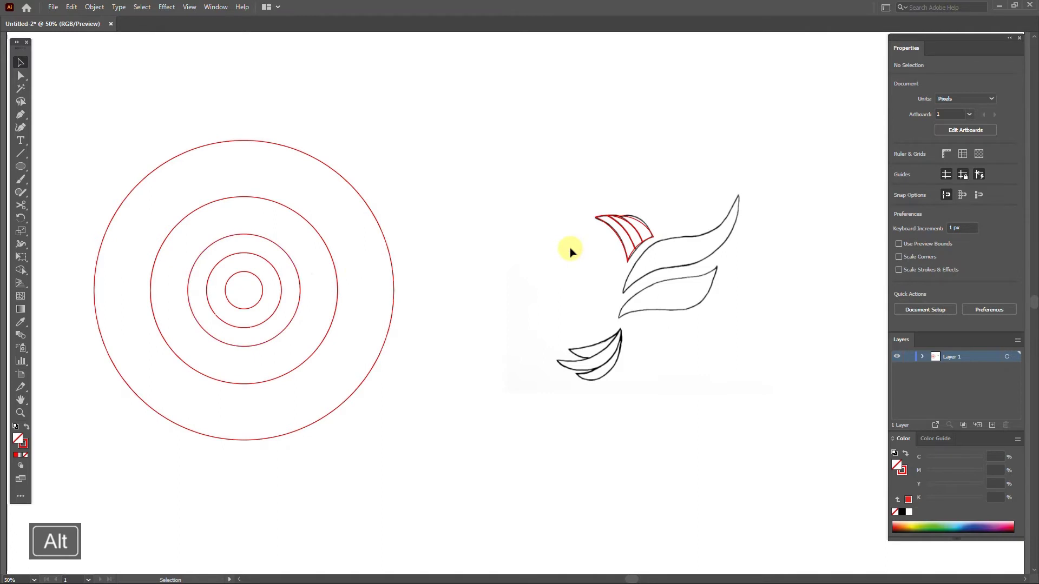
drag(300, 281, 758, 190)
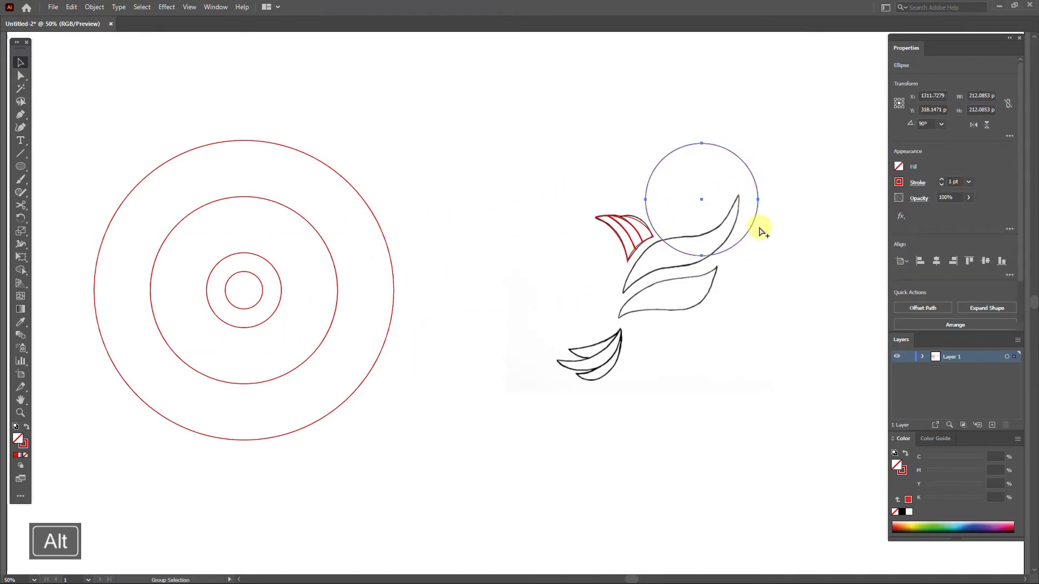
scroll(747, 237, up, 2)
scroll(727, 254, up, 2)
scroll(679, 250, down, 2)
drag(688, 285, 653, 269)
drag(665, 132, 640, 340)
- Nudge the large wing's circles so they follow the sketch's curves and touch one another
drag(620, 292, 620, 291)
key(Down)
key(Down)
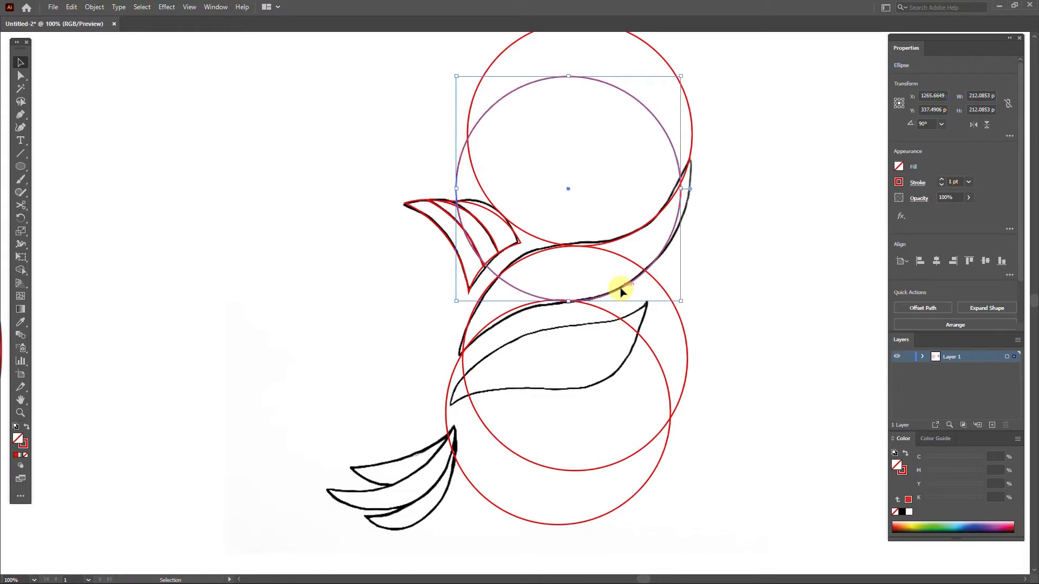
click(624, 237)
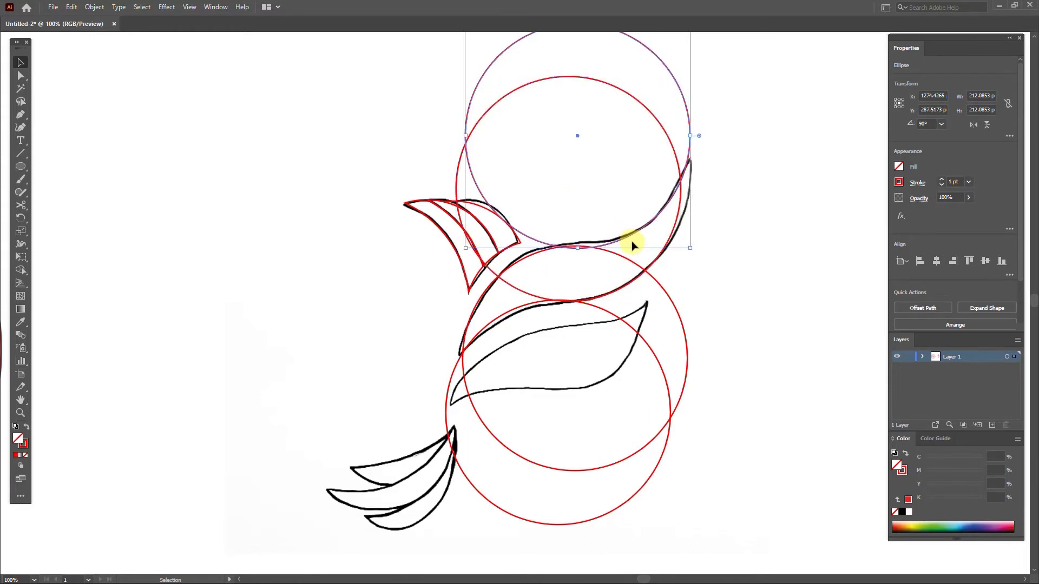
click(601, 312)
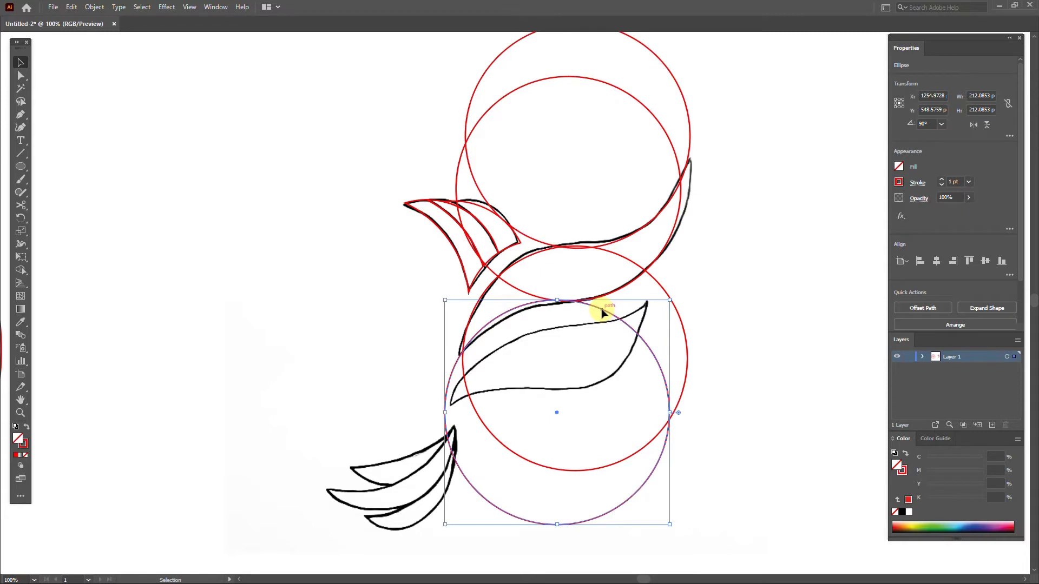
key(Down)
key(Right)
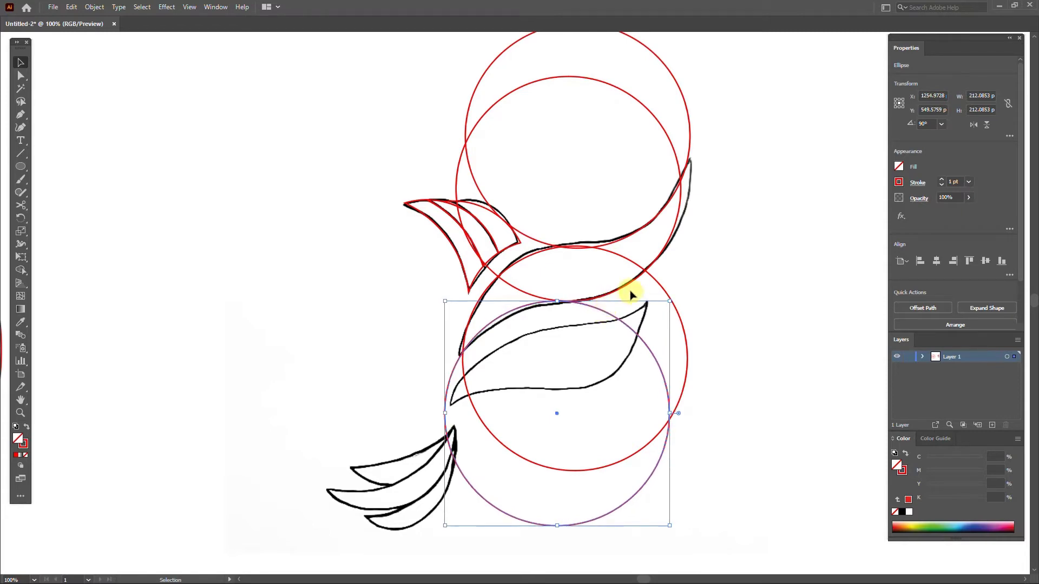
click(711, 269)
- Show the artwork in outline mode to examine where the large wing's circles touch
key(ctrl+y)
scroll(563, 306, up, 2)
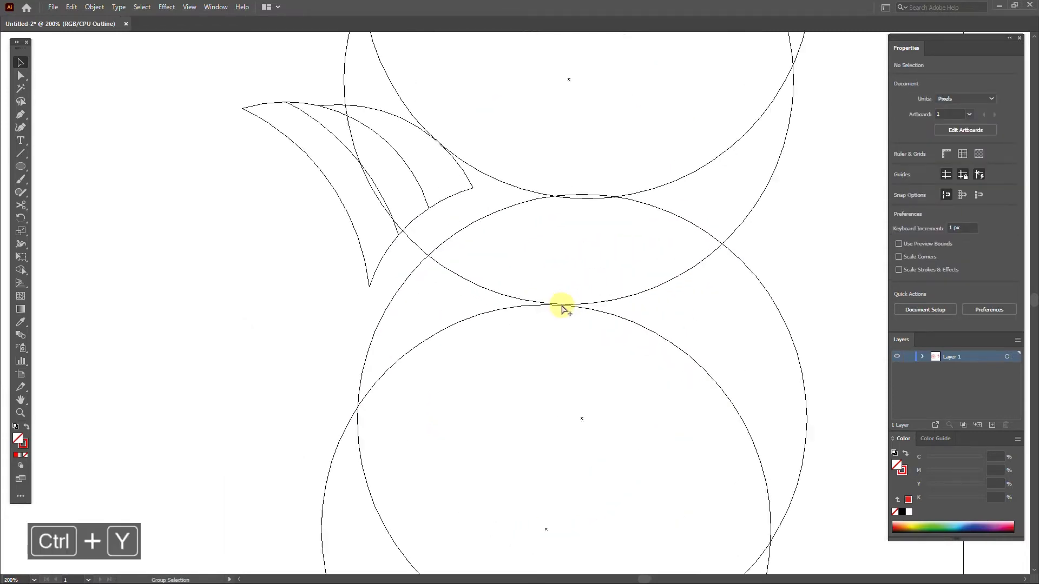
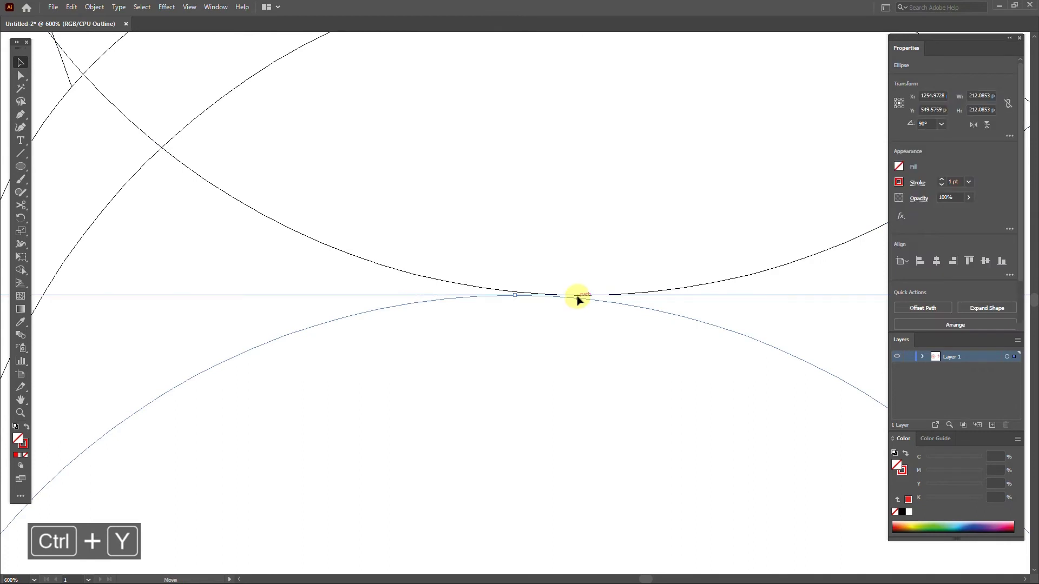
- Adjust the large wing's lower circles in outline mode so they touch at their edges, and return to preview
click(594, 266)
scroll(595, 267, down, 1)
drag(607, 241, 631, 248)
key(ctrl+plus)
click(626, 276)
scroll(626, 276, down, 3)
drag(623, 305, 602, 267)
scroll(602, 266, down, 2)
key(ctrl+y)
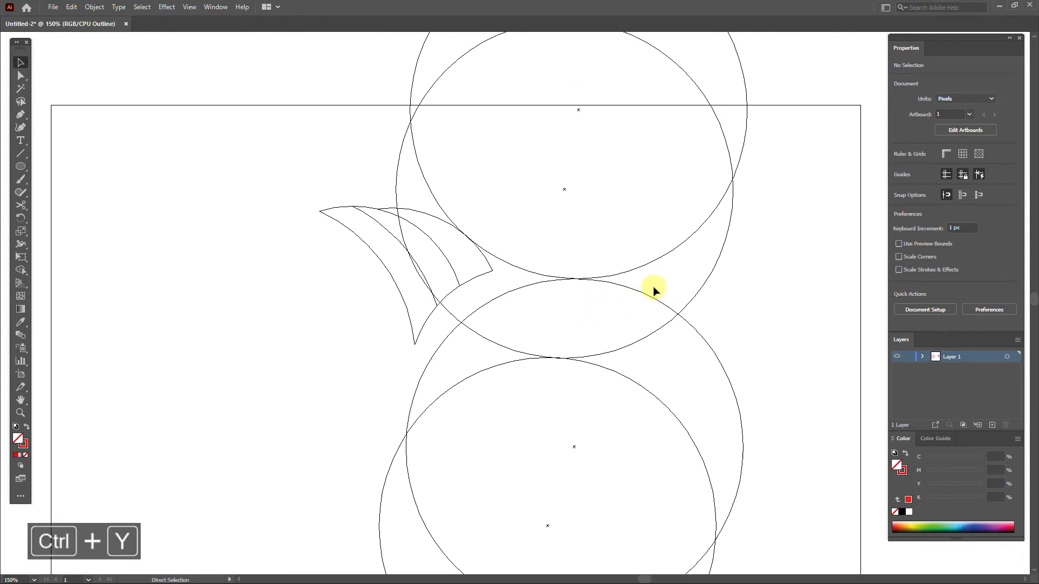
click(603, 375)
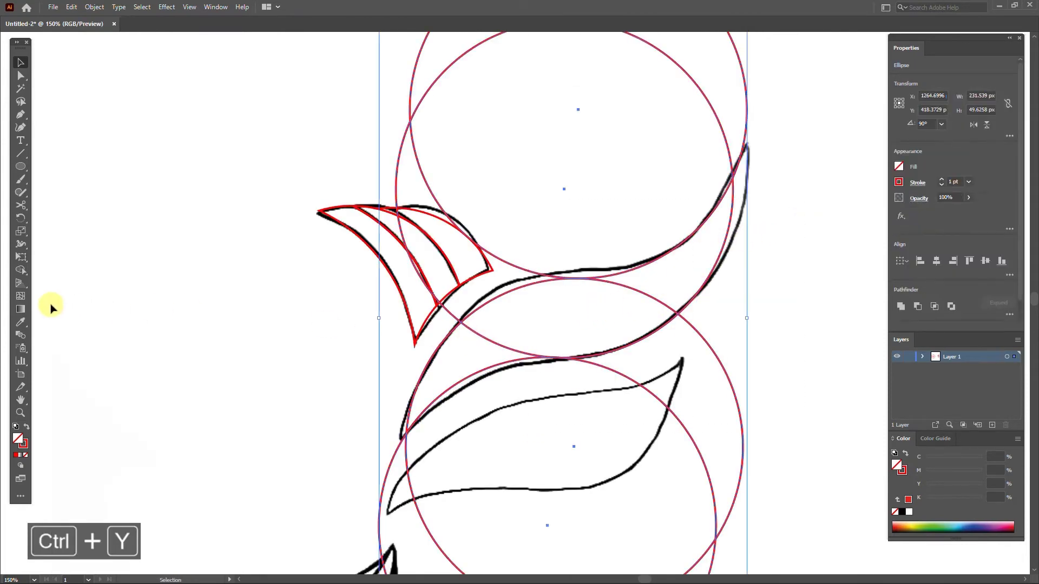
click(20, 270)
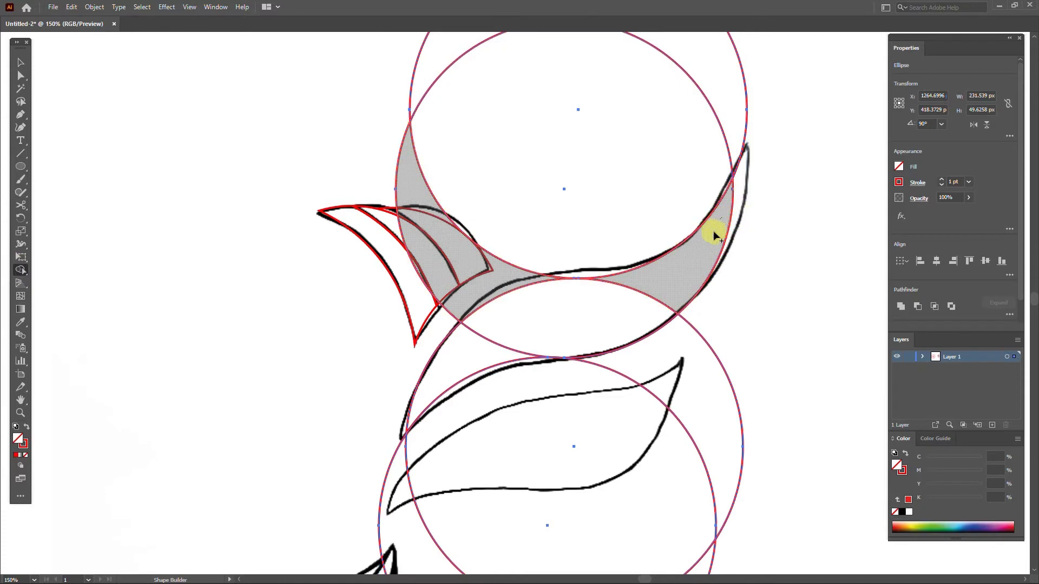
key(ctrl+z)
click(17, 59)
click(211, 222)
- Move the circle on the large wing's upper curve in outline mode until it touches the circle below it
click(525, 272)
scroll(580, 278, up, 3)
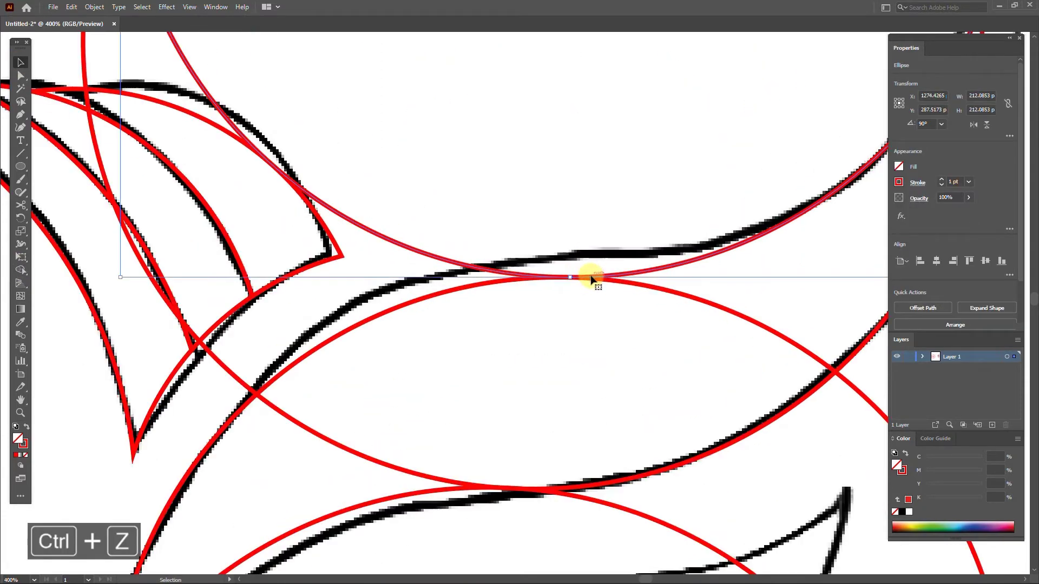
drag(590, 279, 590, 280)
key(ctrl+y)
scroll(590, 282, up, 1)
scroll(590, 280, up, 2)
drag(602, 279, 601, 281)
- Align the pair of circles on the large wing's lower curve so they touch, and restore the preview display
scroll(601, 281, down, 2)
scroll(614, 214, down, 1)
drag(519, 435, 570, 316)
scroll(524, 432, down, 4)
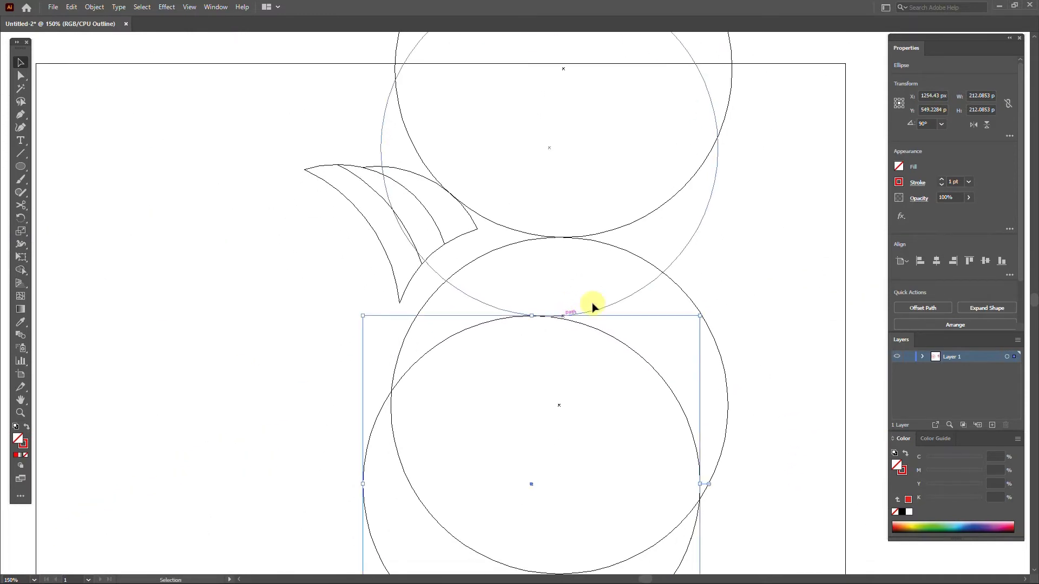
click(135, 213)
key(ctrl+y)
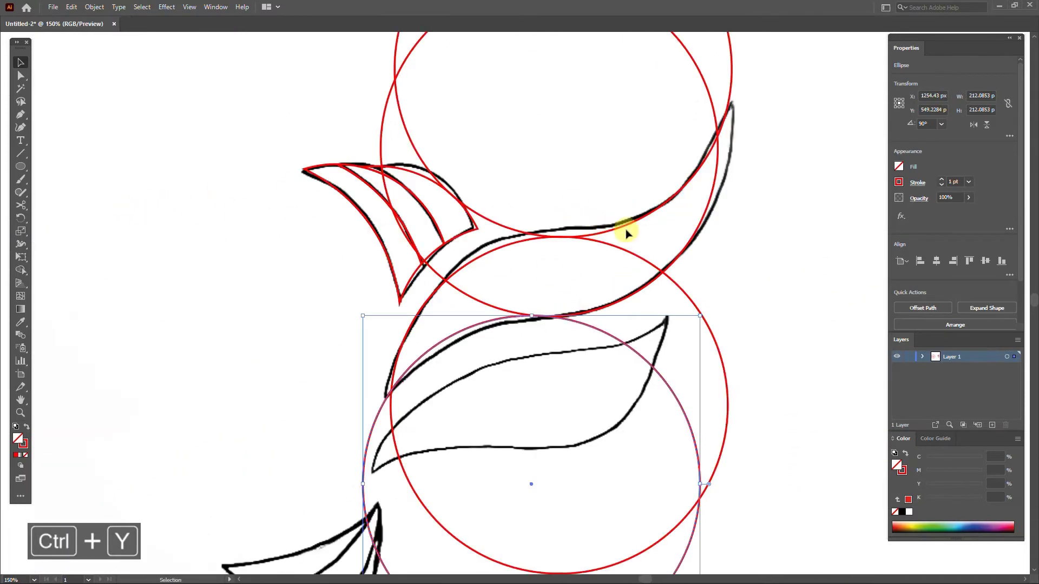
- Trim the four overlapping circles with the Shape Builder, keeping only the curved shape of the large wing
drag(504, 469, 502, 468)
click(21, 271)
mouse_move(667, 225)
mouse_down()
mouse_move(621, 258)
mouse_move(436, 311)
mouse_up()
alt+drag(712, 317, 359, 441)
mouse_move(749, 98)
mouse_down()
mouse_move(405, 233)
mouse_move(364, 220)
mouse_up()
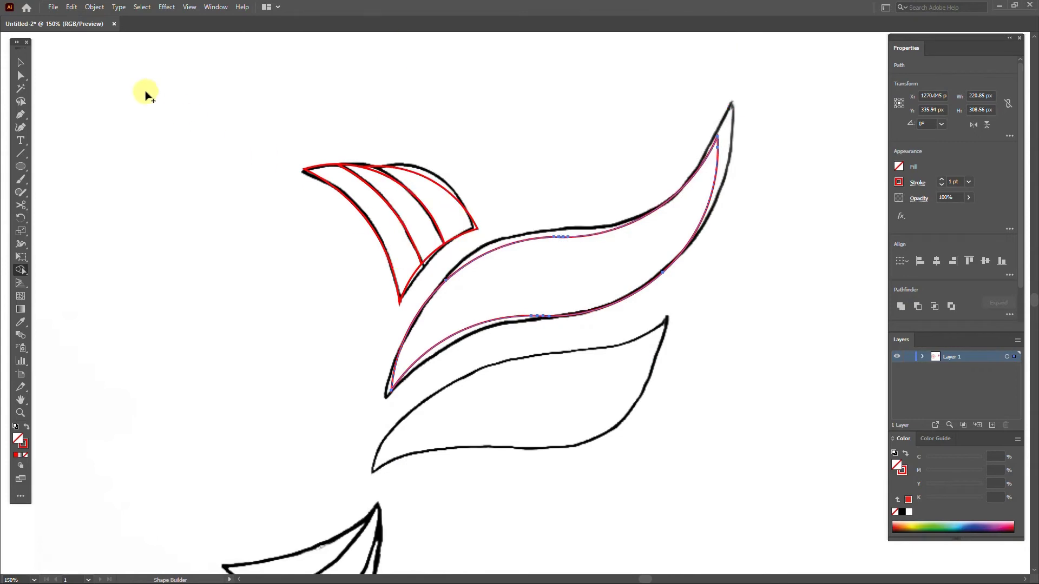
click(569, 290)
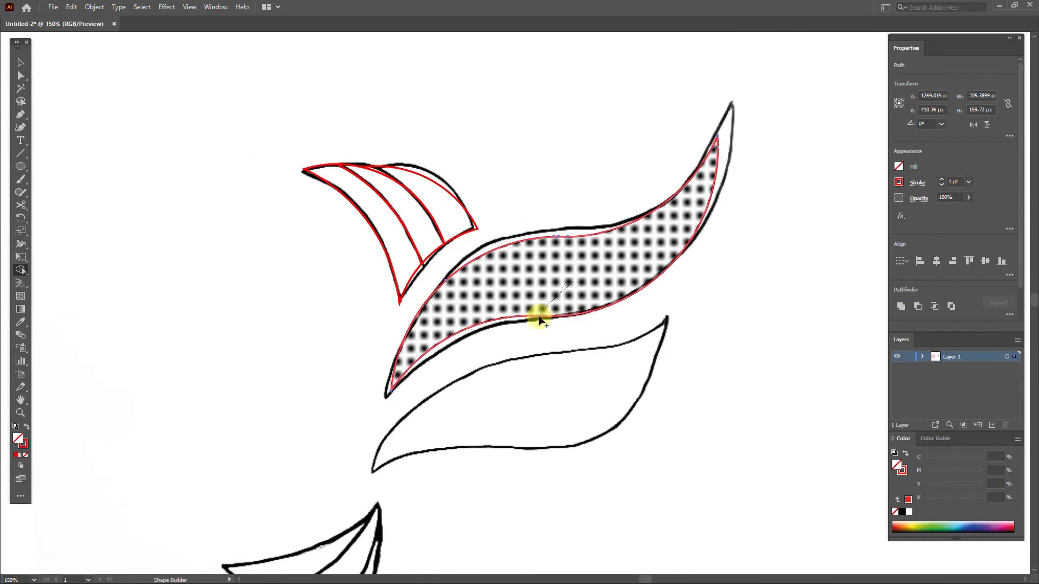
drag(539, 317, 538, 318)
click(583, 364)
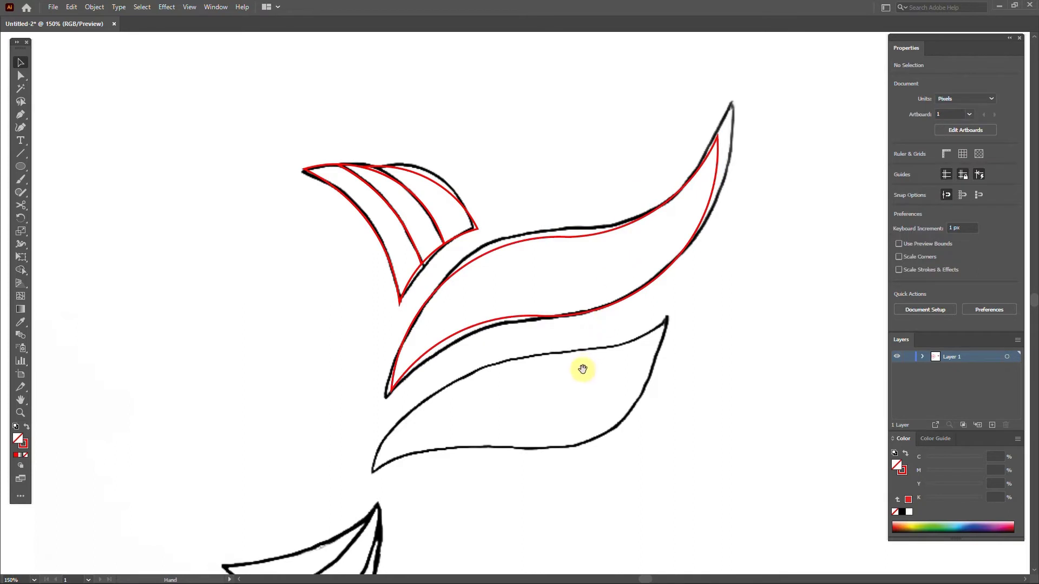
- Place three copies of the third-largest circle, about 212 px wide, around the curves of the sketch's second wing
scroll(589, 364, down, 3)
drag(504, 378, 584, 280)
scroll(544, 352, down, 1)
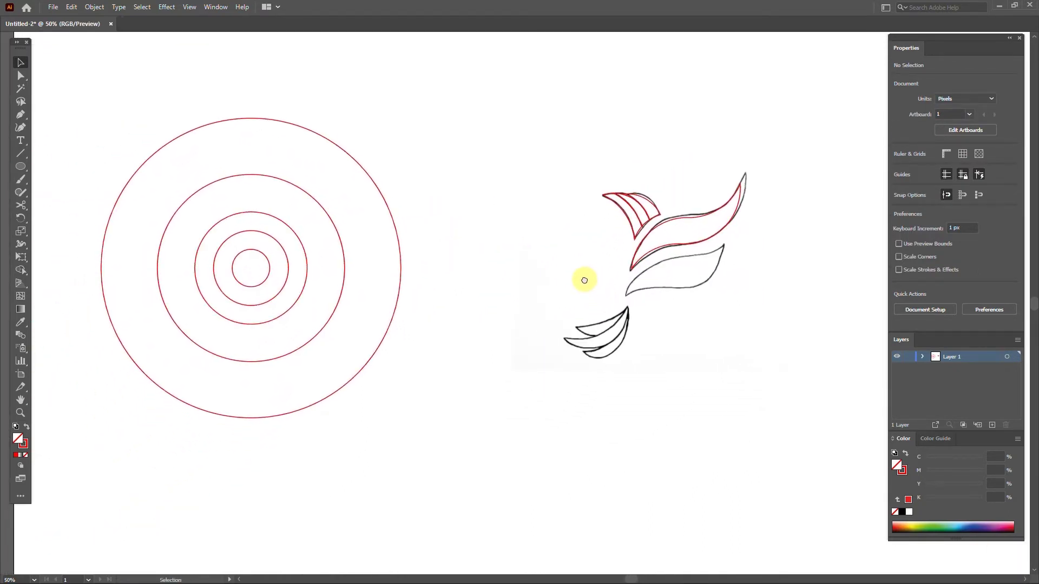
mouse_move(306, 271)
mouse_down()
mouse_move(490, 267)
mouse_move(716, 314)
mouse_up()
scroll(725, 292, up, 2)
drag(664, 264, 680, 92)
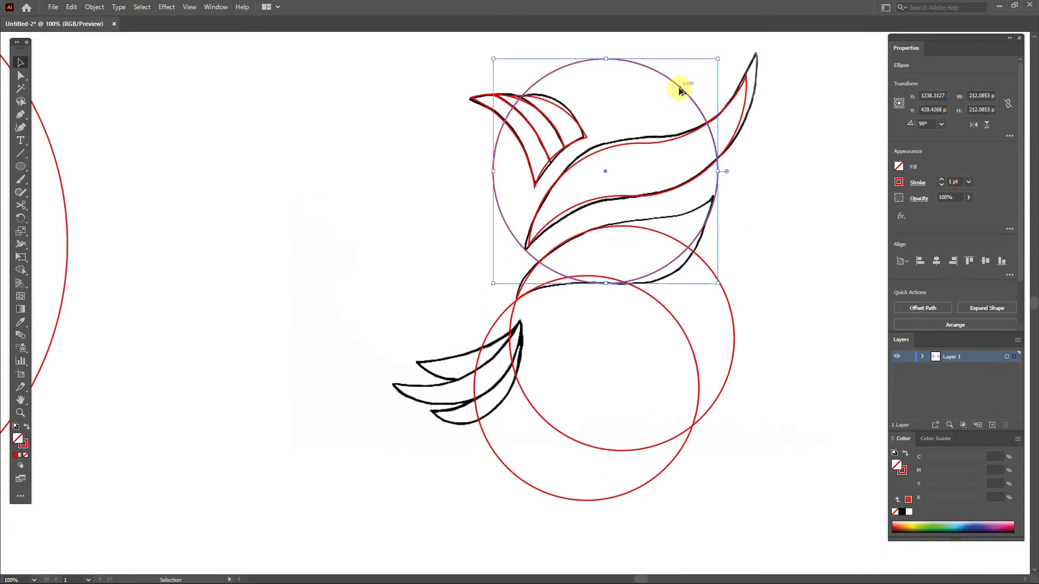
- Shift the lowest circle to fit the second wing's lower curve and place a fourth 212 px copy along its upper curve
double_click(647, 294)
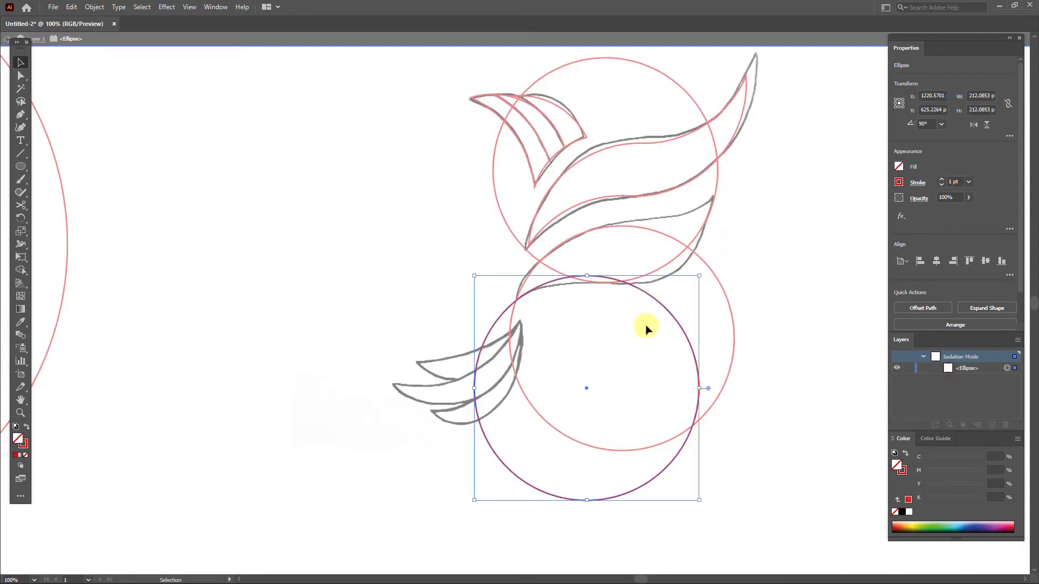
double_click(647, 328)
drag(651, 297, 646, 301)
click(671, 112)
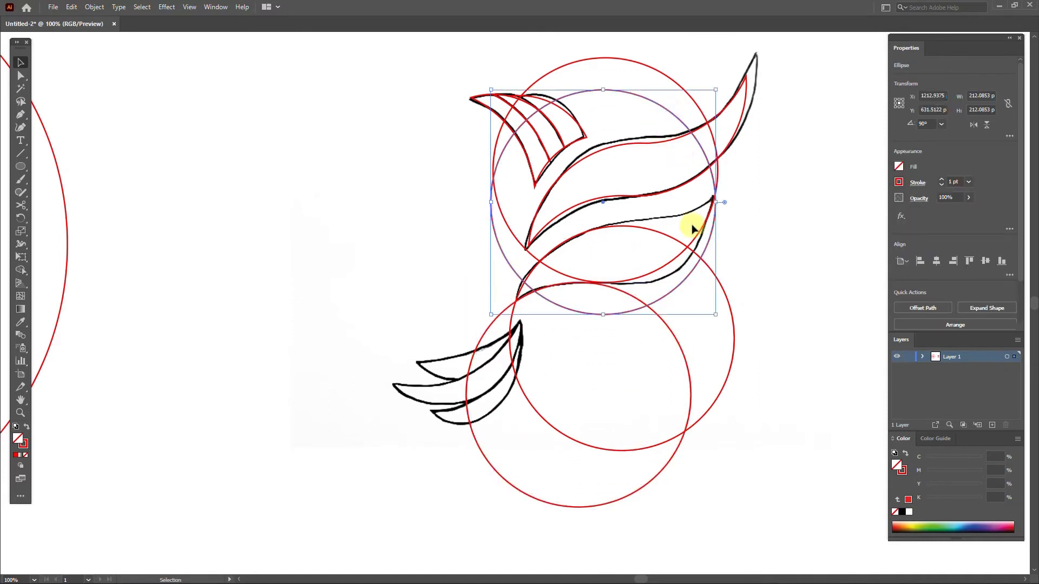
drag(693, 275, 725, 186)
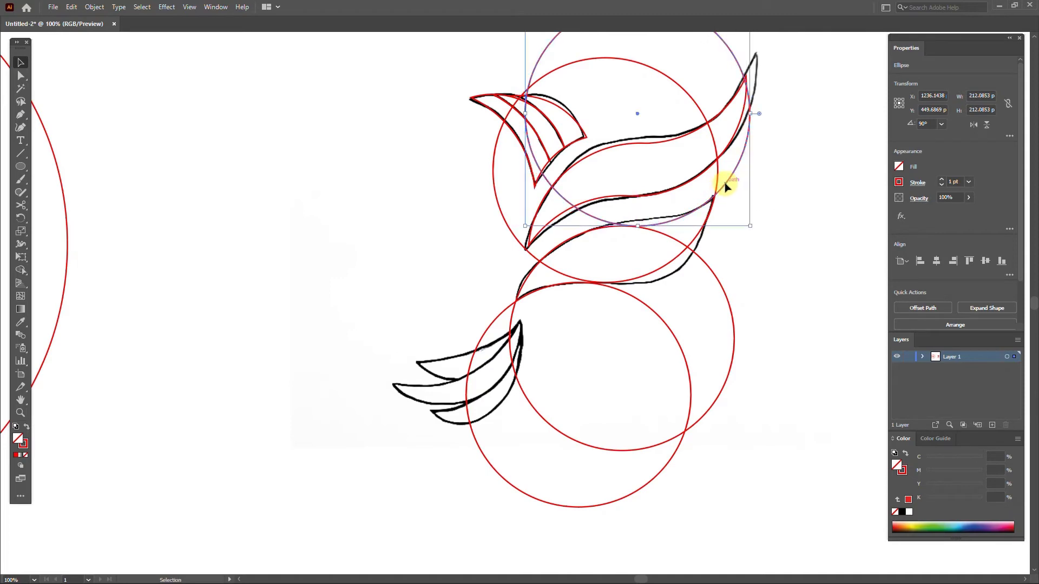
- Fine-tune the second wing's circles in outline mode so each upper and lower pair touches, and return to preview
key(ctrl+y)
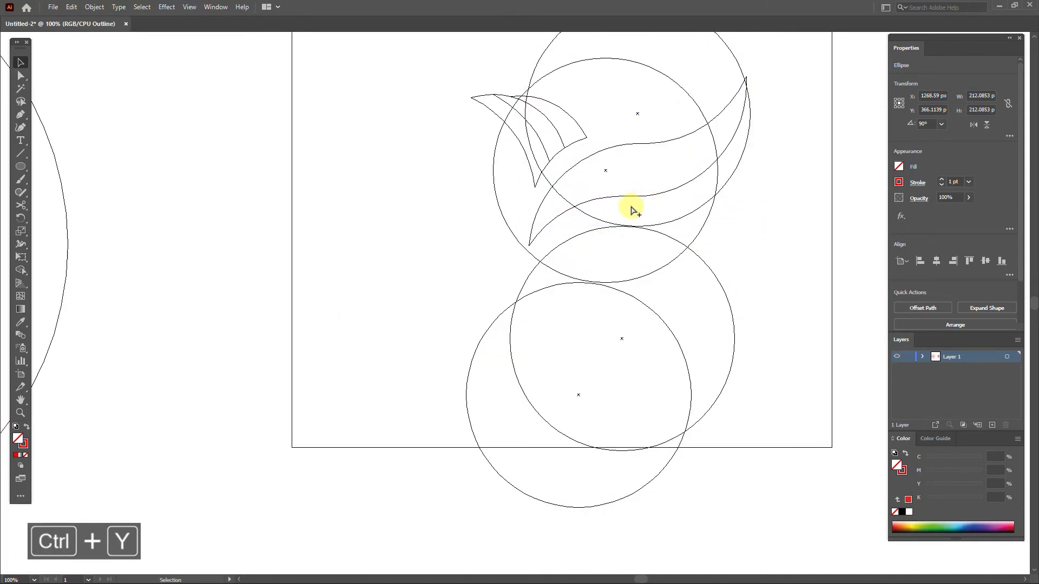
click(631, 211)
scroll(631, 227, up, 5)
drag(655, 219, 654, 220)
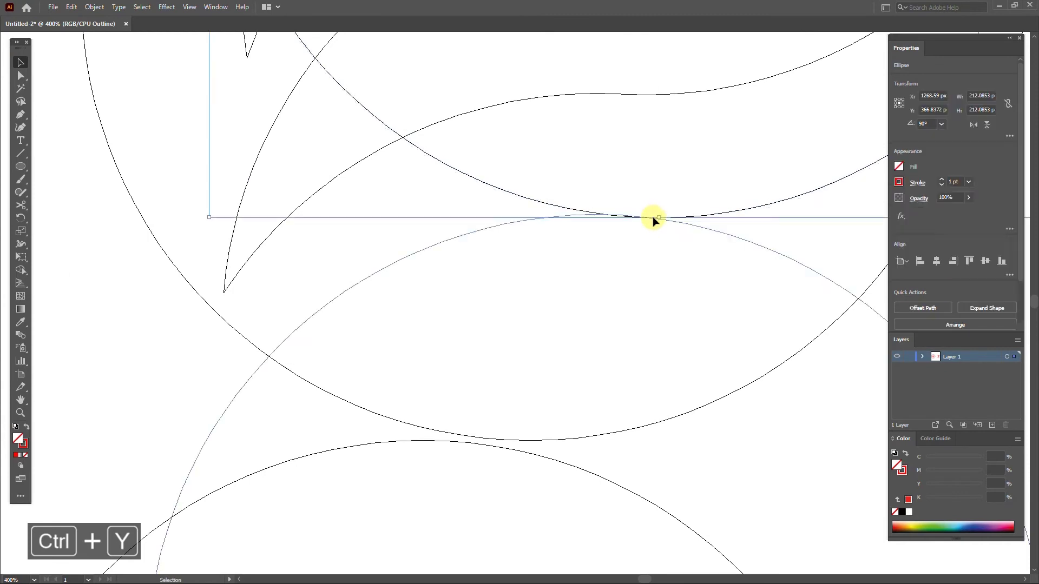
drag(526, 455, 521, 447)
click(541, 473)
scroll(542, 451, down, 1)
scroll(546, 452, down, 2)
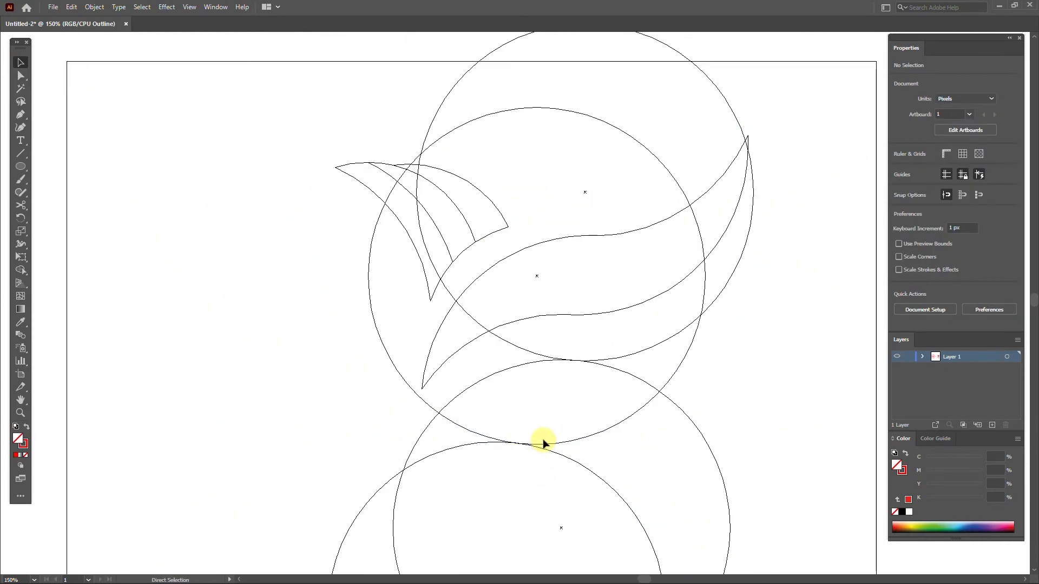
key(ctrl+y)
- Trim the four circles over the second wing with the Shape Builder, keeping only the wing shape
drag(604, 459, 632, 345)
drag(788, 206, 551, 420)
click(20, 270)
drag(457, 327, 679, 252)
mouse_move(750, 296)
mouse_down()
mouse_move(644, 388)
mouse_move(319, 454)
mouse_up()
click(22, 63)
click(318, 331)
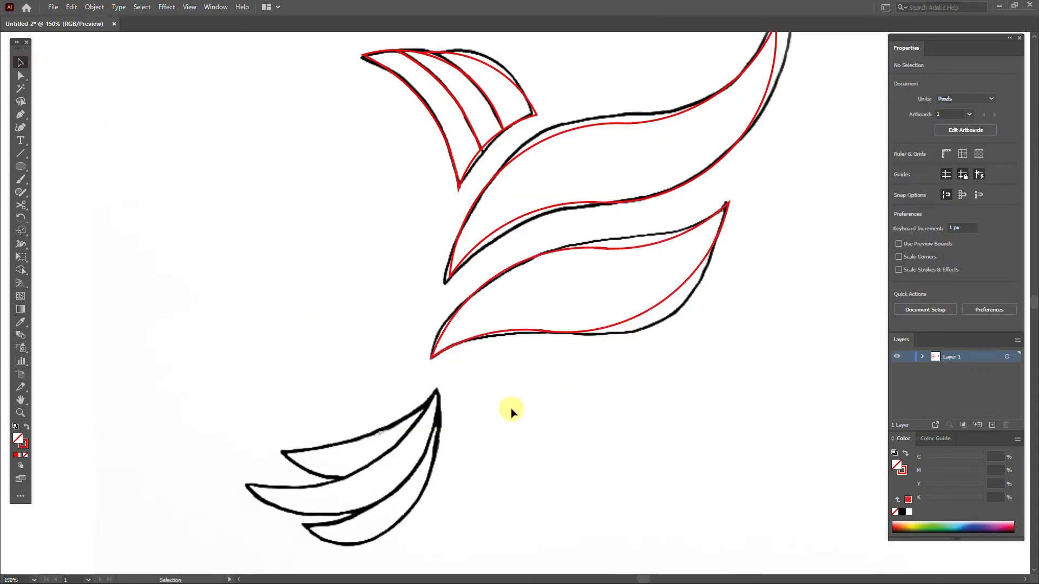
- Move the set of concentric reference circles closer to the bird sketch
scroll(521, 410, down, 4)
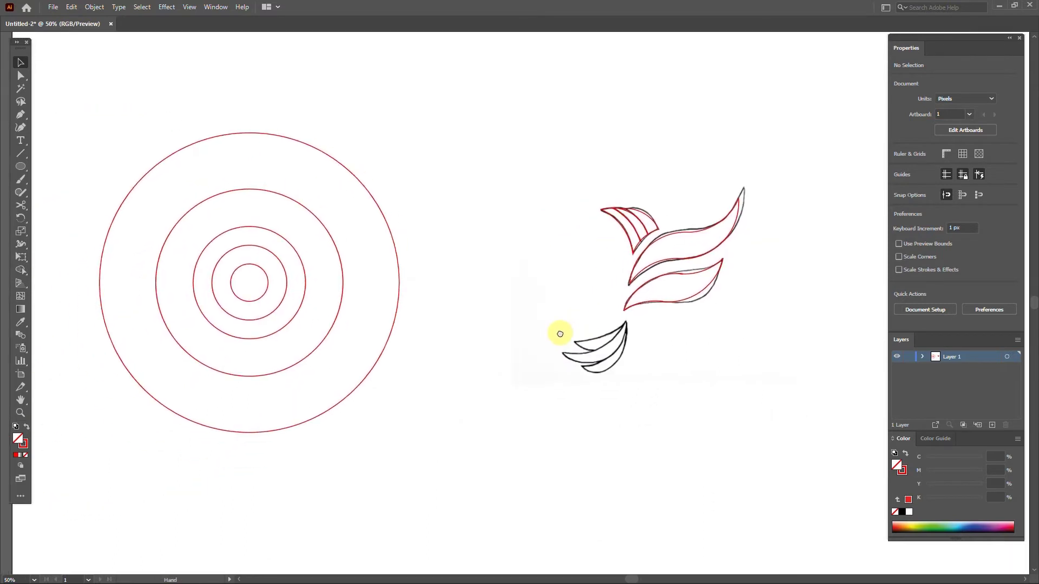
drag(378, 92, 244, 443)
drag(341, 298, 427, 304)
click(658, 274)
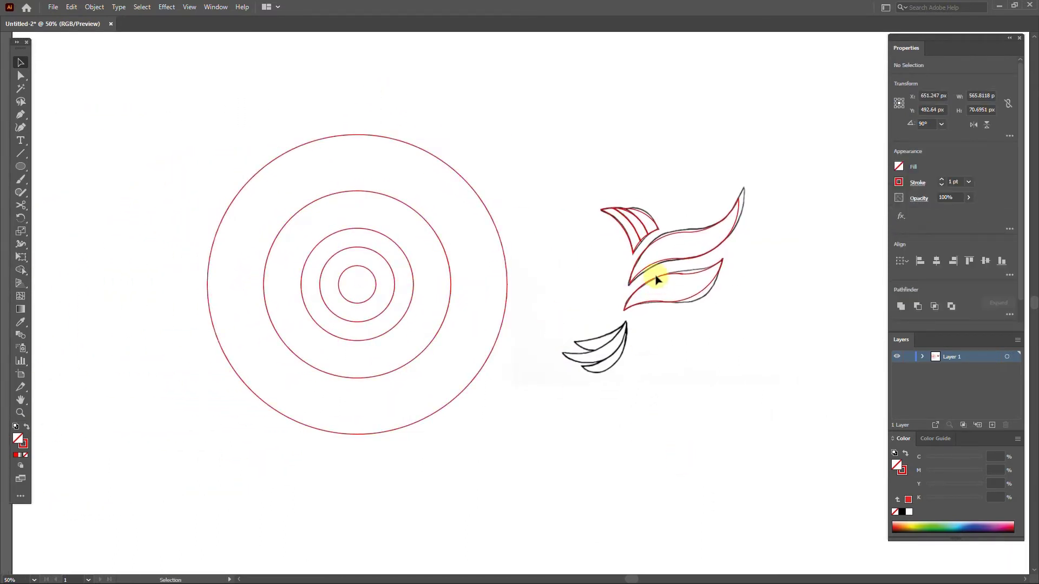
- Place two copies of the second-smallest circle, about 141 px wide, along the curves of the lowest tail feather
scroll(657, 275, up, 1)
drag(333, 305, 615, 336)
key(ctrl+z)
drag(309, 300, 598, 378)
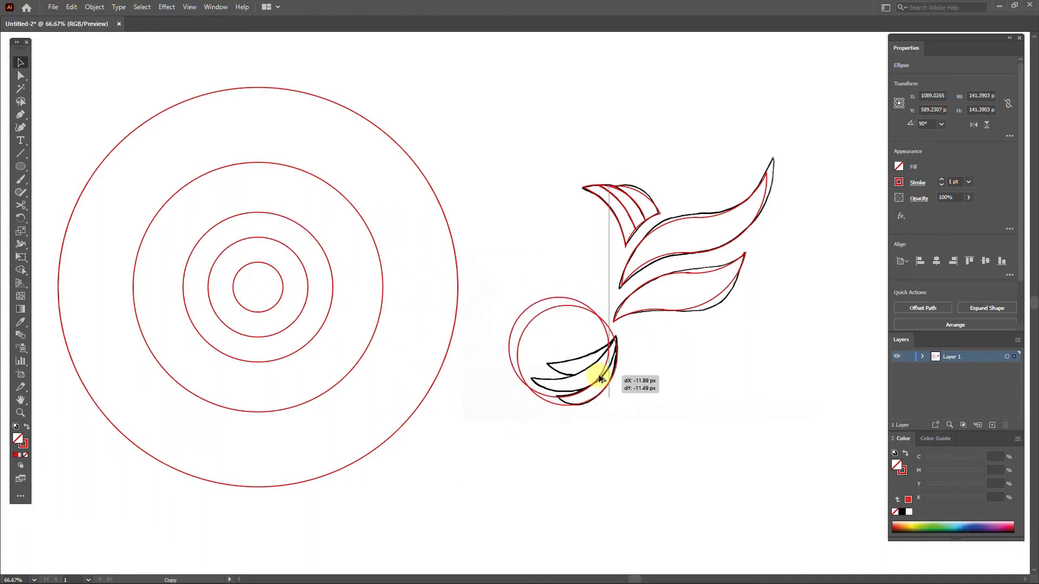
drag(600, 379, 600, 379)
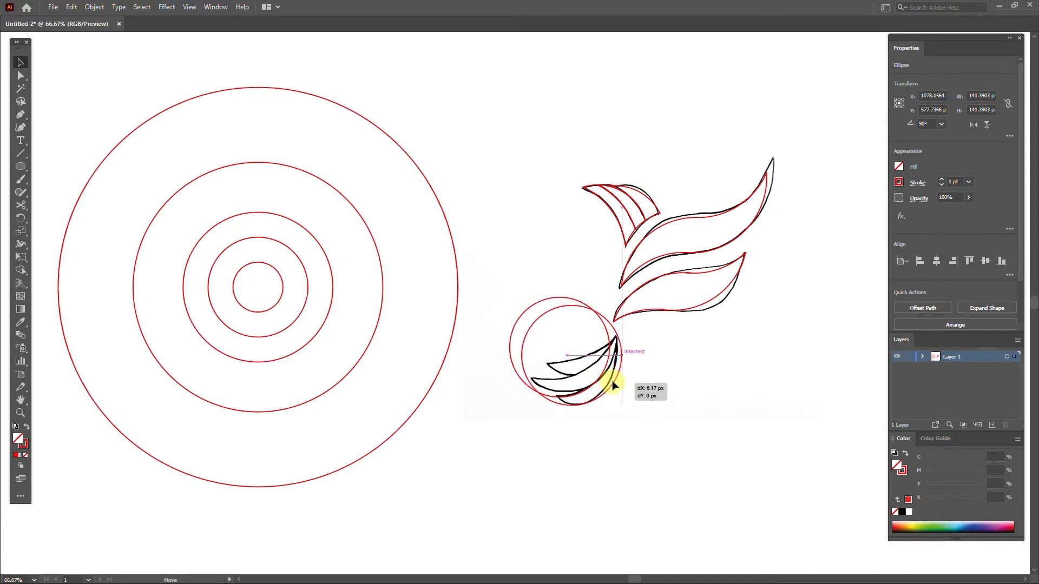
click(573, 398)
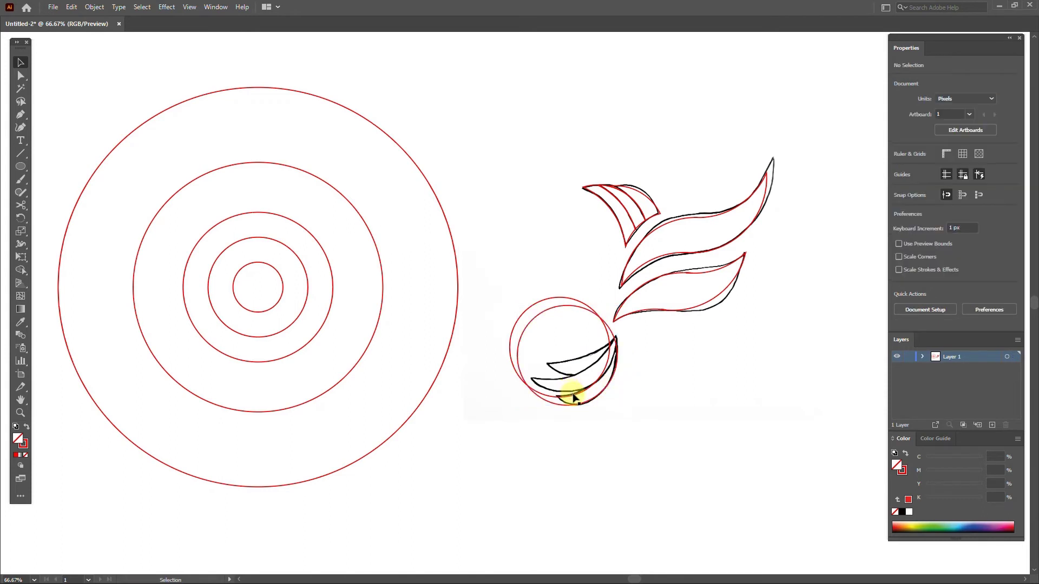
- Replace the circle on the lowest tail feather's inner curve with a copy of the 212 px circle
drag(328, 315, 644, 387)
click(603, 421)
click(644, 387)
drag(621, 324, 625, 329)
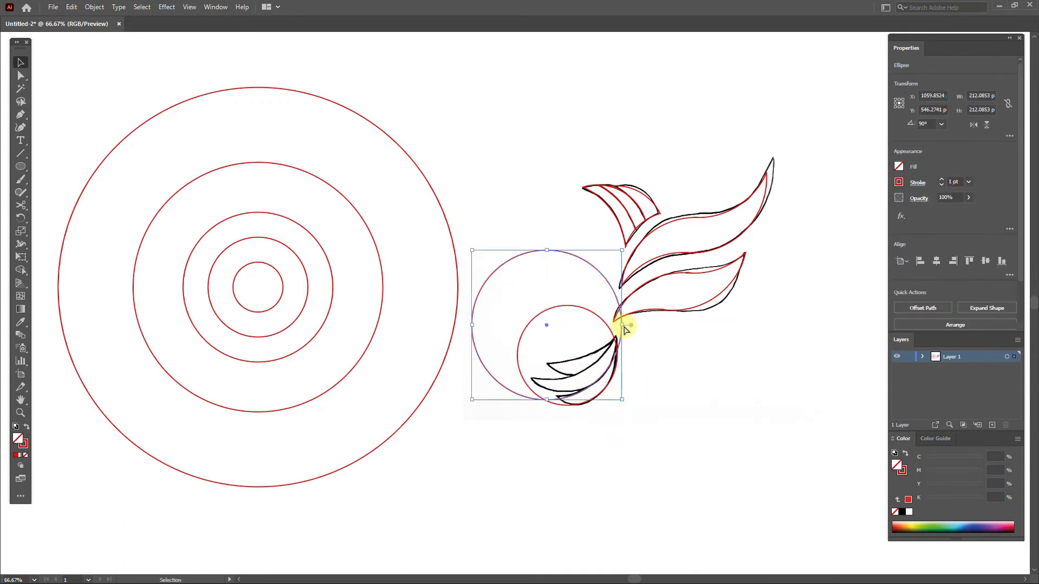
- Nudge the 212 px circle in 1 px increments so it follows the lowest tail feather's inner curve
key(Right)
key(Right)
key(Up)
key(Up)
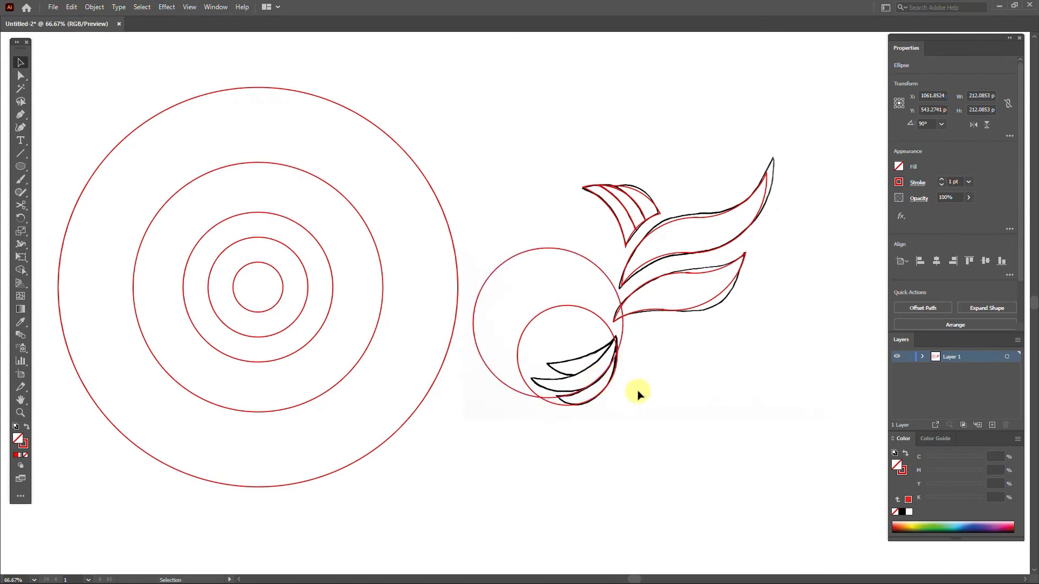
click(636, 394)
click(622, 340)
key(Left)
key(Left)
key(Left)
key(Left)
key(Left)
key(Left)
click(632, 372)
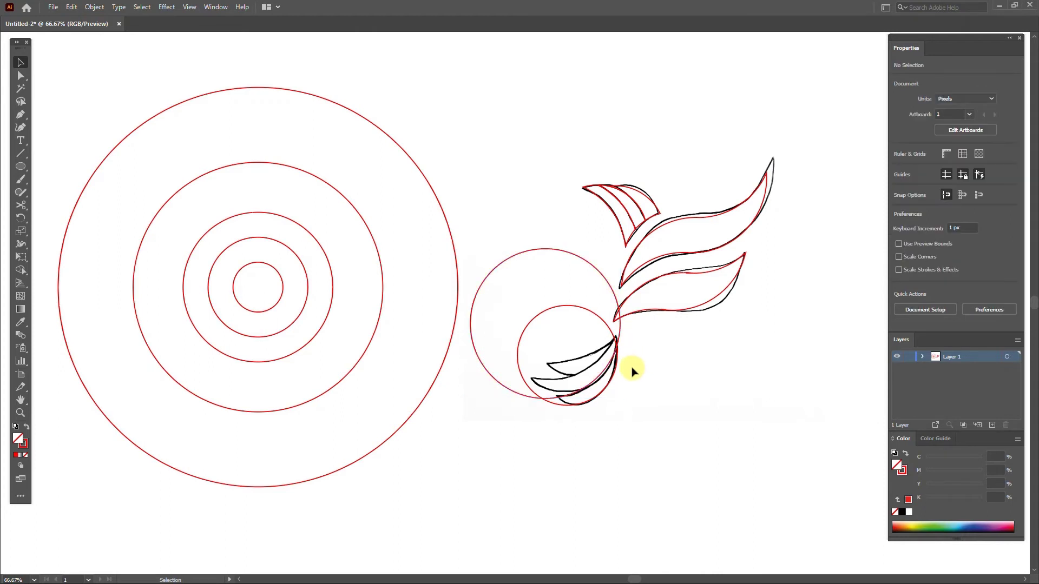
- Trim the 141 px and 212 px circles with the Shape Builder, keeping only the lowest tail feather's crescent
drag(542, 409, 541, 409)
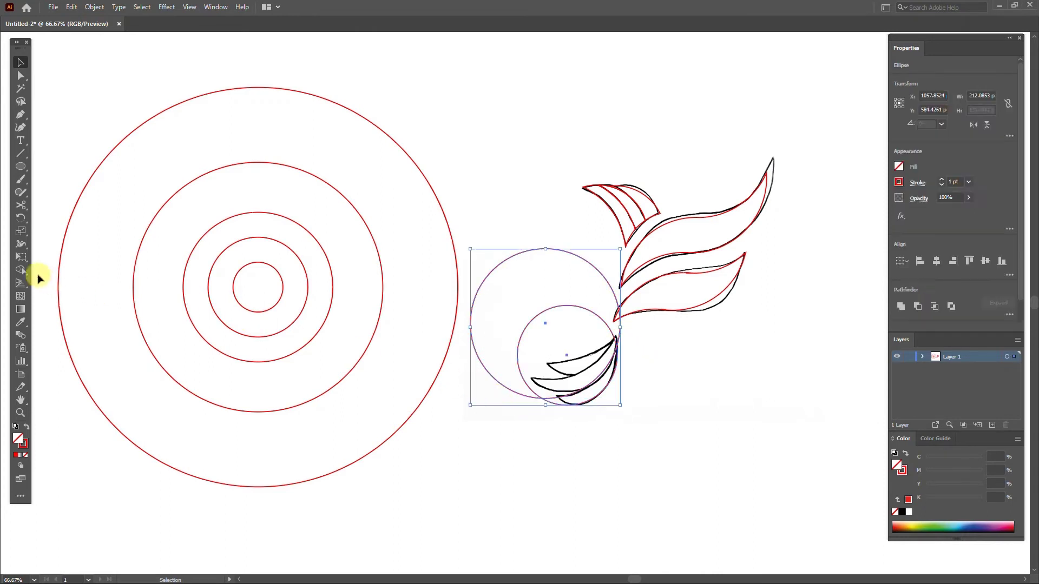
click(21, 270)
drag(503, 368, 574, 345)
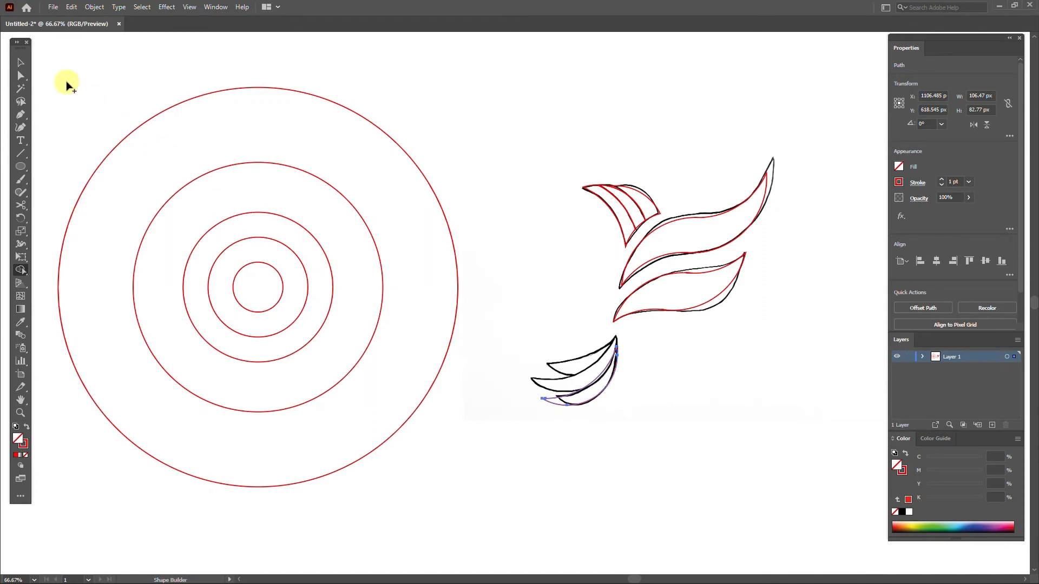
click(339, 290)
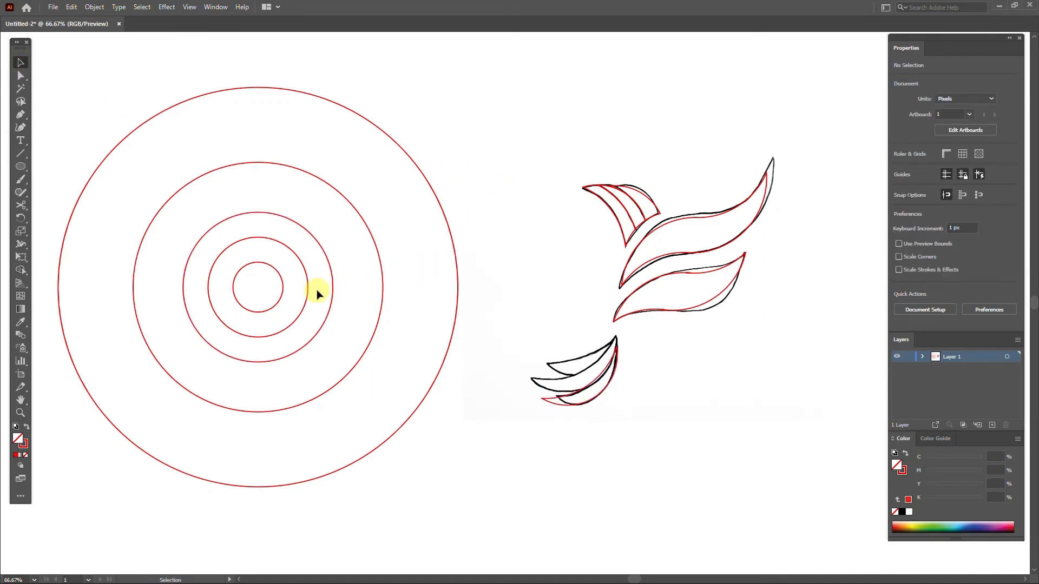
- Place copies of the 141 px and 212 px circles along the outer and inner curves of the middle tail feather
drag(283, 293, 602, 359)
key(ctrl+z)
drag(302, 290, 615, 355)
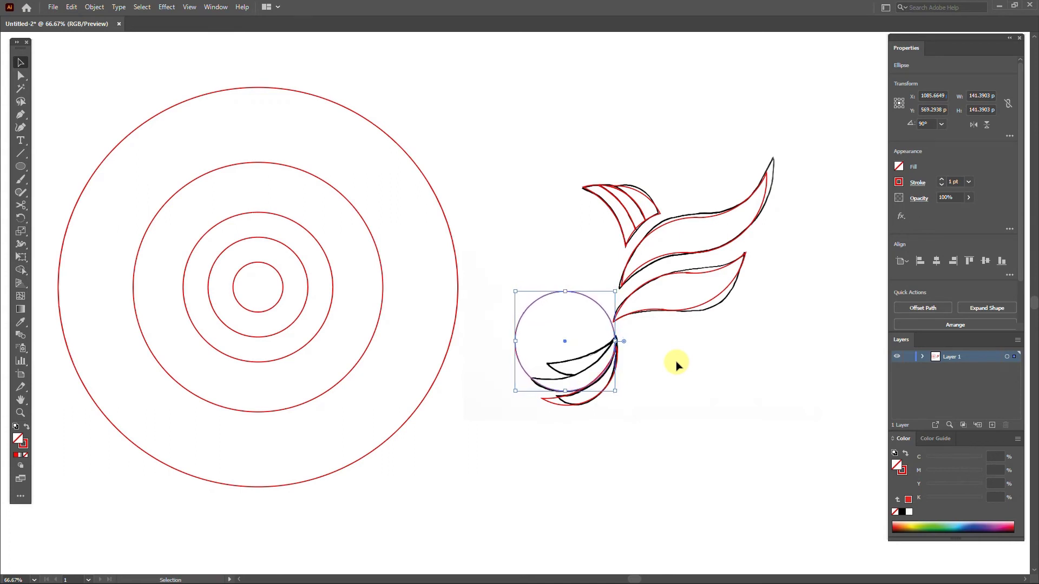
drag(334, 310, 620, 328)
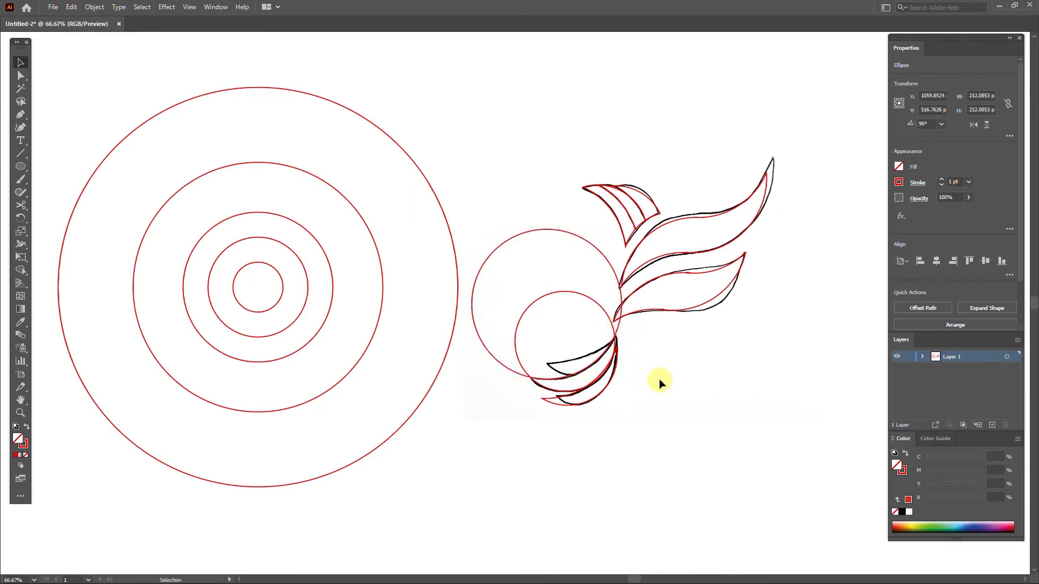
click(658, 382)
- Copy the 141 px and 212 px circles onto the top tail feather and trim all circles into the two upper feathers
click(564, 384)
drag(549, 391, 585, 358)
key(ctrl+z)
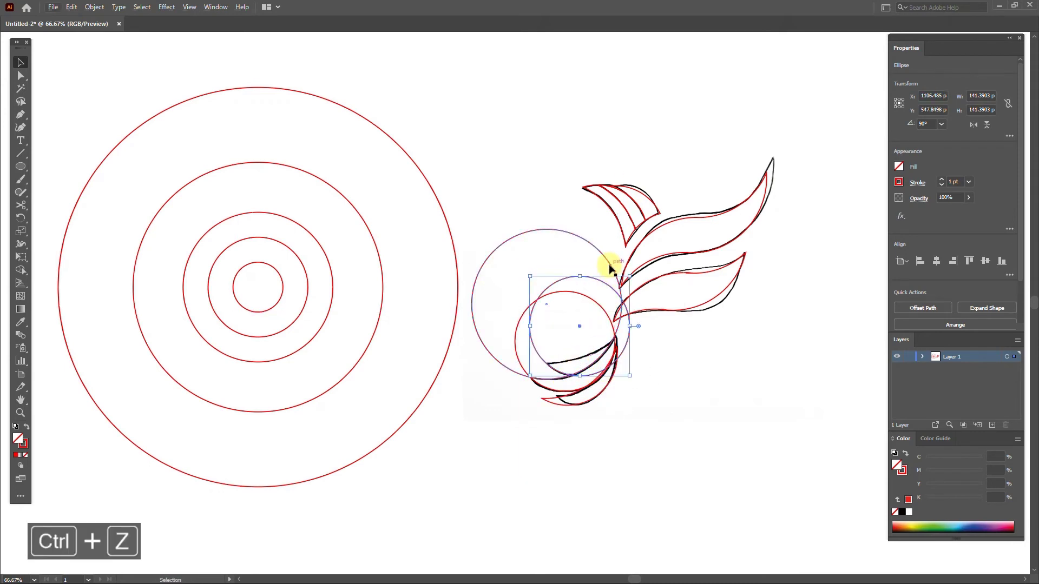
mouse_move(608, 266)
mouse_down()
mouse_move(615, 244)
mouse_move(622, 250)
mouse_up()
mouse_move(611, 422)
mouse_down()
mouse_move(552, 343)
mouse_move(621, 274)
mouse_move(635, 323)
mouse_move(605, 317)
mouse_up()
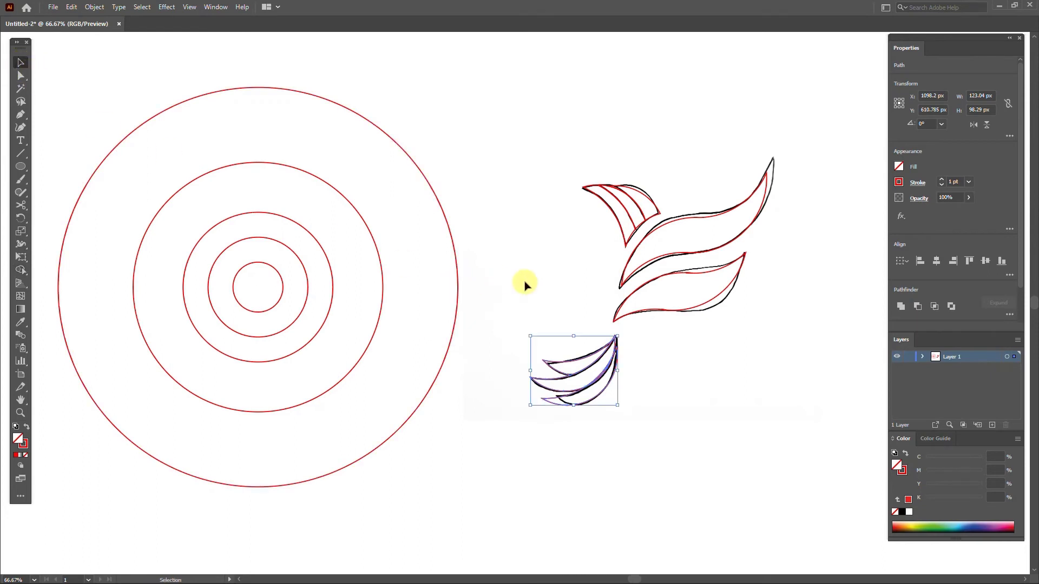
- Delete the concentric reference circles, and unlock and delete the bird sketch image
drag(401, 81, 448, 476)
key(Delete)
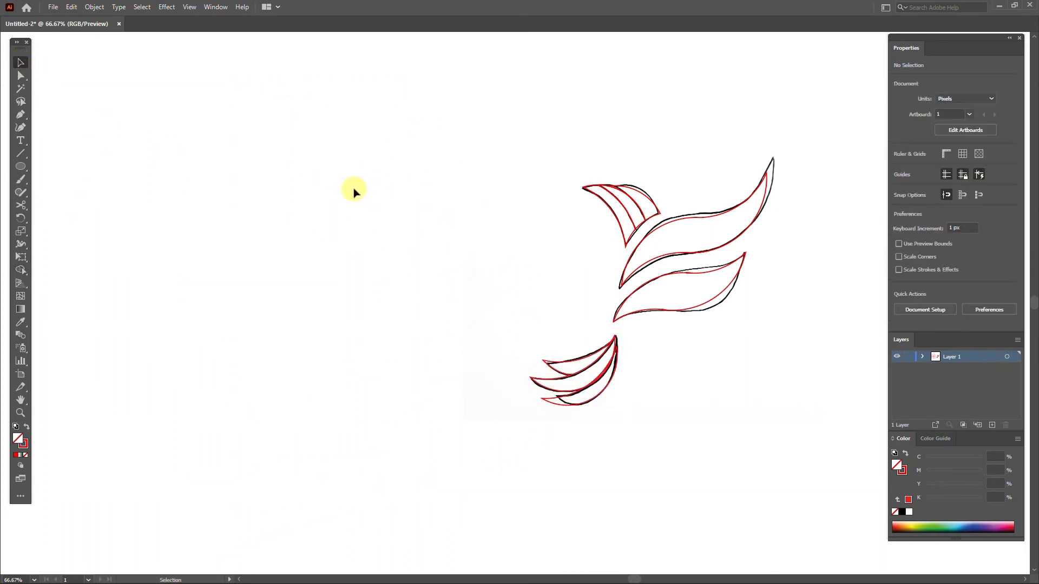
click(92, 12)
click(208, 96)
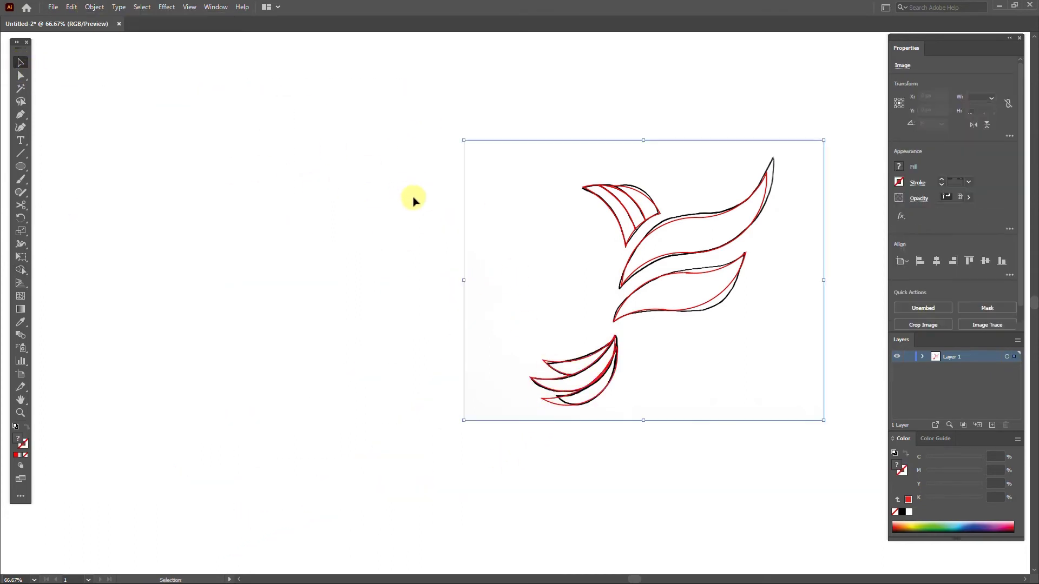
key(Delete)
- Select all the traced bird shapes and move them together leftward toward the middle of the view
mouse_move(765, 135)
mouse_down()
mouse_move(552, 412)
mouse_move(527, 424)
mouse_up()
drag(649, 283, 496, 296)
drag(738, 147, 455, 485)
drag(649, 218, 451, 227)
- Merge the overlapping slivers between the three tail feathers with the Shape Builder, then deselect them
drag(428, 438, 329, 346)
key(shift+m)
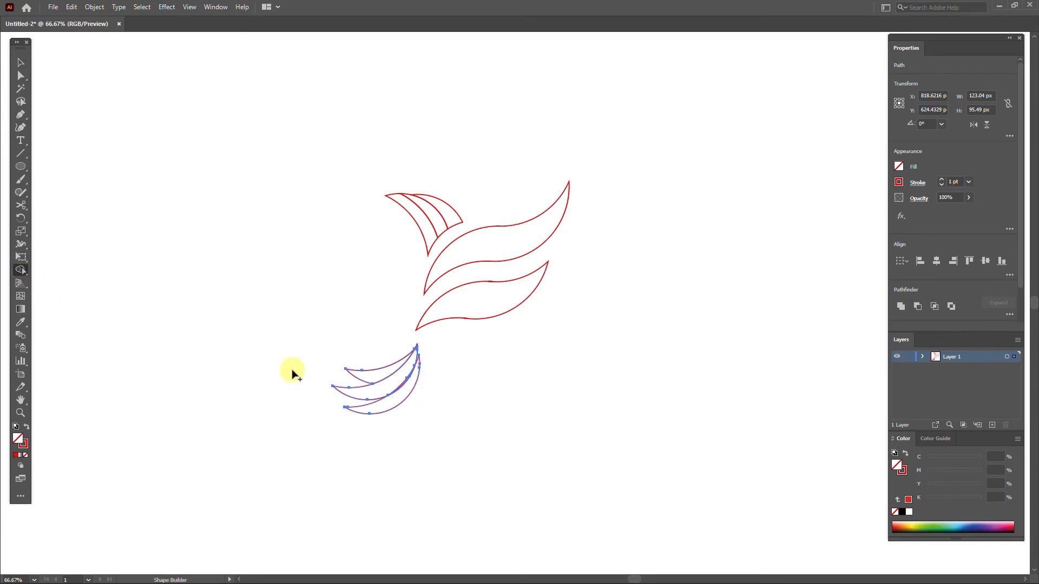
key(ctrl+z)
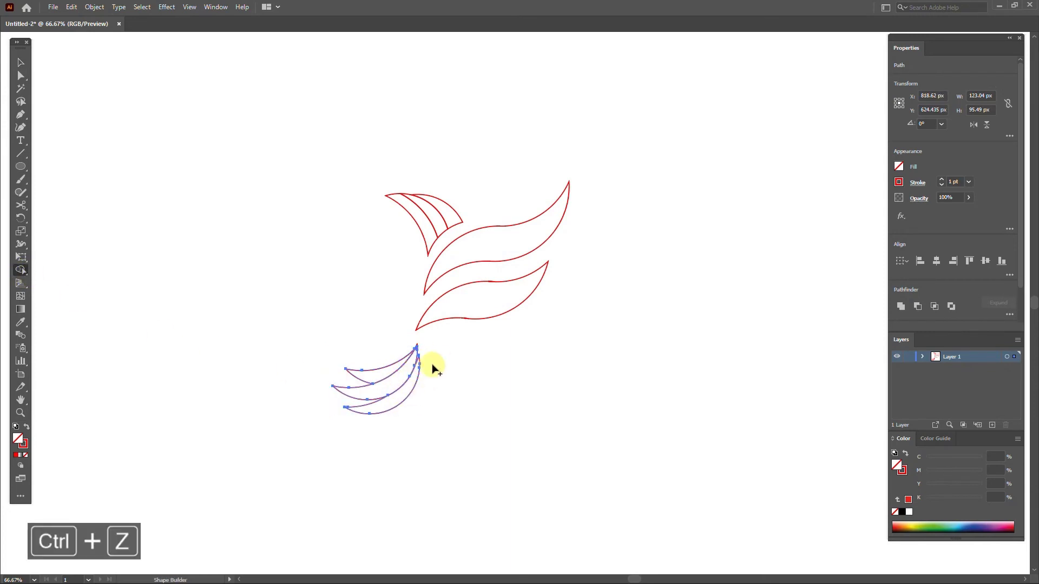
click(15, 59)
click(265, 366)
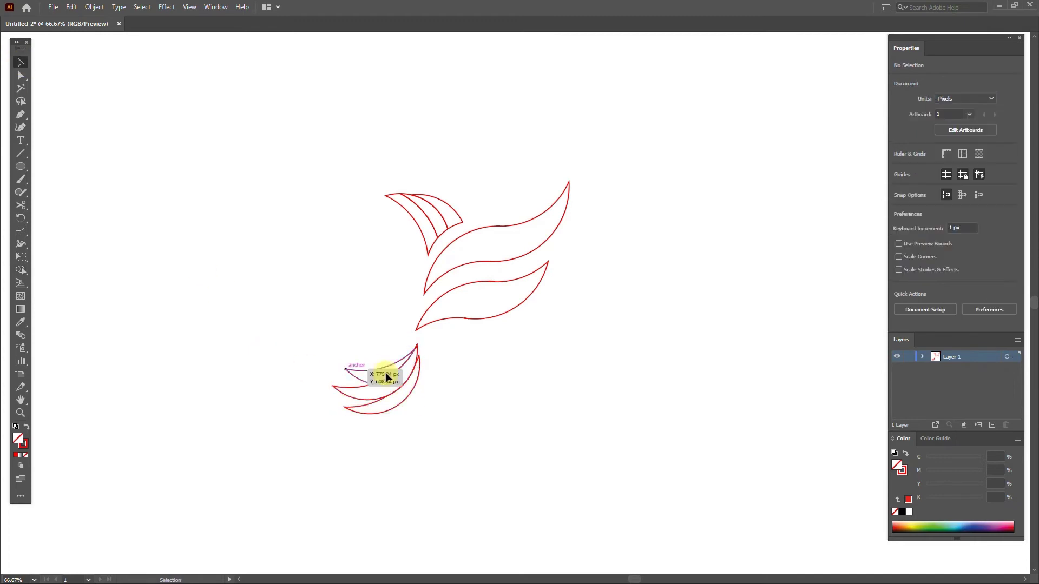
click(478, 384)
- Remove the red stroke from the outer right segment of the small upper wing and give it a linear gradient fill
scroll(478, 384, left, 1)
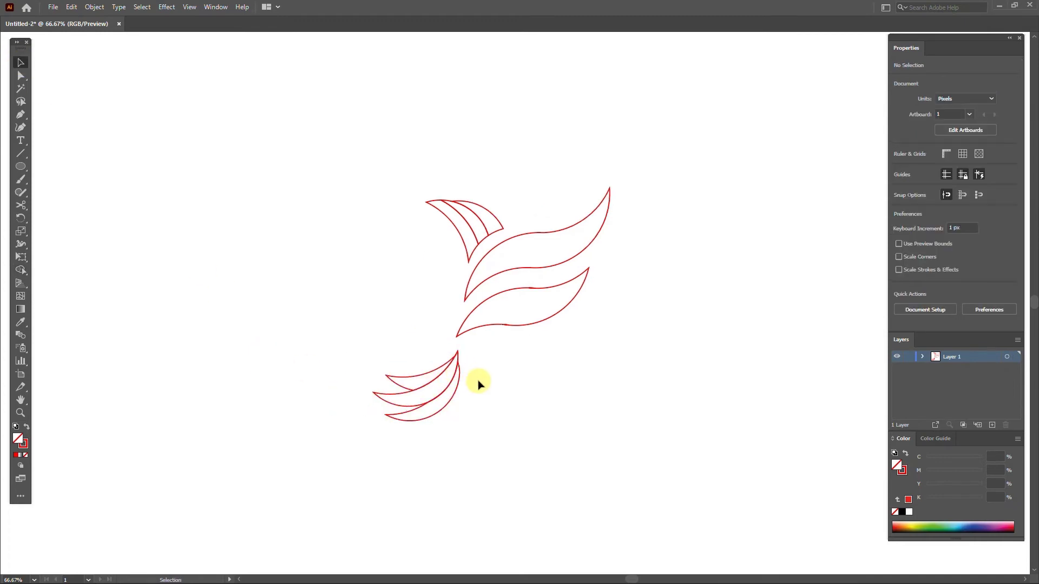
scroll(511, 301, up, 3)
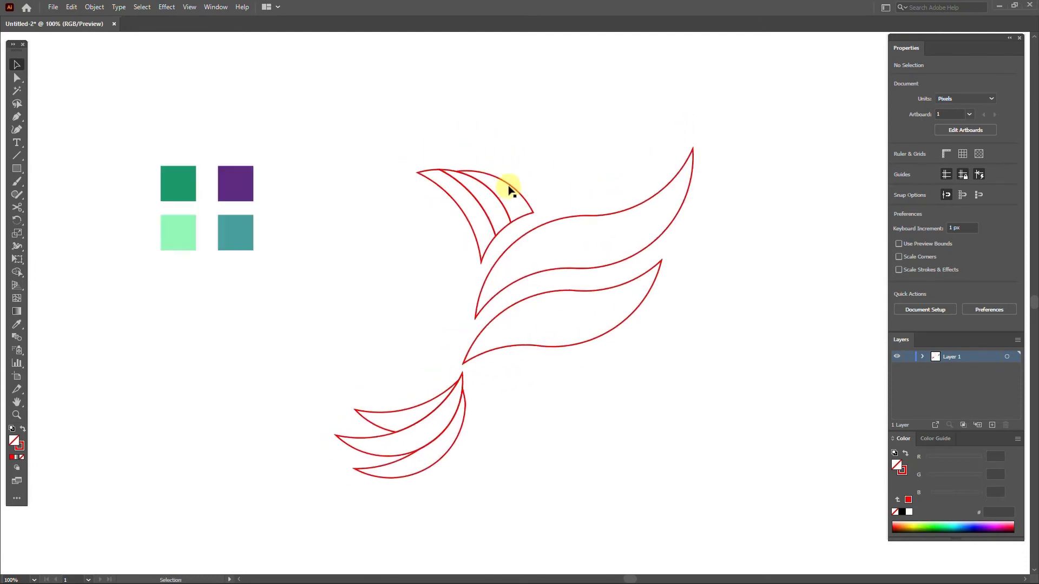
click(488, 196)
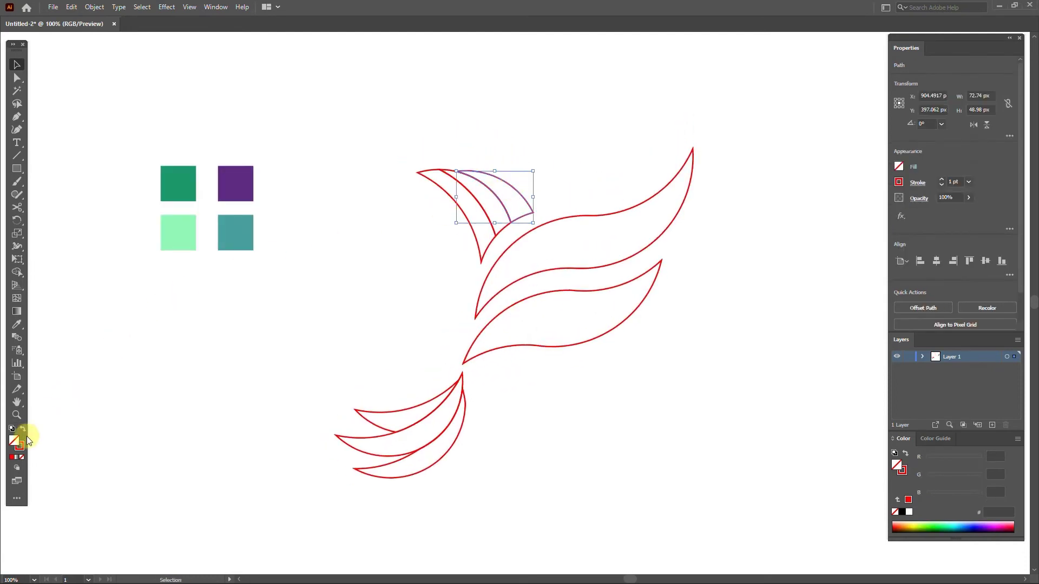
click(21, 458)
click(18, 459)
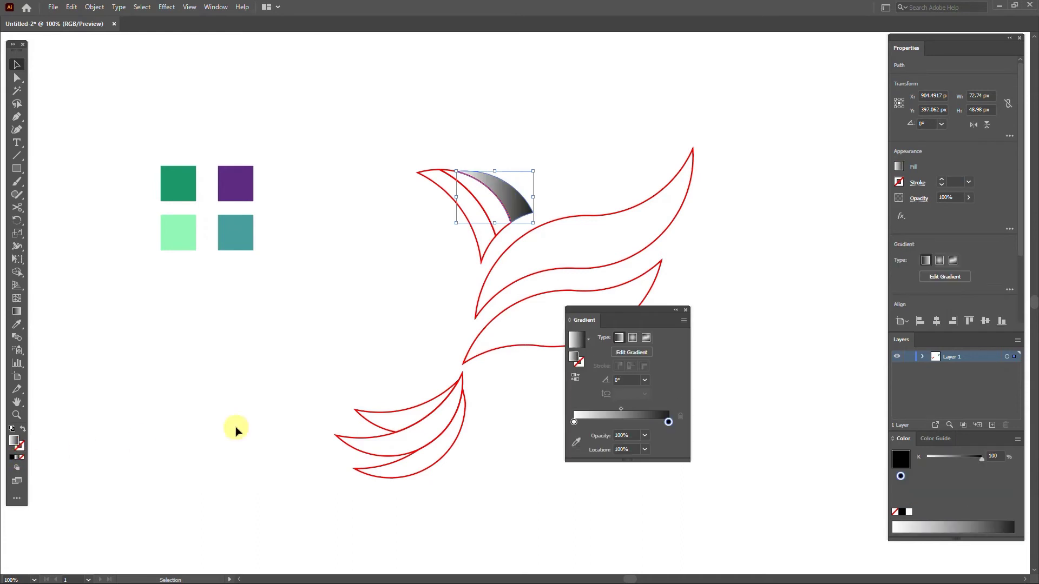
- Sample the light and dark green swatches for the segment's gradient stops and reverse the gradient to run from dark to light green
click(573, 423)
click(576, 442)
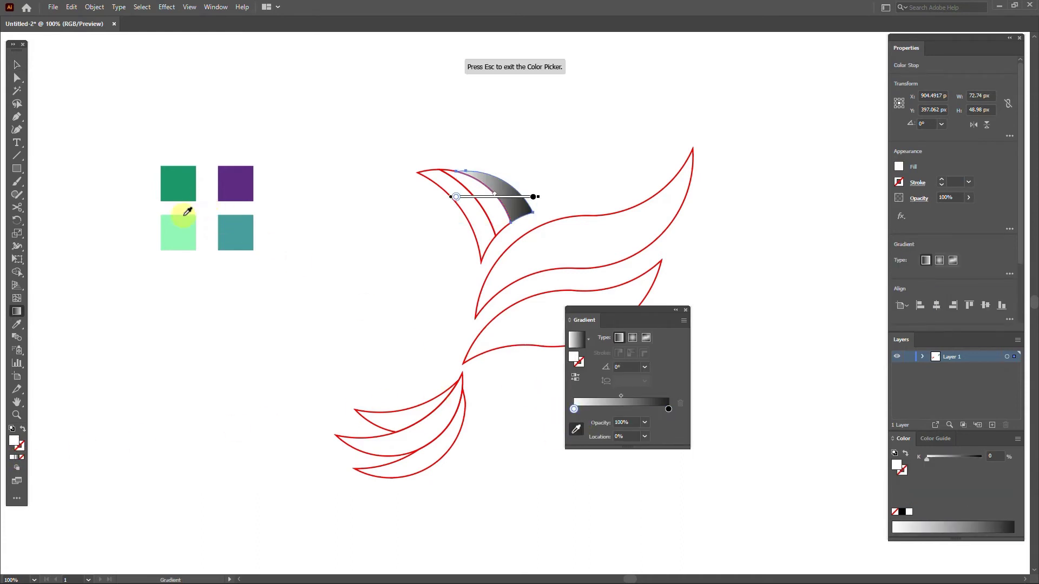
click(178, 233)
click(669, 409)
click(186, 180)
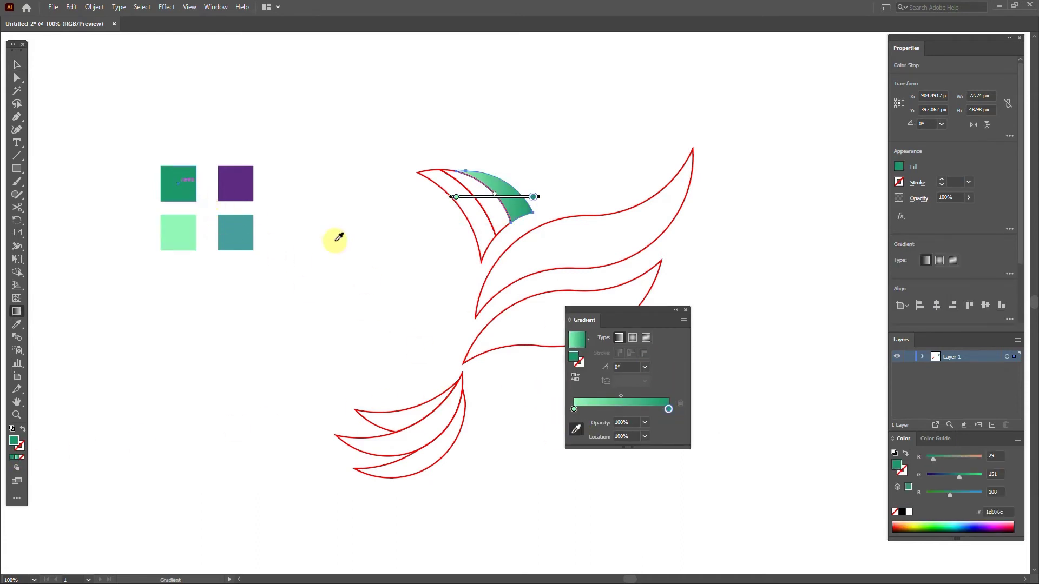
click(576, 381)
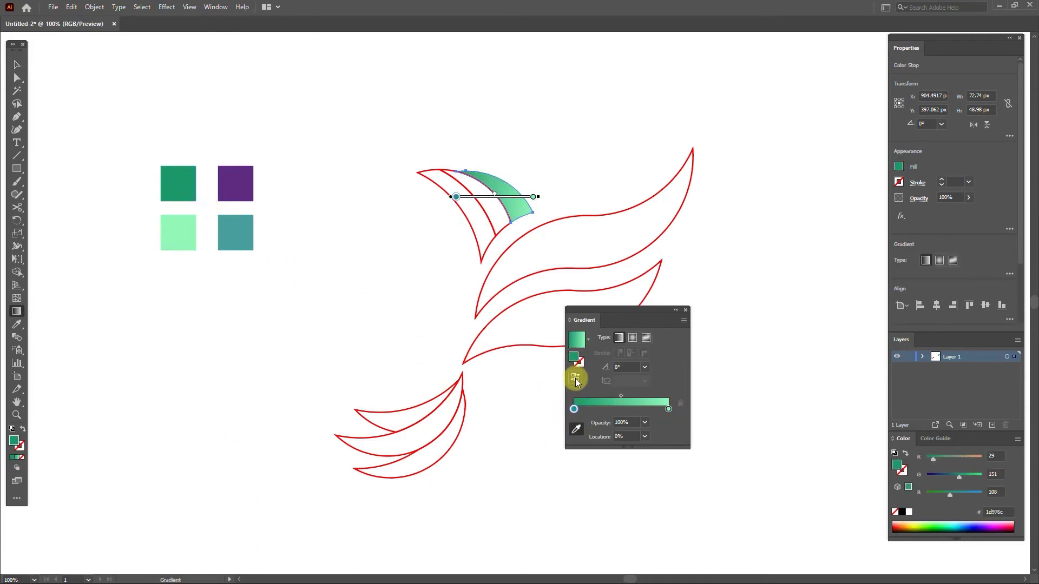
click(685, 310)
key(v)
click(417, 188)
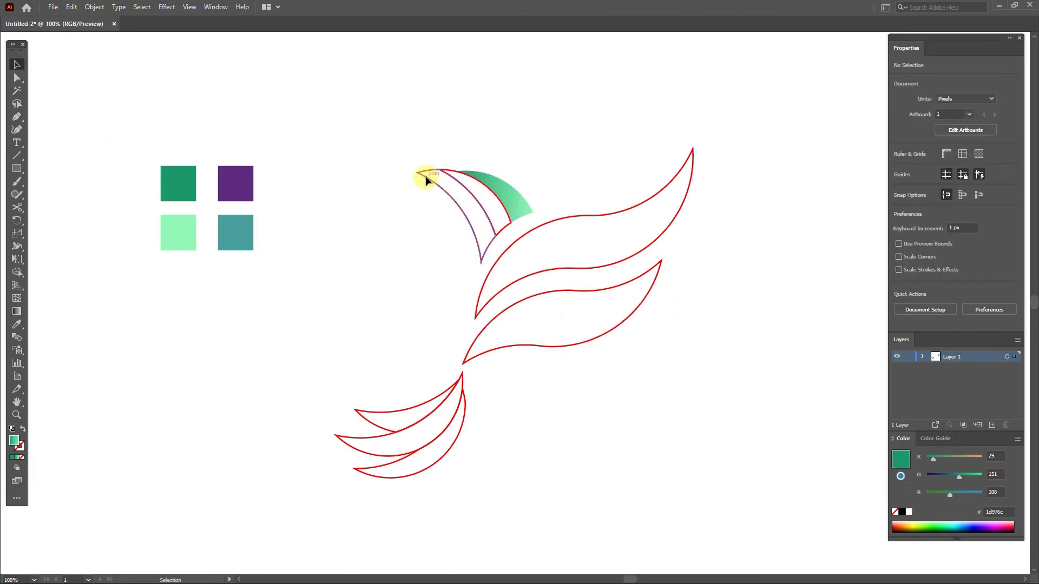
- Copy the green gradient onto the small wing's left segment, the large upper wing and the top and bottom tail feathers with the Eyedropper
click(425, 180)
shift+click(535, 306)
shift+click(548, 294)
shift+click(538, 225)
shift+click(430, 412)
shift+click(447, 429)
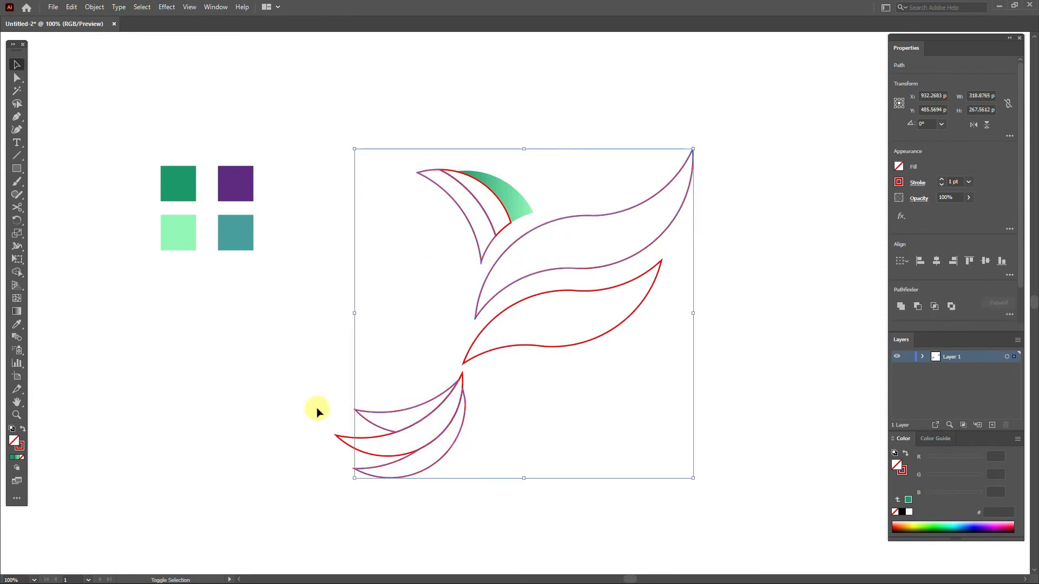
click(16, 324)
click(500, 177)
click(15, 65)
click(336, 168)
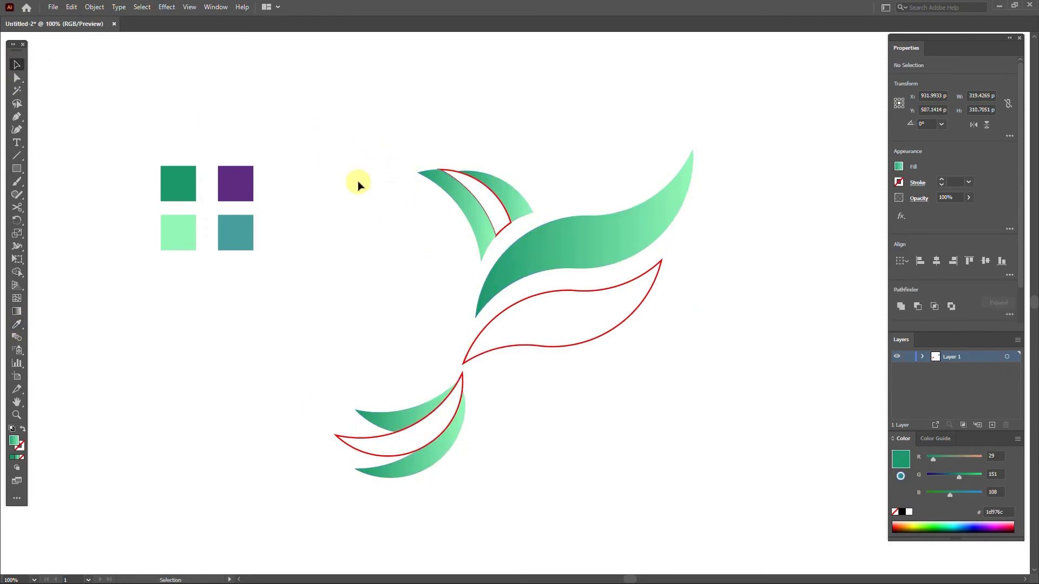
- Remove the lower wing's stroke and fill it with a linear gradient from the purple swatch to the teal swatch
click(502, 315)
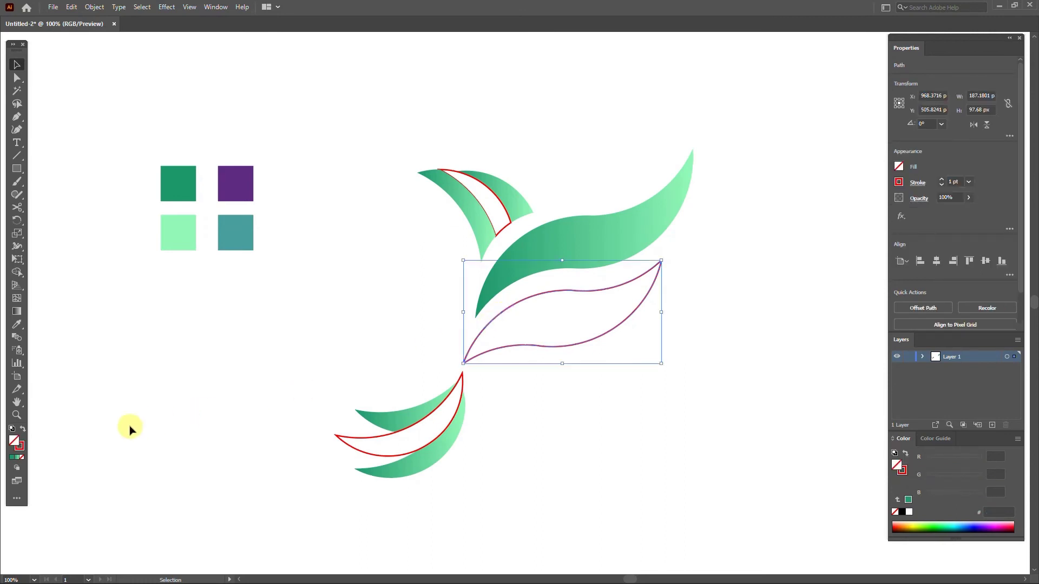
click(22, 458)
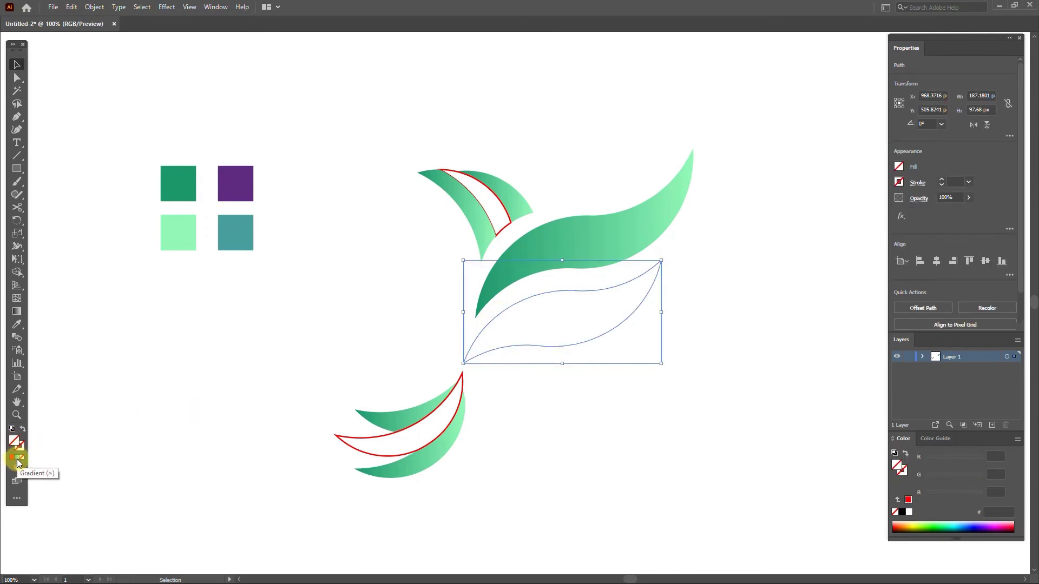
click(18, 458)
click(576, 444)
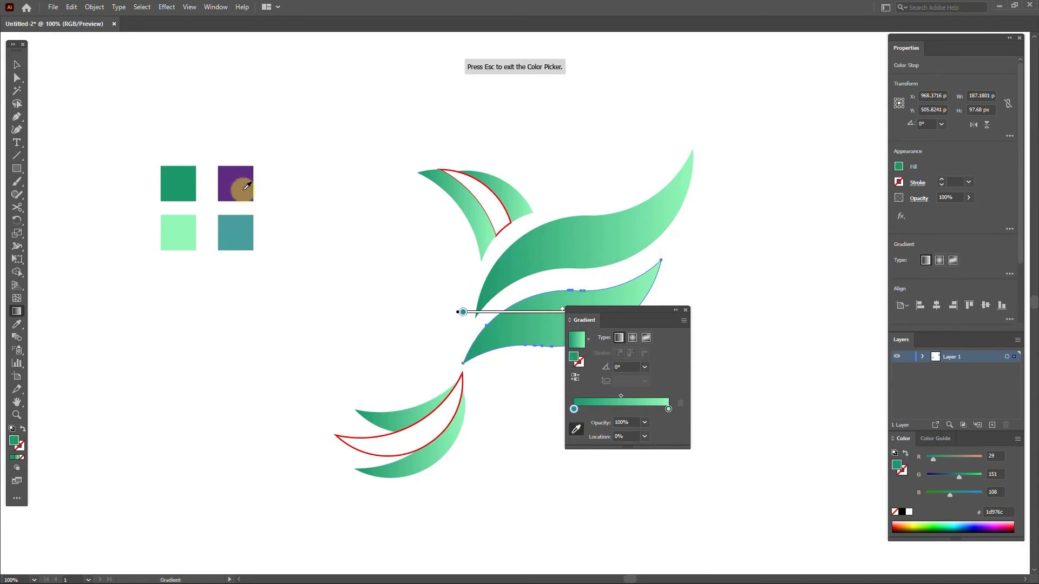
click(235, 184)
click(668, 408)
click(576, 429)
click(235, 233)
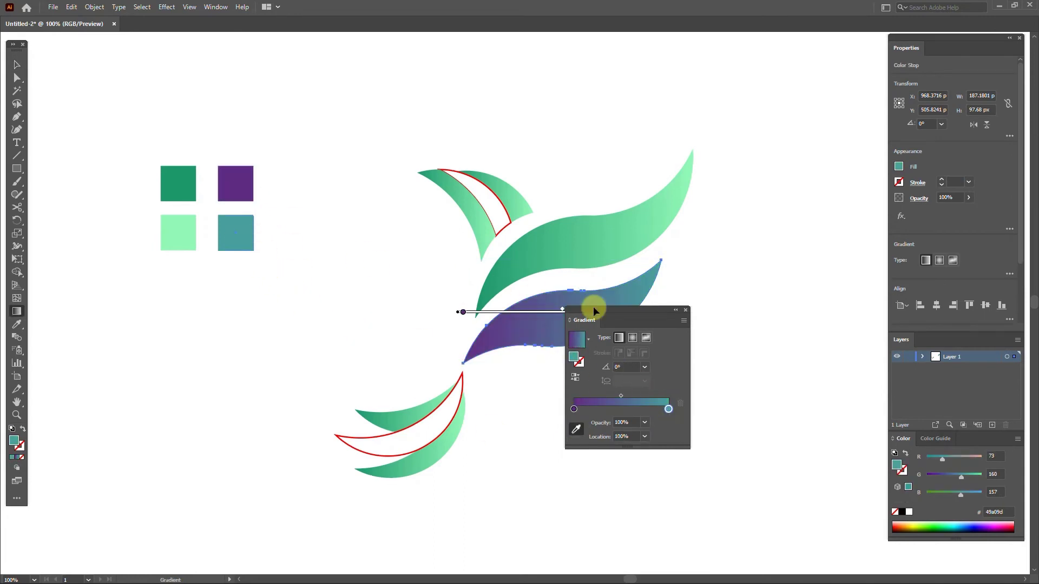
click(687, 310)
key(v)
- Redirect the lower wing's gradient diagonally from its lower-left tip to its upper-right tip
click(17, 312)
drag(465, 365, 664, 266)
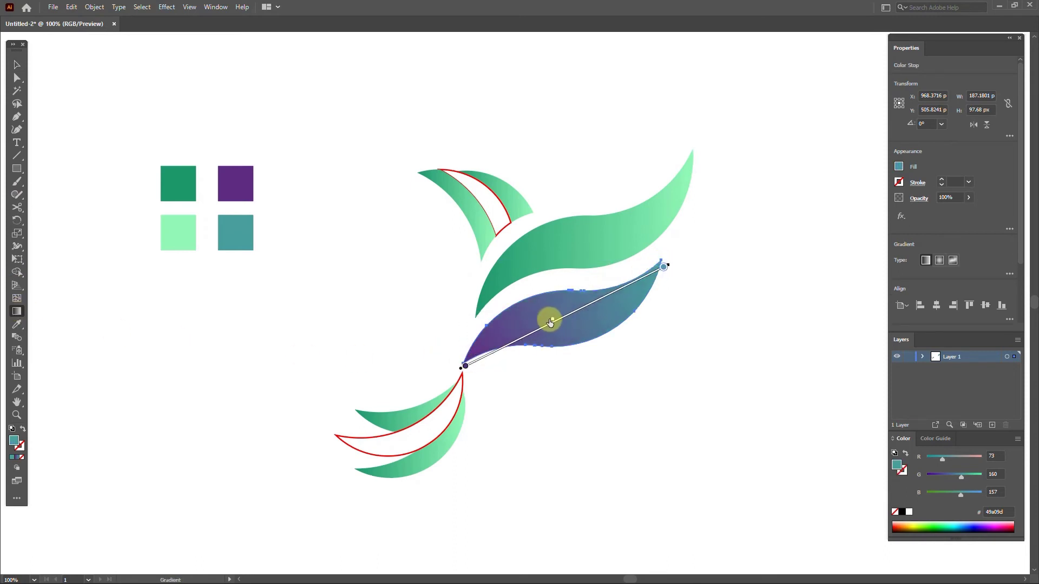
click(14, 65)
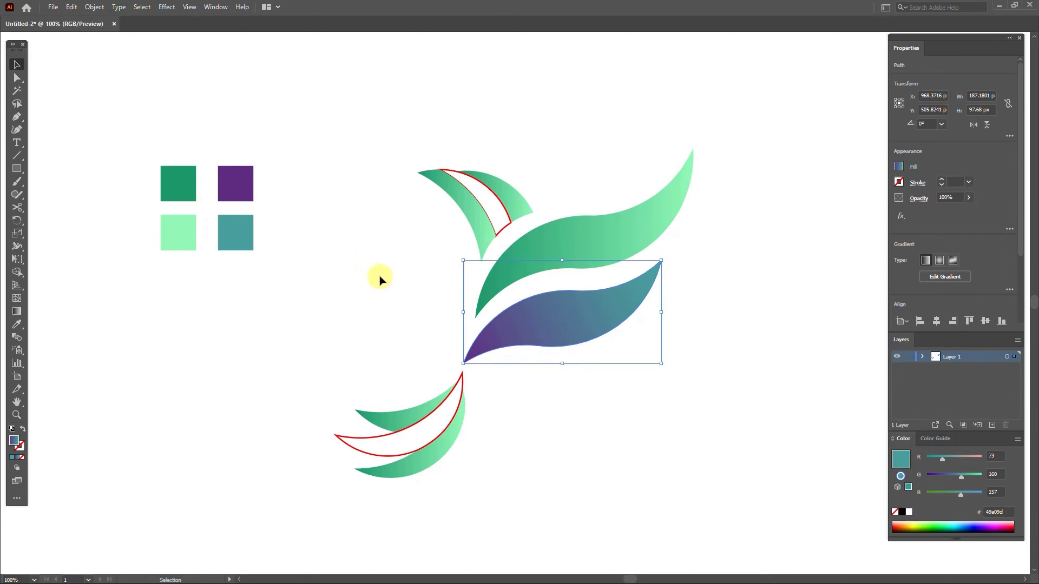
- Copy the purple-to-teal gradient onto the small wing's middle segment and the middle tail feather with the Eyedropper
click(493, 222)
click(506, 233)
shift+click(359, 434)
click(17, 324)
click(516, 347)
click(15, 65)
click(622, 368)
- Duplicate the large upper wing slightly upward and use the Shape Builder to remove the excess, leaving a thin strip along the wing's lower edge
drag(629, 236, 628, 226)
click(716, 190)
click(653, 204)
click(484, 283)
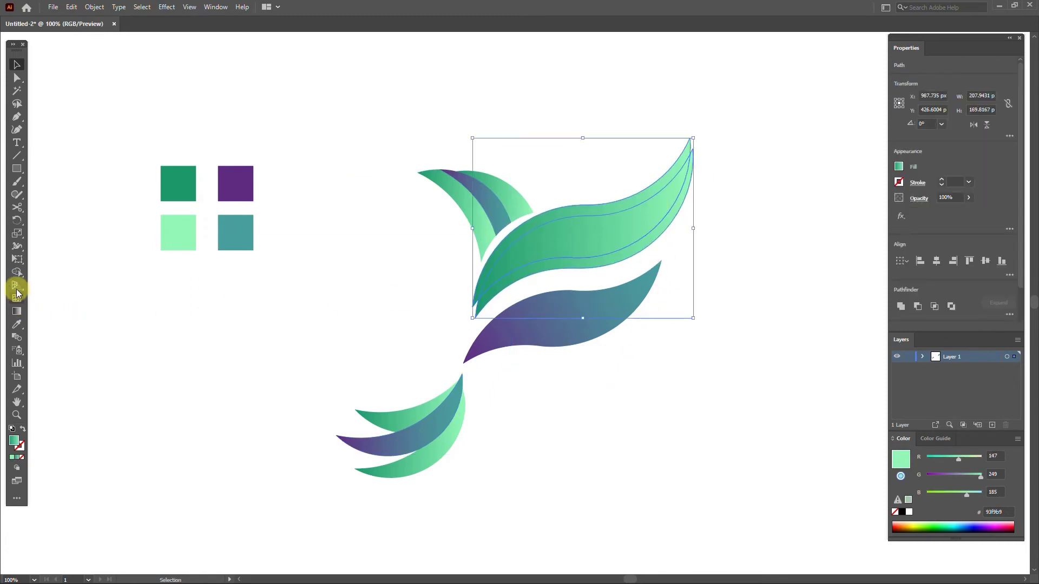
click(16, 272)
alt+click(592, 209)
click(616, 236)
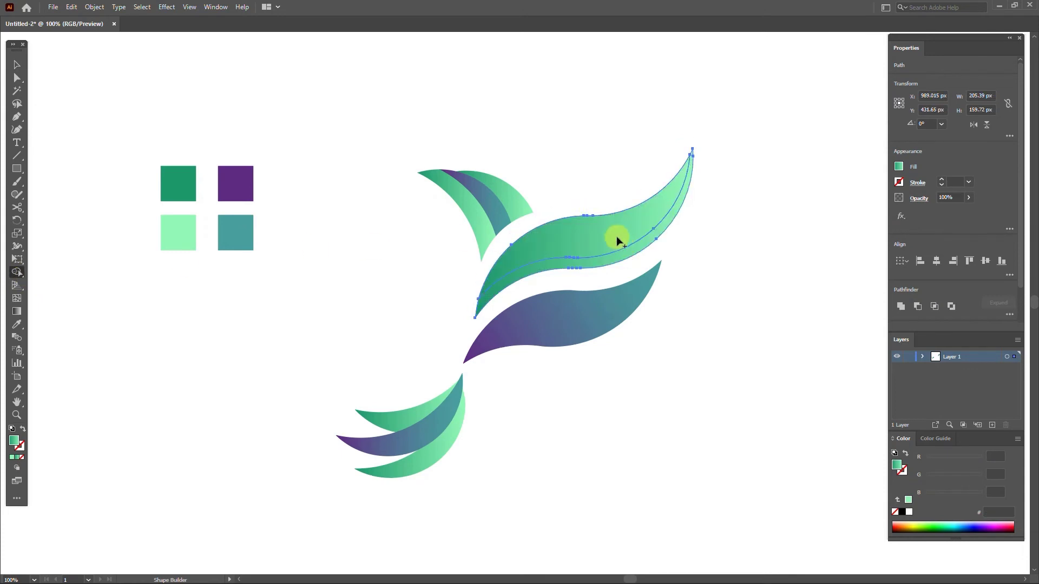
click(568, 139)
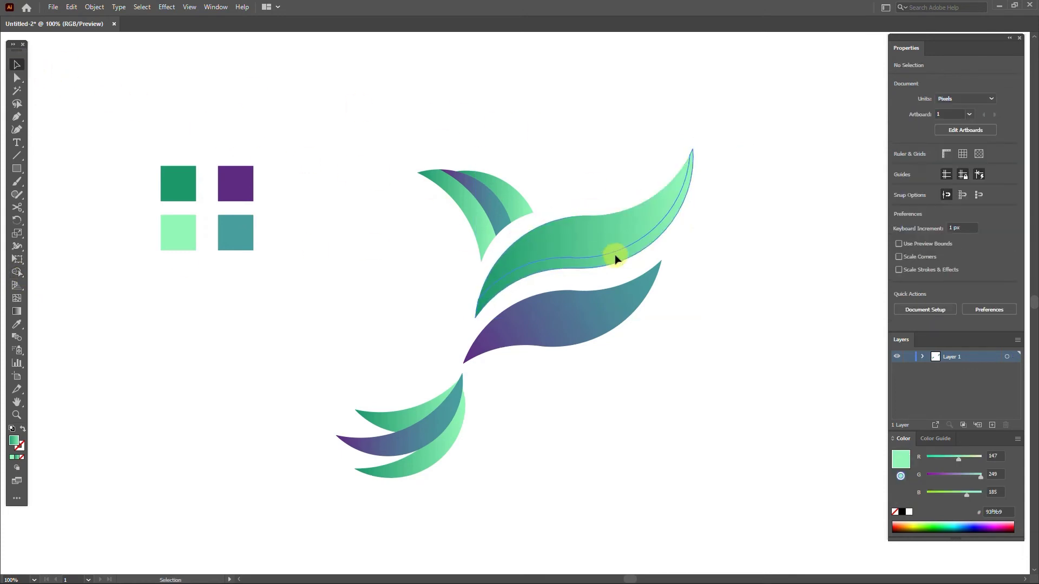
- Fill the strip along the large upper wing's lower edge with the lower wing's purple-to-teal gradient
click(614, 255)
click(17, 325)
click(532, 324)
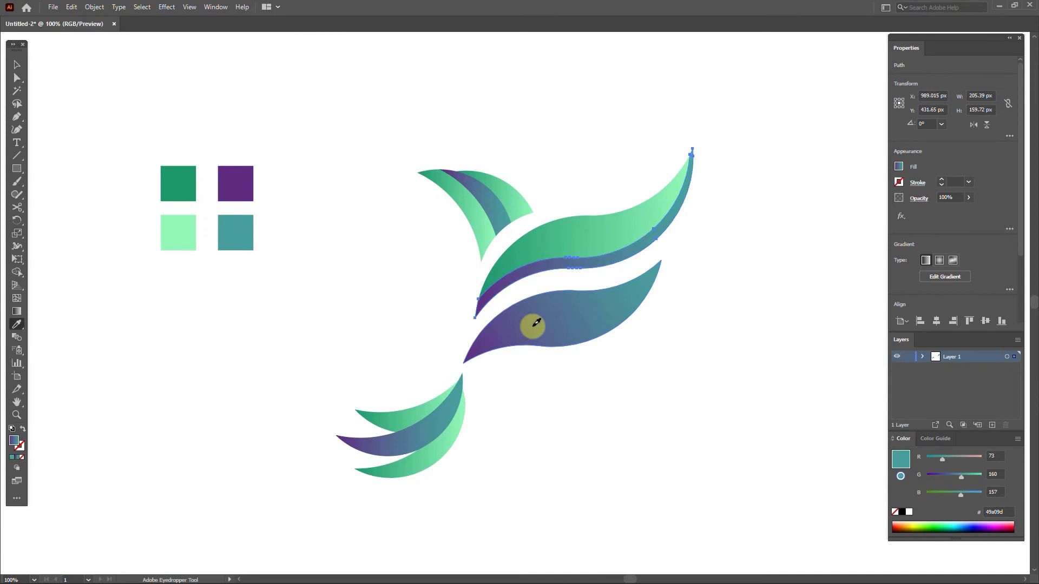
click(17, 65)
click(349, 326)
- Duplicate the lower wing and nudge the copy slightly up and to the left of the original
click(570, 322)
drag(570, 322, 568, 319)
key(Up)
key(Up)
key(Left)
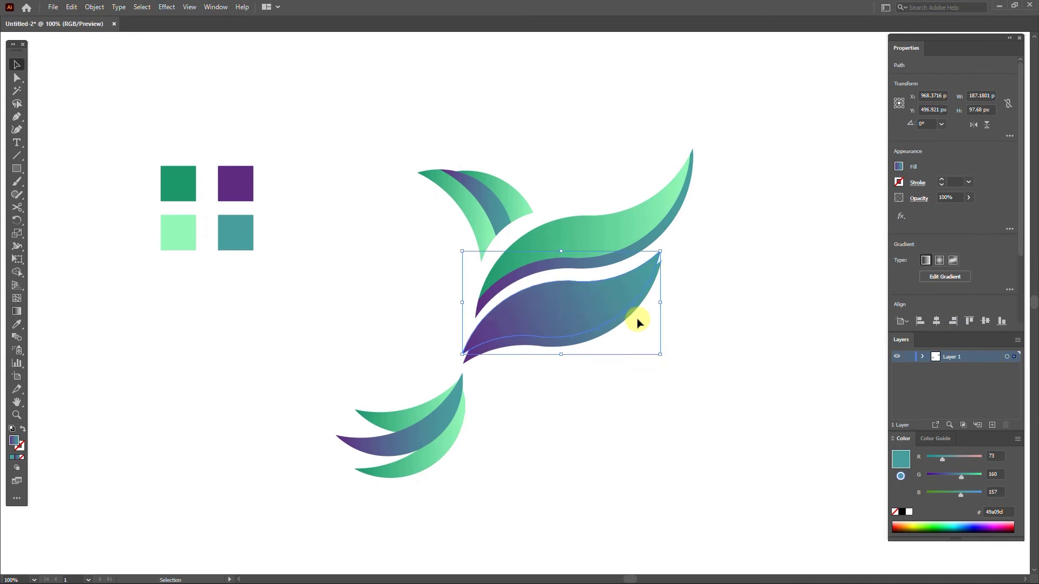
key(Left)
key(Left)
key(Down)
- Select both lower wing shapes and remove the protruding part of the copy with the Shape Builder, splitting off a strip along the bottom edge
drag(663, 309, 580, 313)
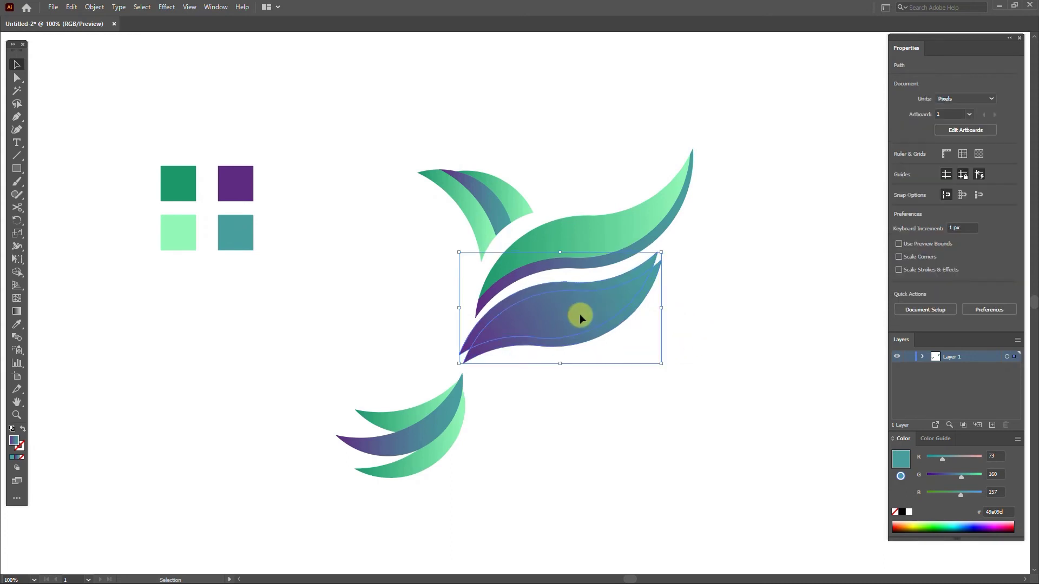
click(17, 272)
alt+click(518, 296)
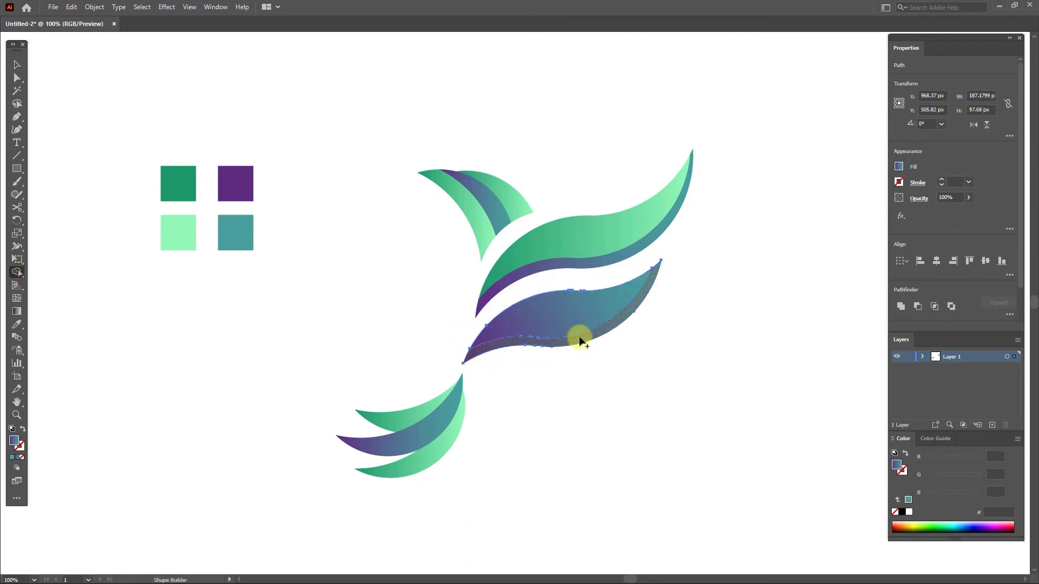
click(17, 65)
- Fill the strip along the lower wing's bottom edge with the large upper wing's green gradient
click(557, 336)
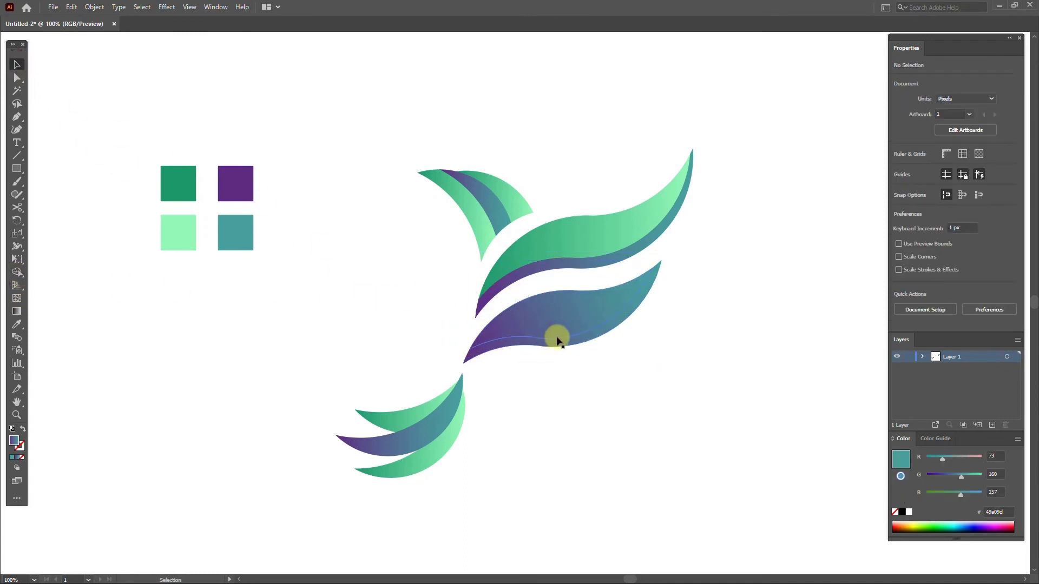
click(16, 326)
click(540, 236)
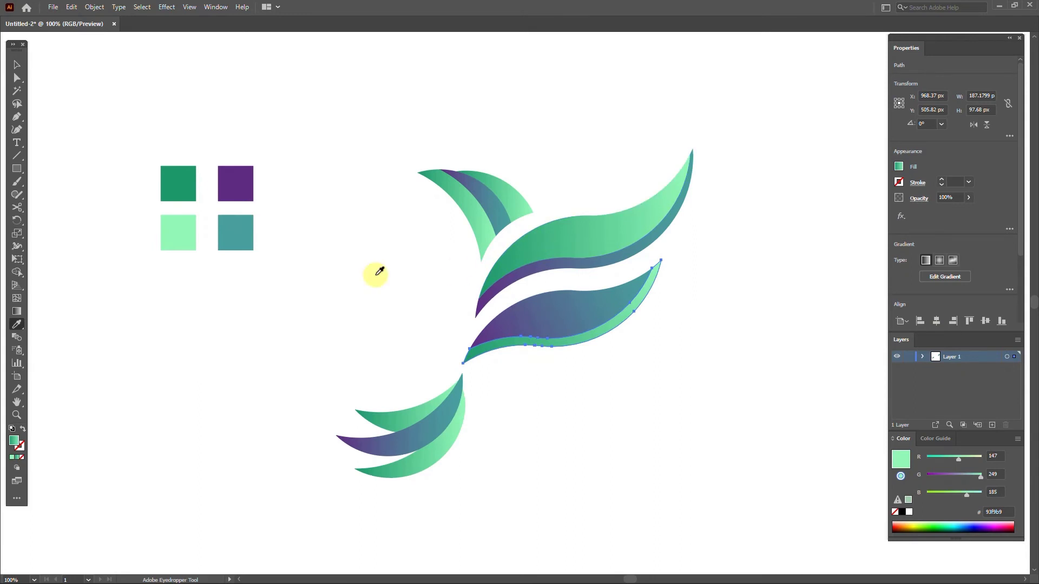
click(17, 65)
click(382, 351)
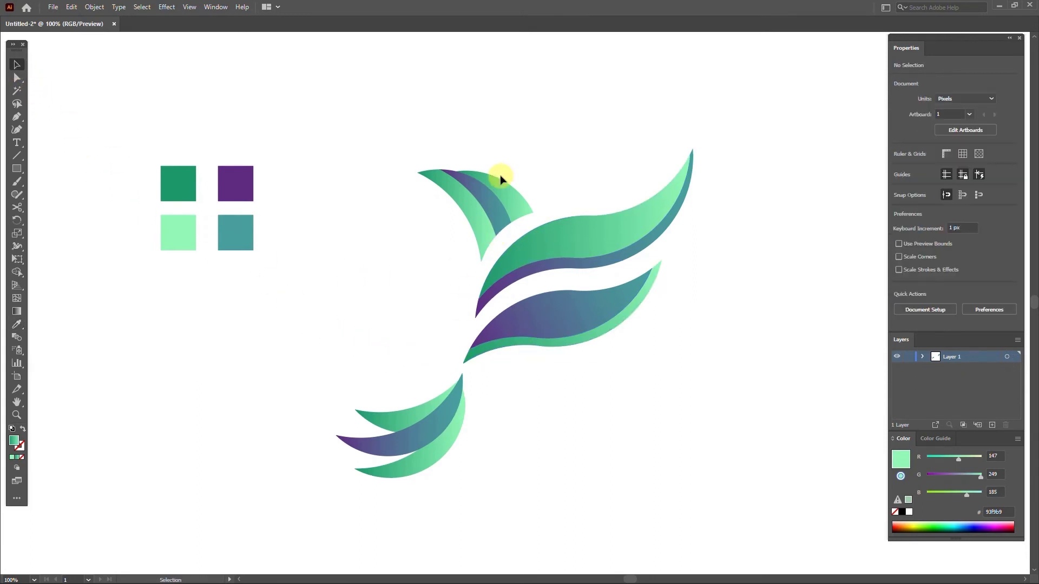
- Duplicate the small wing's right segment slightly down and left, and split off a thin strip along its outer edge with the Shape Builder
scroll(499, 178, up, 2)
click(509, 205)
drag(510, 206, 509, 211)
key(ctrl+z)
drag(537, 135, 501, 213)
click(17, 272)
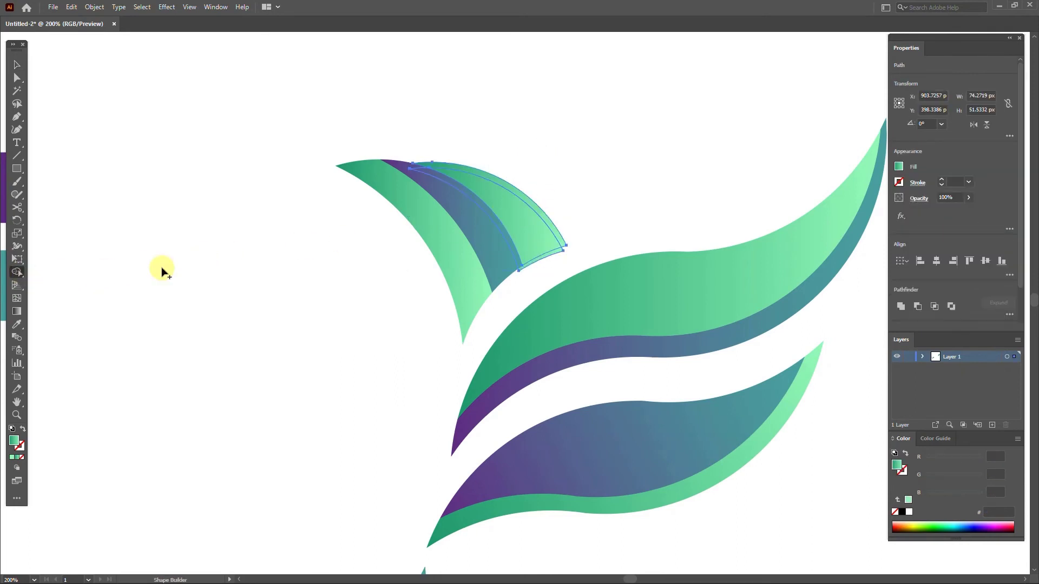
alt+click(543, 260)
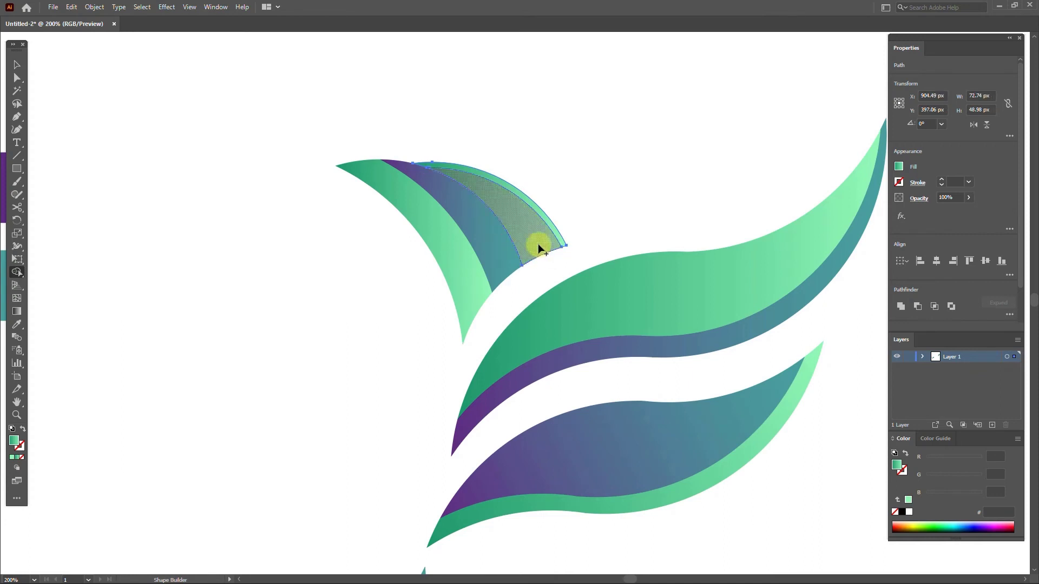
key(v)
click(266, 187)
- Fill the strip along the small wing's outer edge with the lower wing's purple-to-teal gradient
click(470, 173)
click(17, 324)
click(570, 425)
key(v)
click(313, 290)
- Duplicate the bottom tail feather and place the copy slightly above and to the left of the original
scroll(315, 287, down, 1)
drag(332, 391, 424, 232)
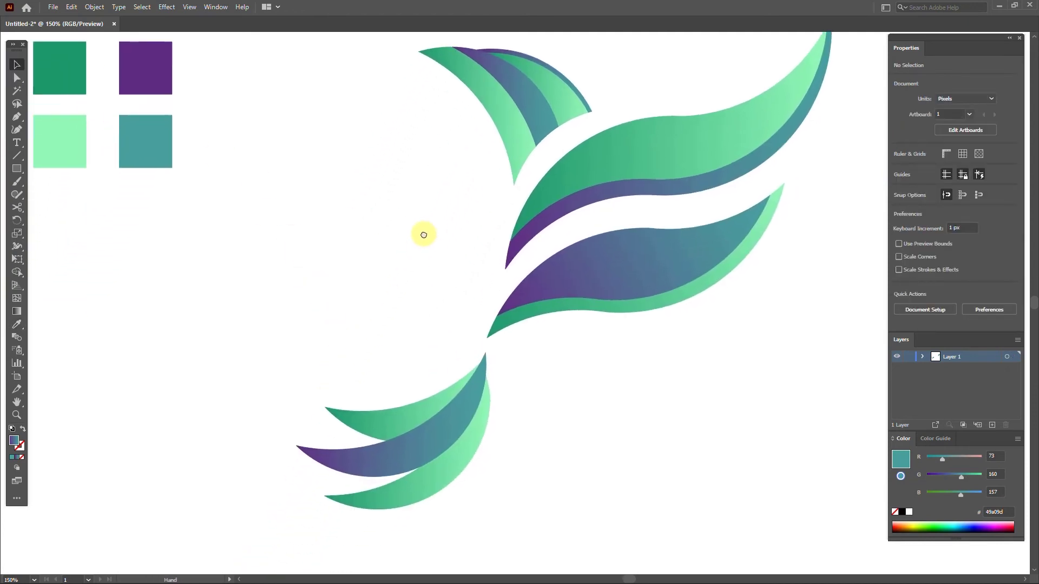
scroll(418, 367, up, 2)
click(514, 401)
drag(515, 402, 483, 409)
click(549, 391)
click(572, 469)
click(551, 426)
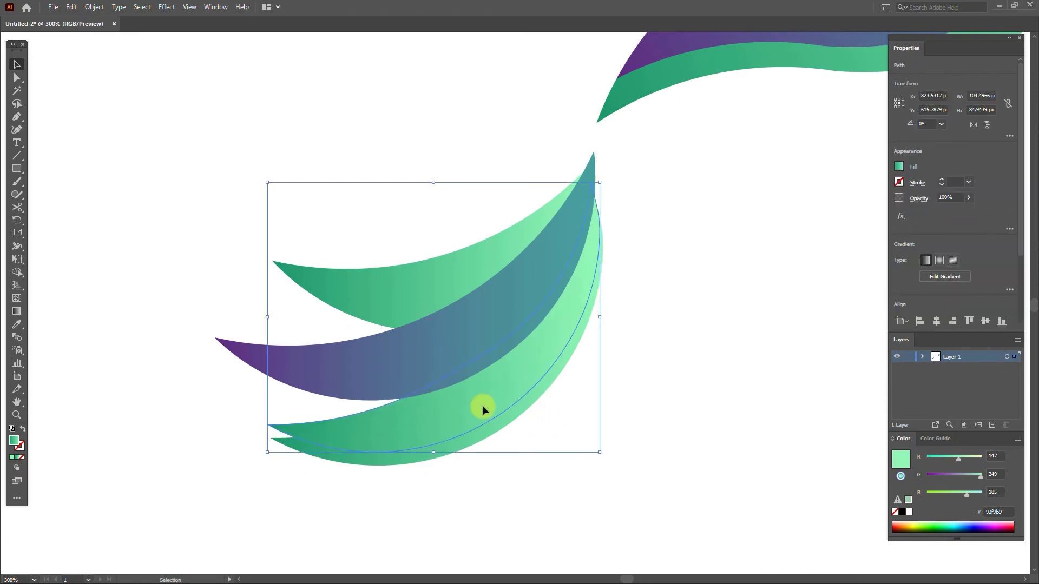
- Select both bottom tail feather shapes and trim the protruding part with the Shape Builder, leaving a strip along the lower edge
shift+click(509, 382)
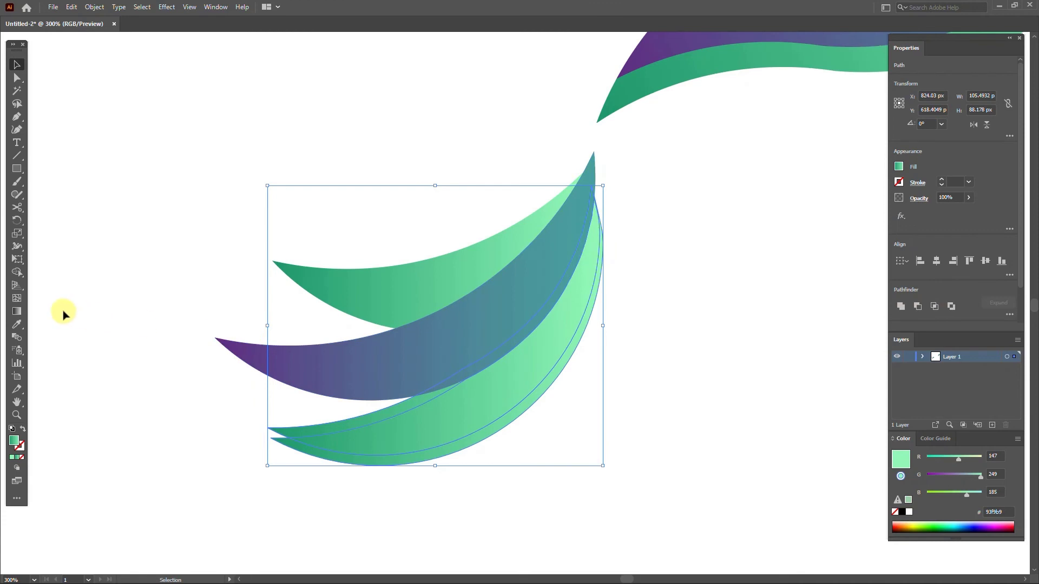
key(shift+m)
click(349, 420)
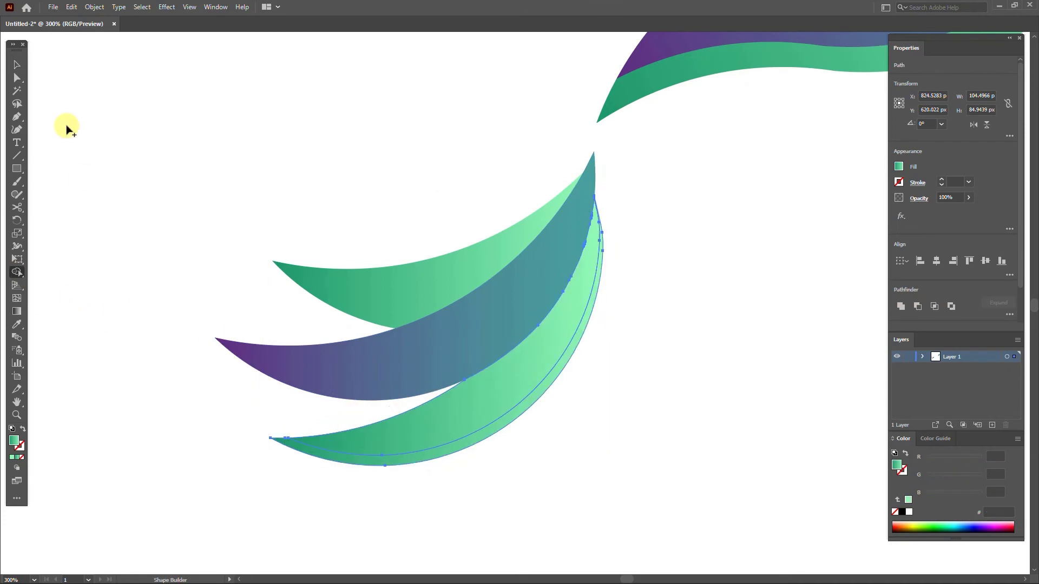
- Fill the strip along the bottom tail feather's lower edge with the middle tail feather's purple-to-teal gradient
key(v)
click(88, 144)
click(350, 460)
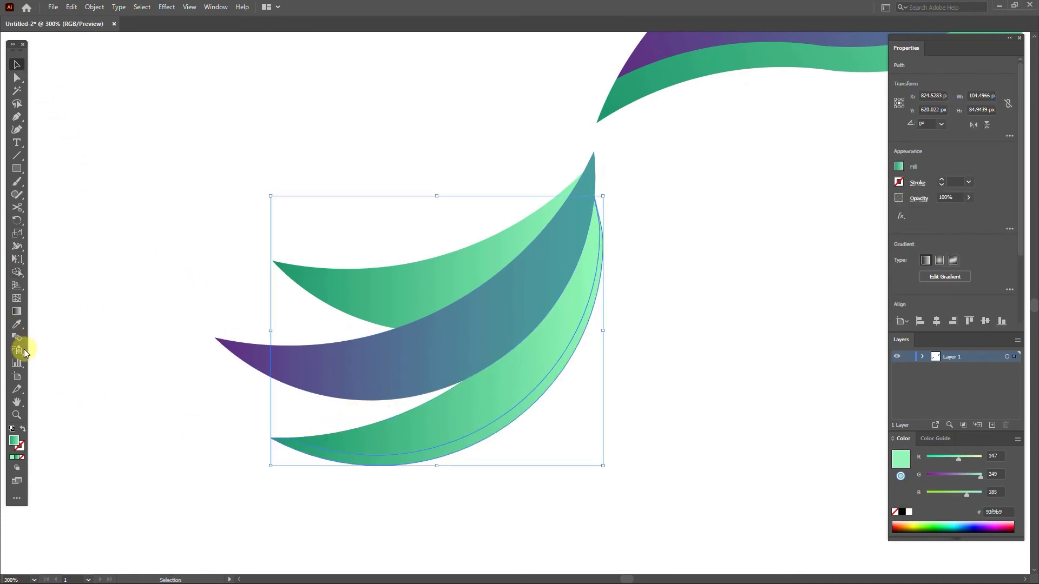
click(17, 325)
click(359, 364)
click(17, 65)
click(126, 221)
- Duplicate the middle tail feather slightly upward and trim the part protruding above the original with the Shape Builder
click(349, 372)
drag(365, 373, 366, 372)
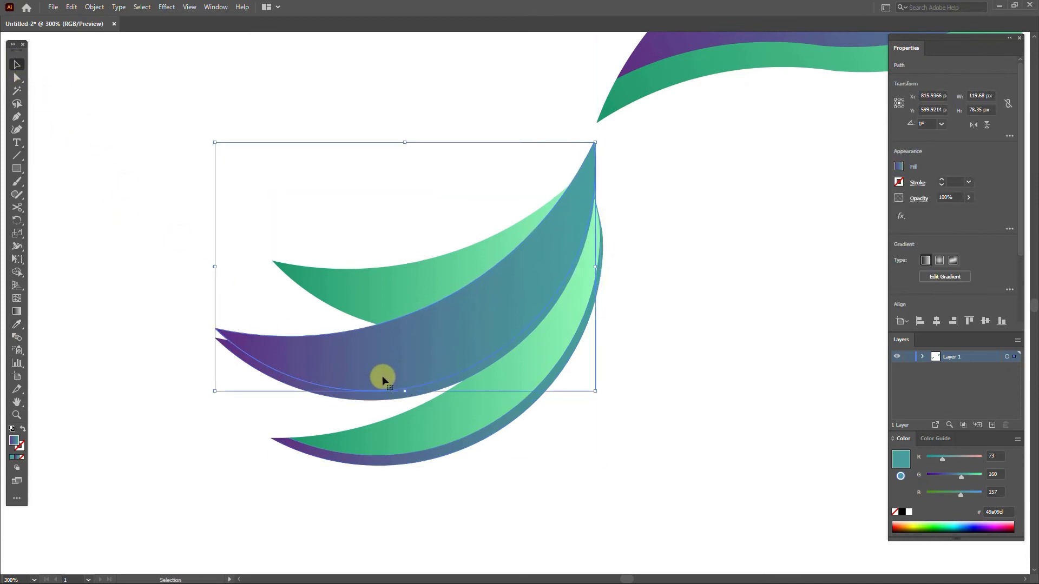
shift+click(372, 403)
click(16, 274)
alt+click(330, 336)
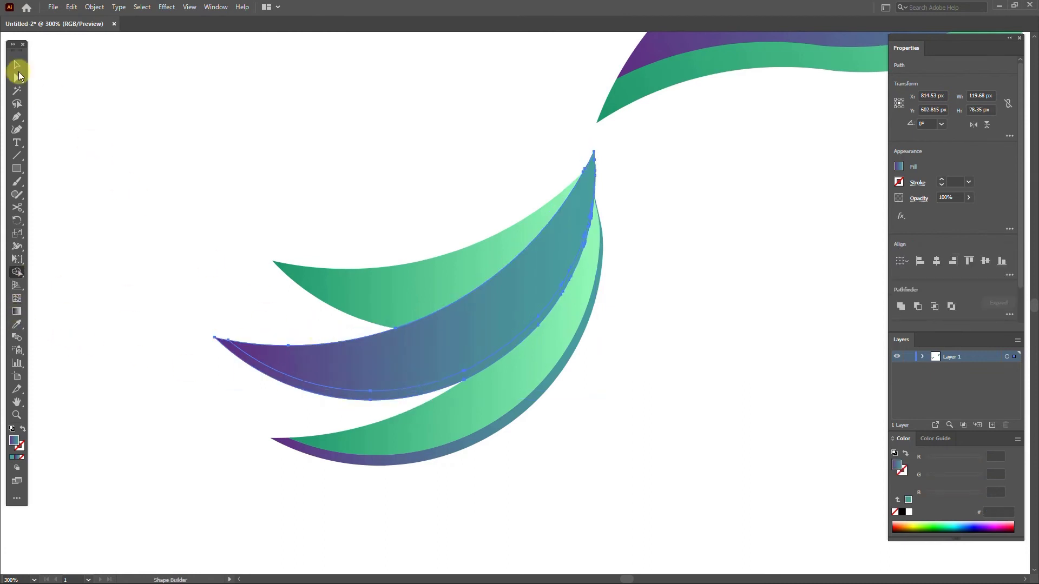
click(17, 65)
click(160, 276)
- Reselect both overlapping middle tail feather shapes and separate the strip along the lower edge from the feather body with the Shape Builder
click(281, 381)
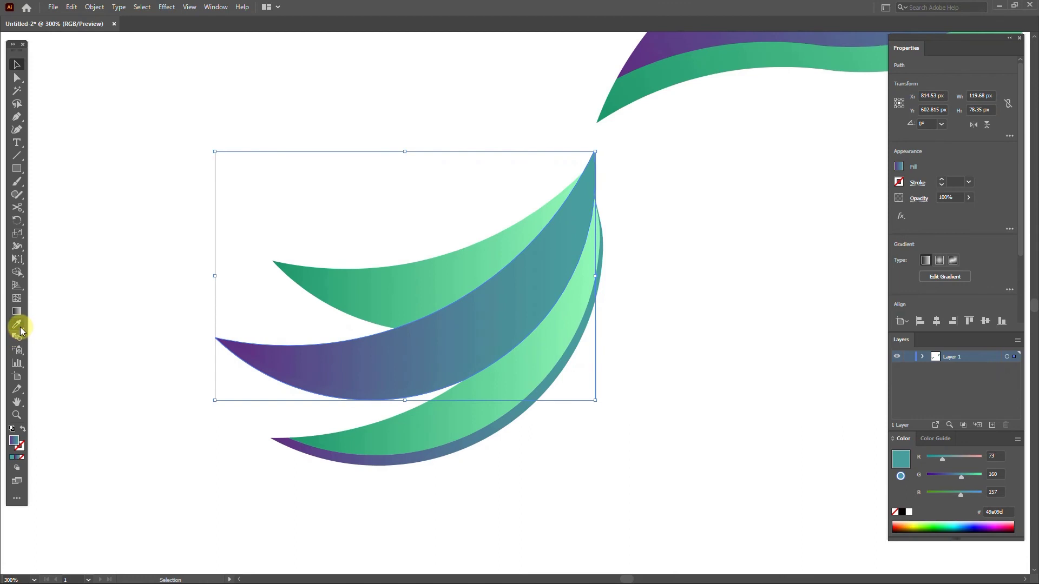
shift+click(255, 399)
click(17, 273)
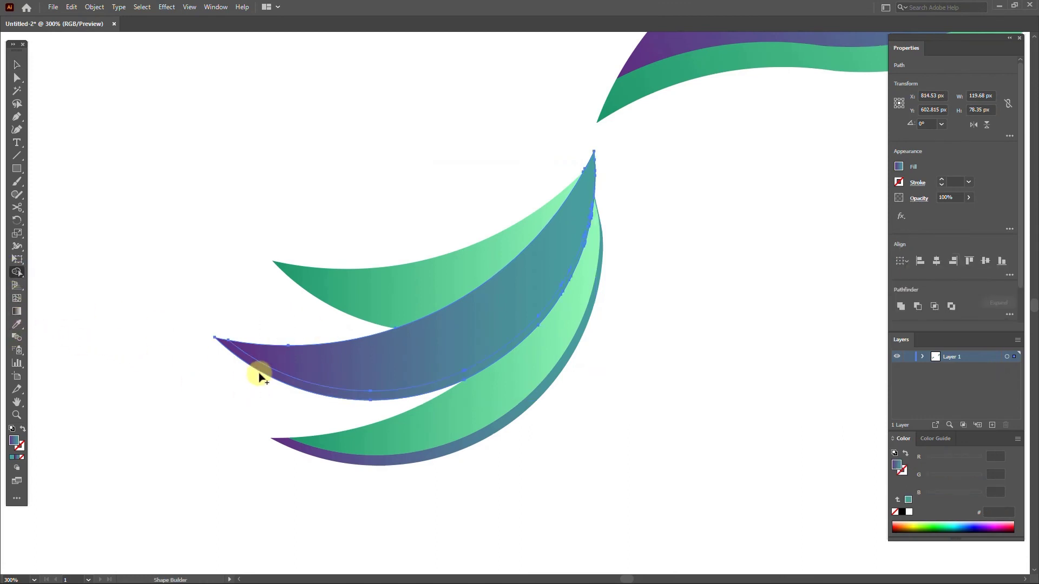
click(297, 360)
click(18, 65)
click(149, 299)
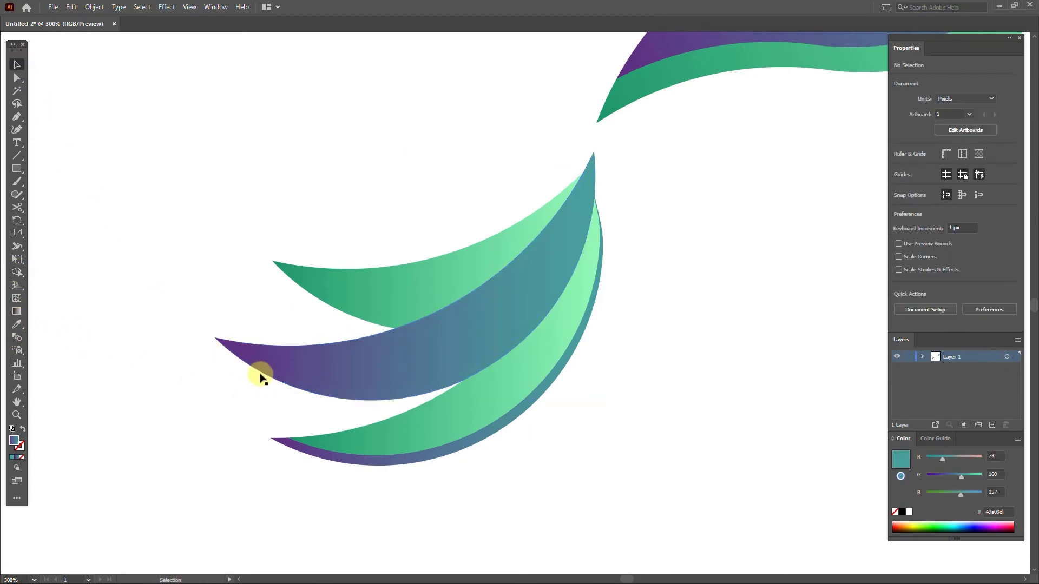
- Fill the strip along the middle tail feather's lower edge with the top tail feather's green gradient
click(260, 371)
click(364, 293)
click(17, 65)
- Duplicate the top tail feather, place the copy slightly above the original and select both shapes
click(380, 296)
drag(380, 296, 379, 296)
drag(353, 241, 299, 323)
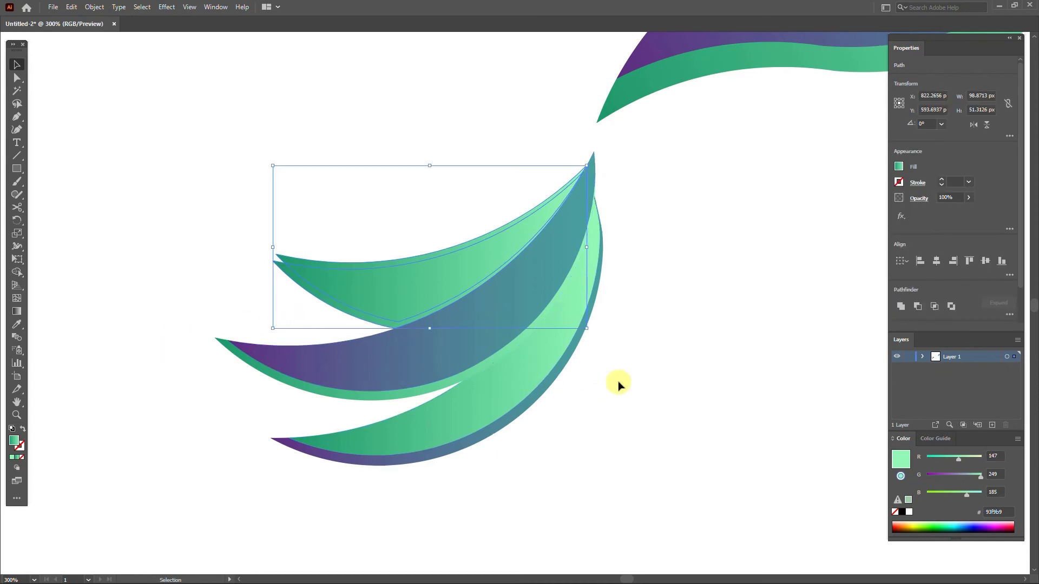
- Select the bottom tail feather together with its edge strip and bring both to the front
drag(624, 353, 533, 388)
click(486, 453)
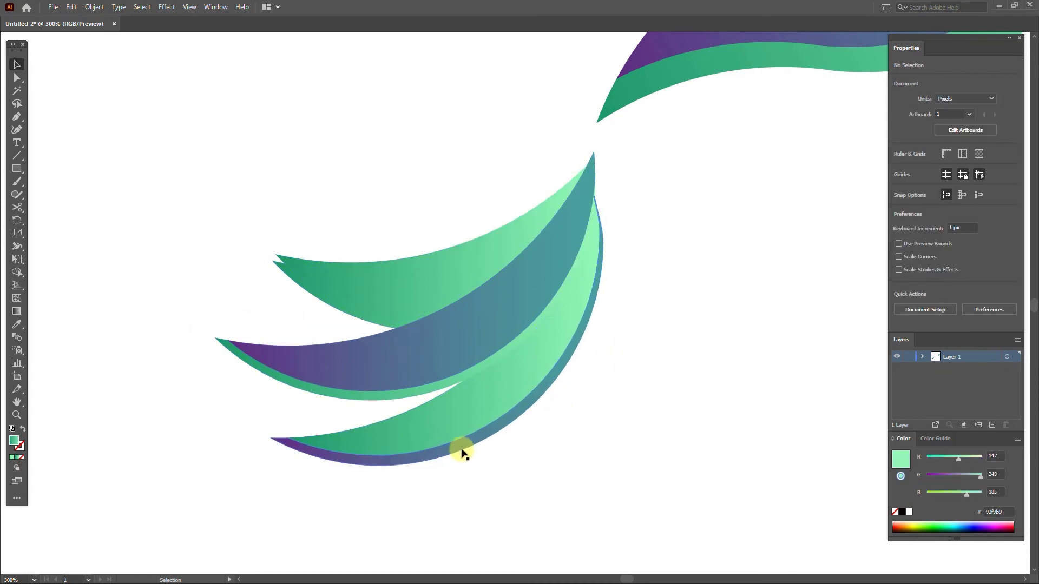
click(447, 440)
right_click(417, 431)
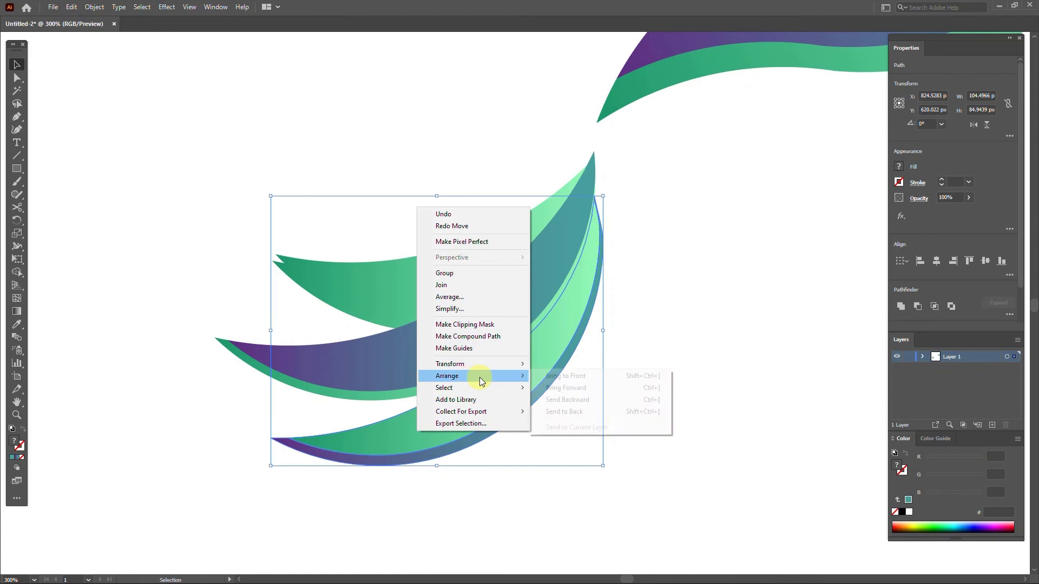
mouse_move(472, 377)
click(550, 377)
click(638, 352)
- Select both top tail feather shapes and trim the protruding upper part with the Shape Builder, leaving a strip along the lower edge
click(353, 272)
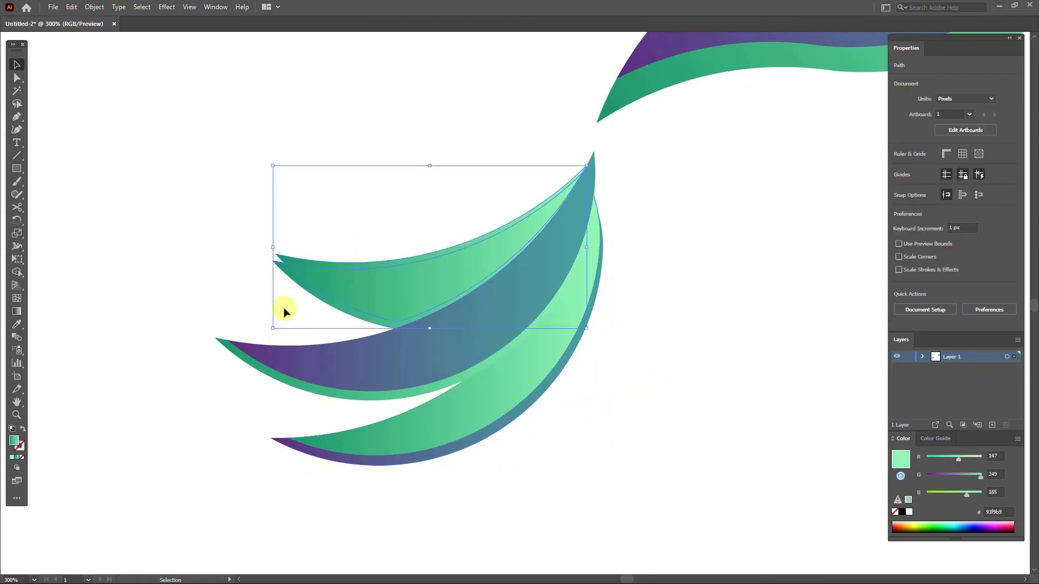
click(18, 324)
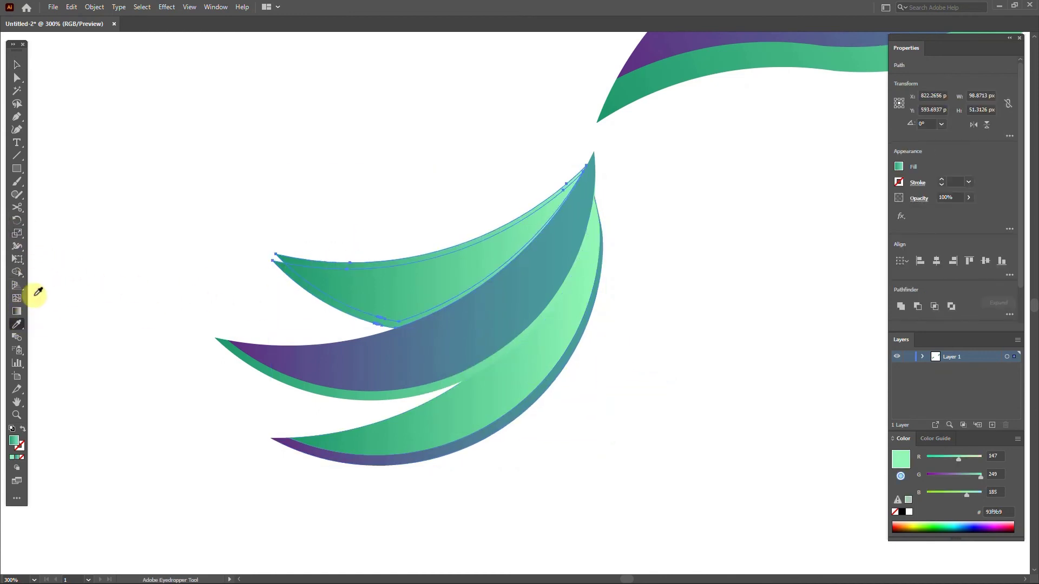
click(17, 272)
alt+click(366, 264)
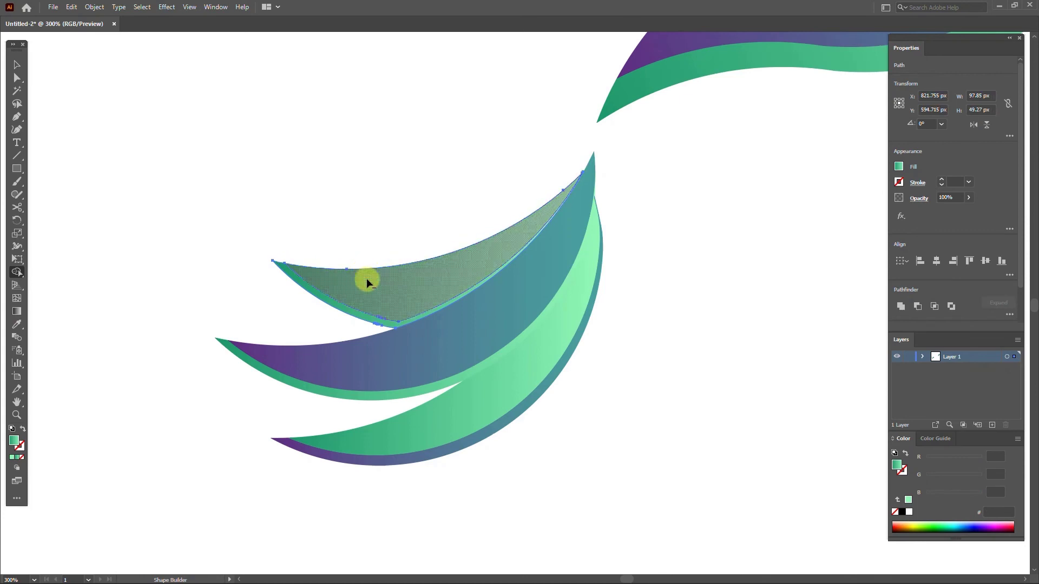
click(15, 65)
click(248, 155)
- Fill the strip along the top tail feather's lower edge with the middle tail feather's purple-to-teal gradient
click(321, 297)
click(19, 324)
click(378, 364)
- Move the green top tail feather's lower corner point onto the middle feather's edge and adjust its handle to follow that edge
click(16, 77)
click(401, 319)
click(399, 321)
scroll(399, 323, up, 4)
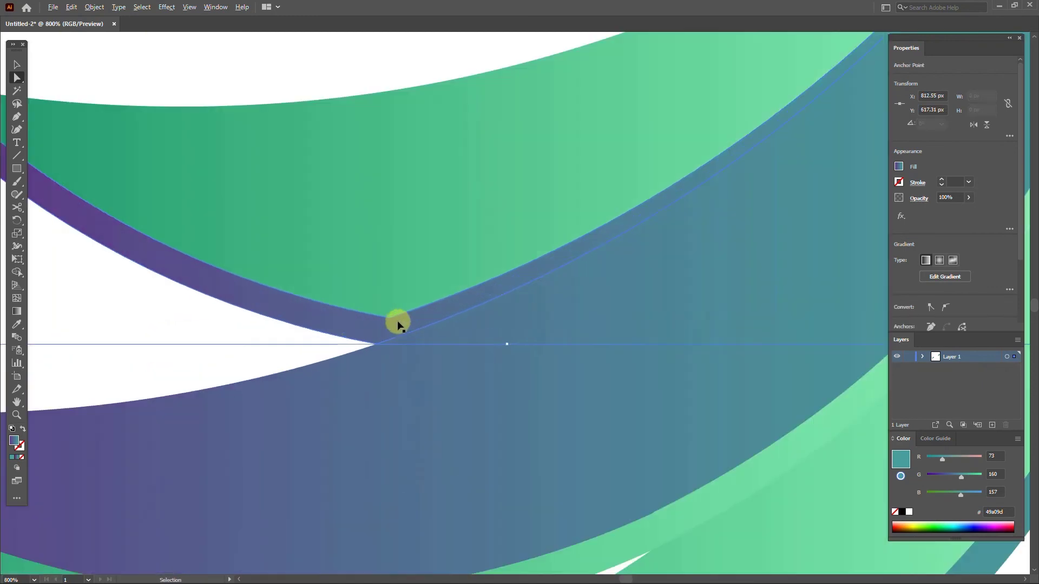
drag(386, 318, 426, 326)
key(ctrl+z)
click(386, 301)
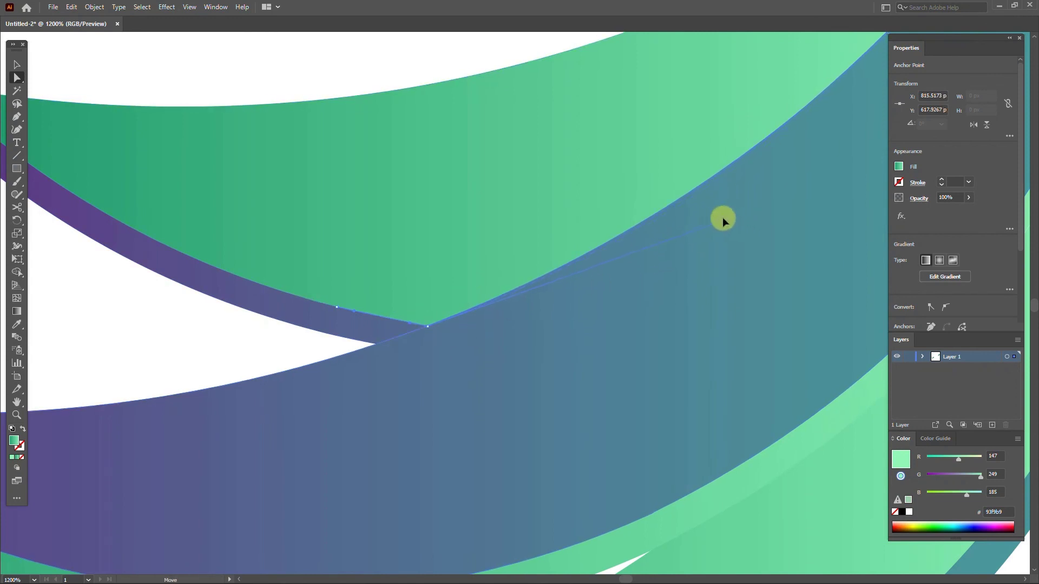
scroll(720, 219, down, 3)
drag(718, 218, 588, 255)
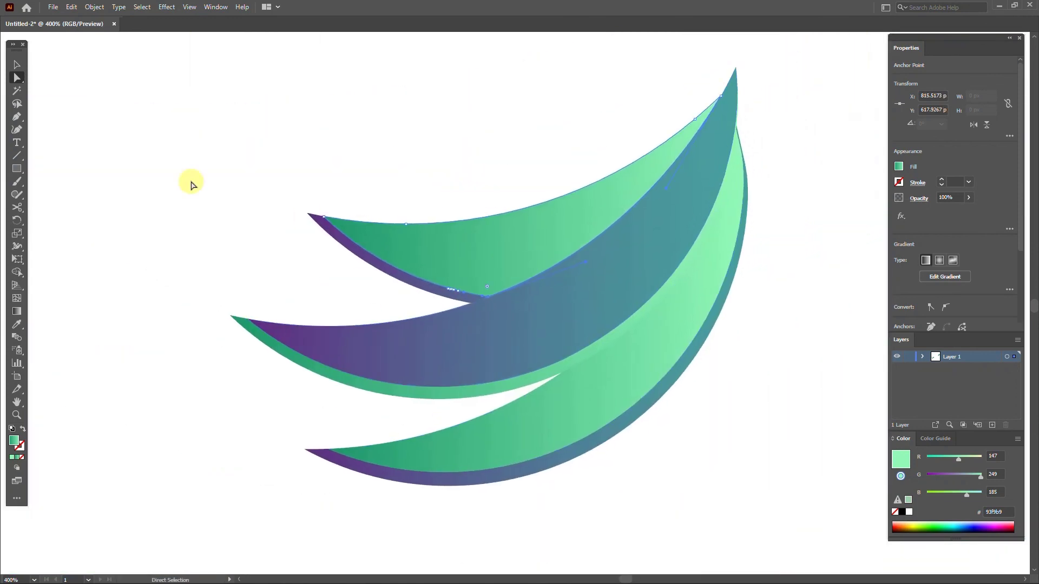
click(17, 64)
click(244, 281)
- Draw a Pen tool curve on the small wing's purple segment, just inside its right edge, from its top junction to its lower edge
scroll(440, 221, down, 3)
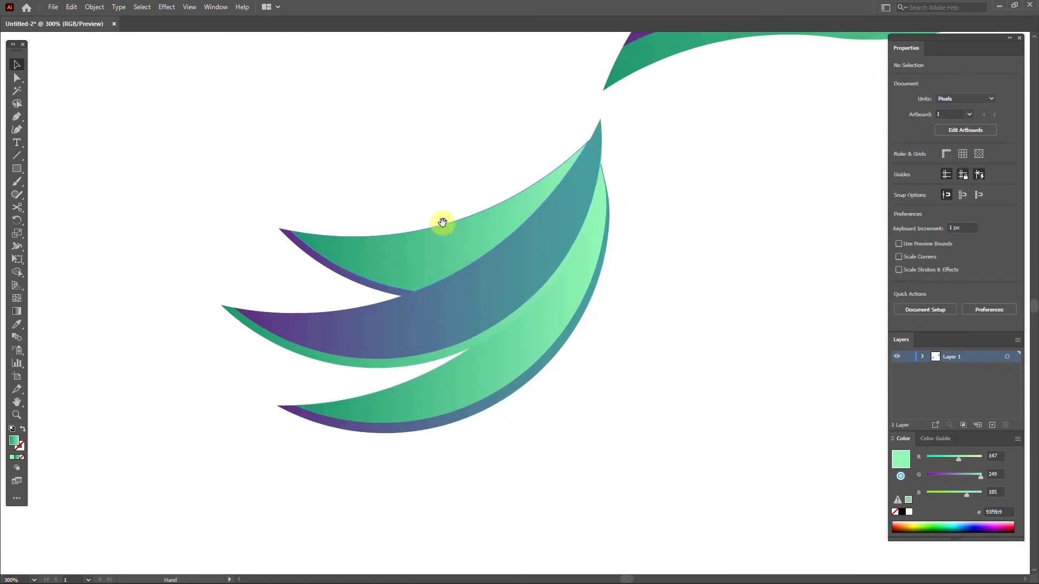
scroll(397, 320, down, 1)
drag(429, 321, 382, 510)
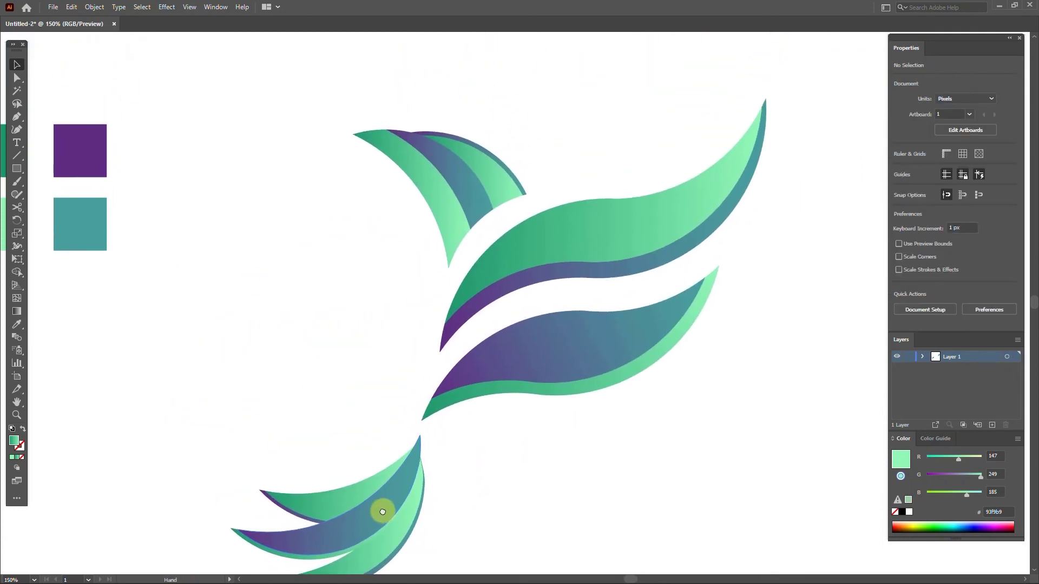
scroll(434, 135, up, 1)
scroll(434, 134, up, 2)
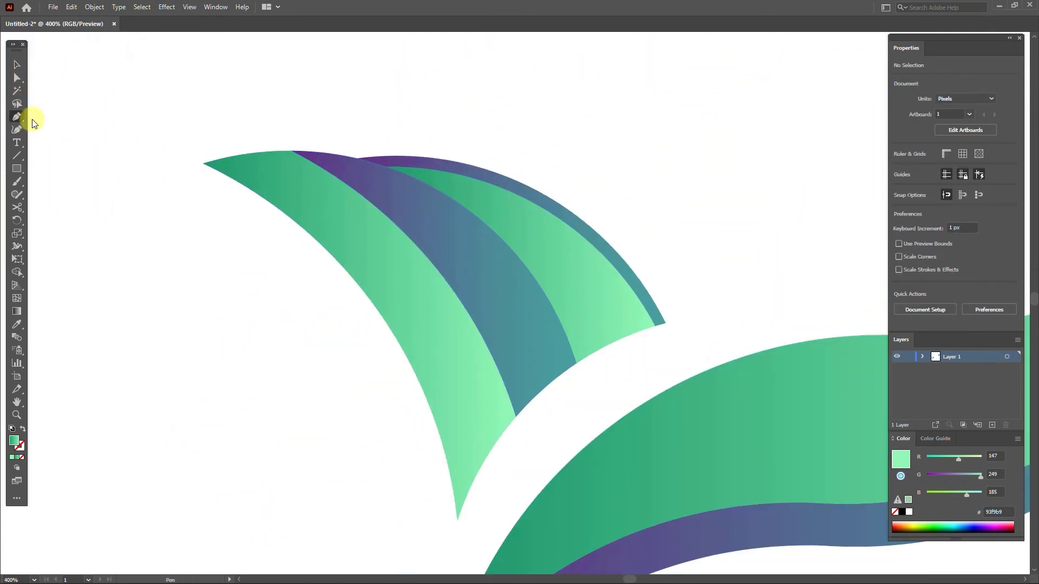
click(357, 159)
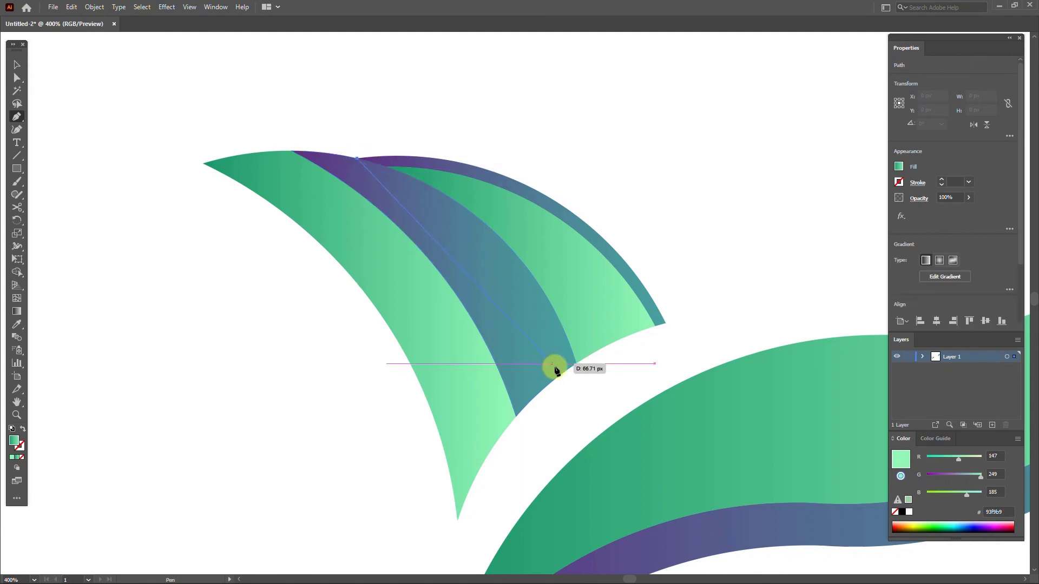
drag(564, 372, 559, 450)
key(ctrl+z)
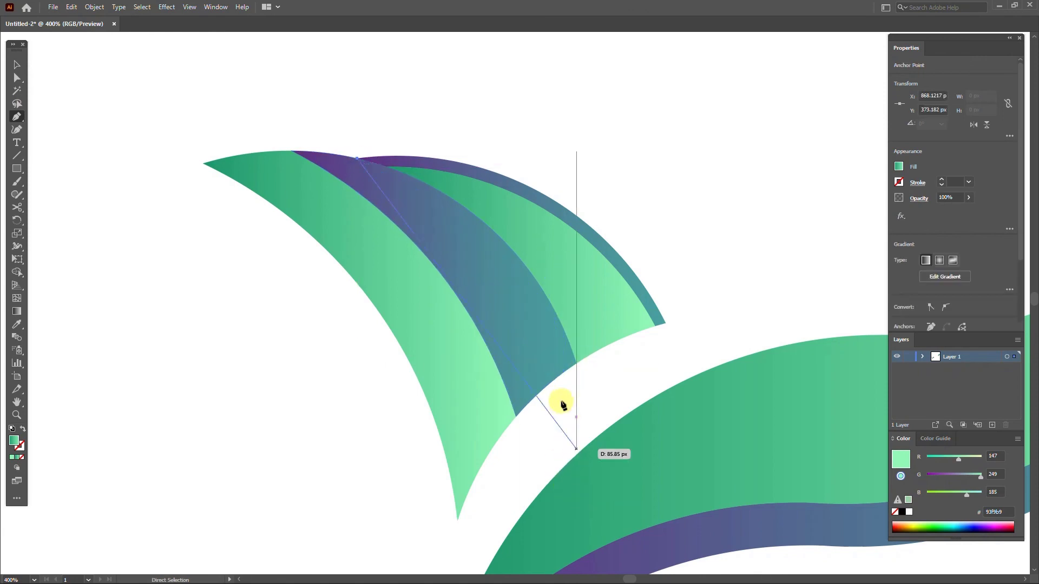
drag(561, 373, 569, 448)
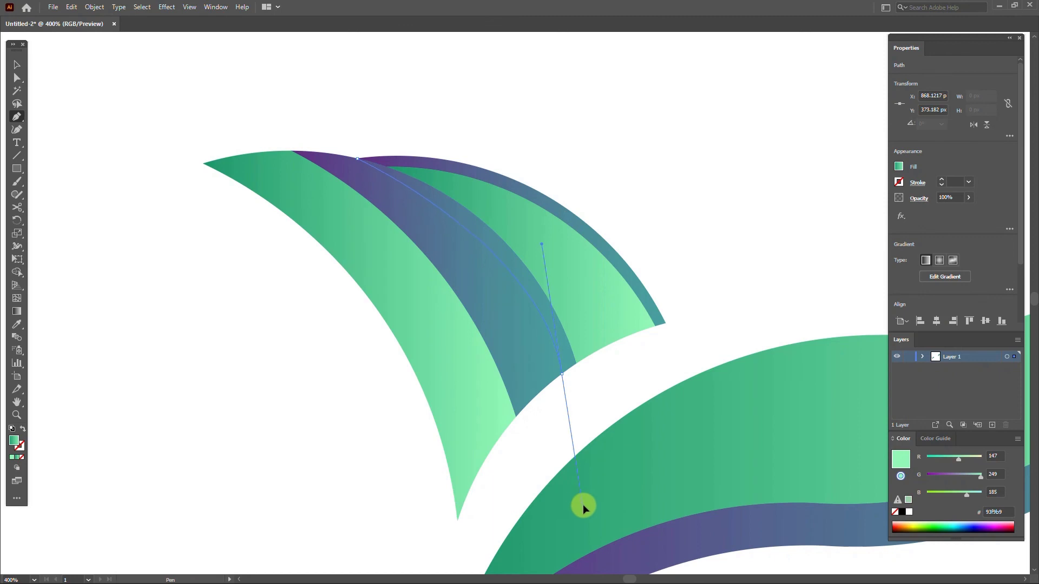
drag(589, 510, 590, 511)
click(562, 374)
- Continue the small wing's curve back over the adjacent green segment and close it into a shape
click(591, 374)
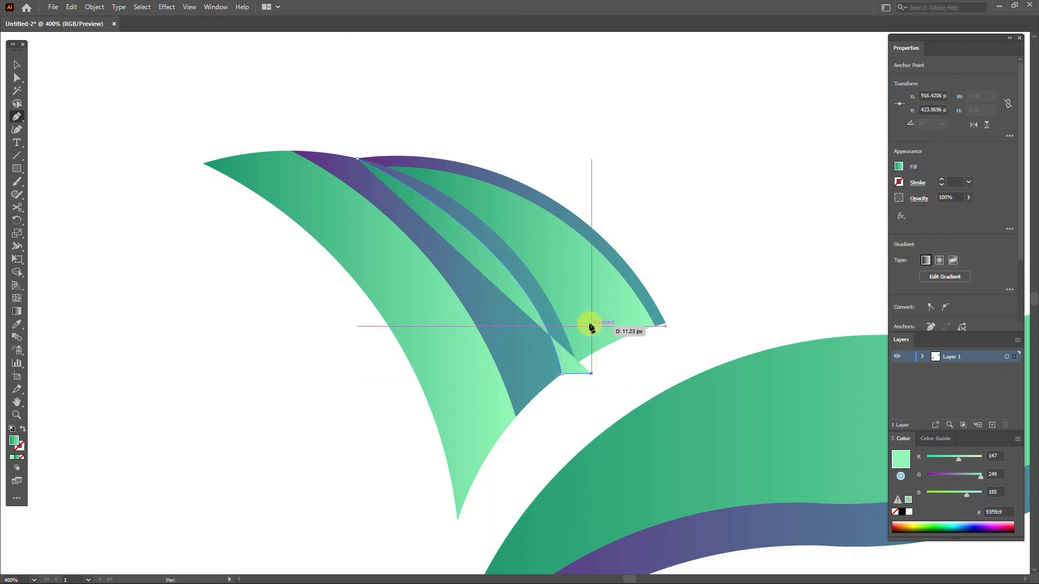
click(591, 327)
click(548, 269)
click(487, 212)
click(442, 179)
click(406, 170)
click(346, 142)
click(357, 158)
- Select the drawn shape with both adjoining small-wing segments and cut it with the Shape Builder to a strip along the purple segment's right edge
click(17, 65)
click(449, 111)
click(576, 292)
shift+click(533, 284)
shift+click(506, 291)
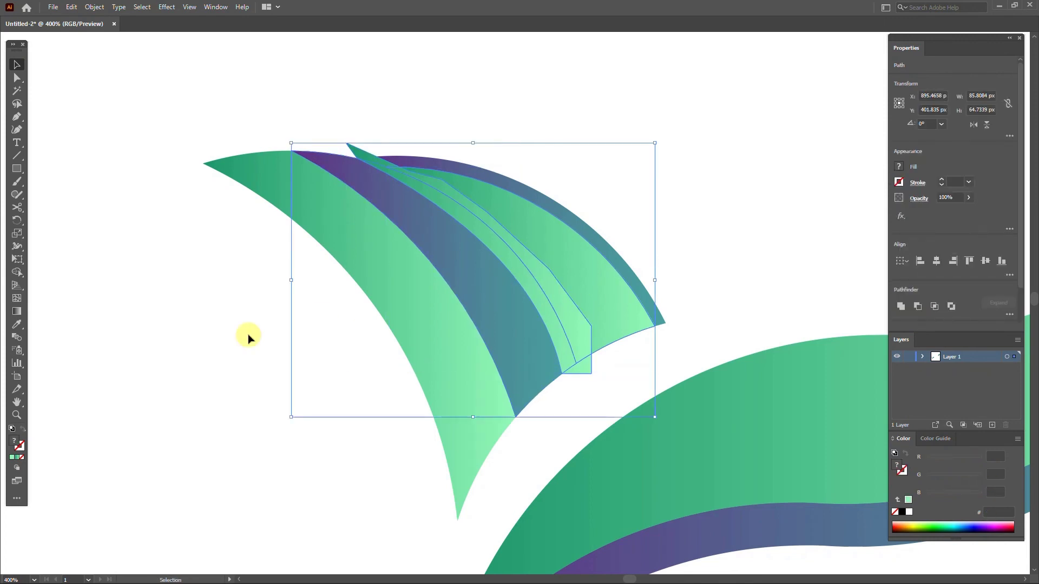
click(17, 275)
mouse_move(501, 234)
mouse_down()
mouse_move(519, 243)
mouse_move(602, 377)
mouse_up()
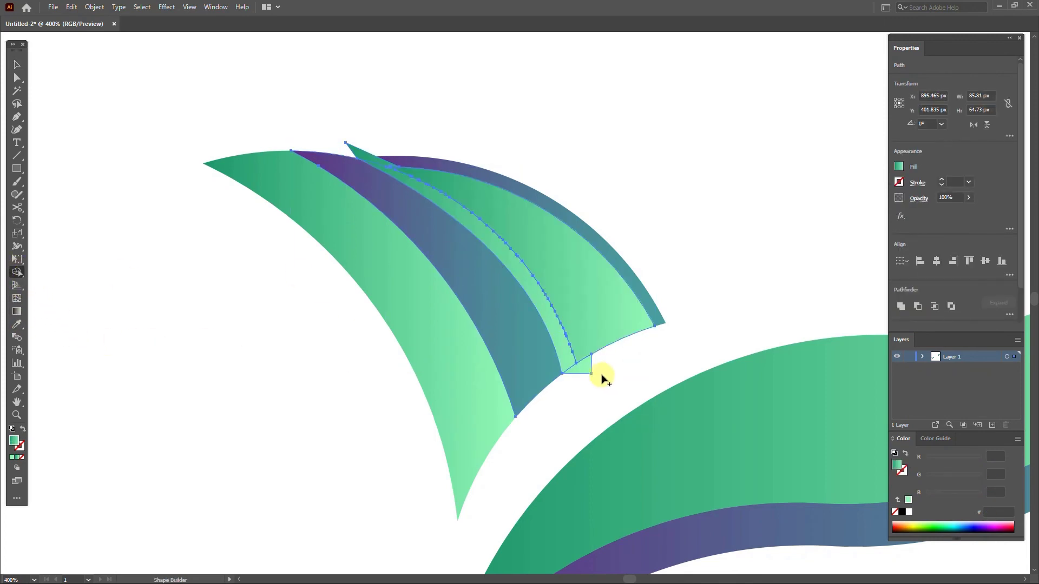
- Fill the strip on the small wing's purple segment with black and set its opacity to 17%
key(v)
click(522, 260)
click(898, 167)
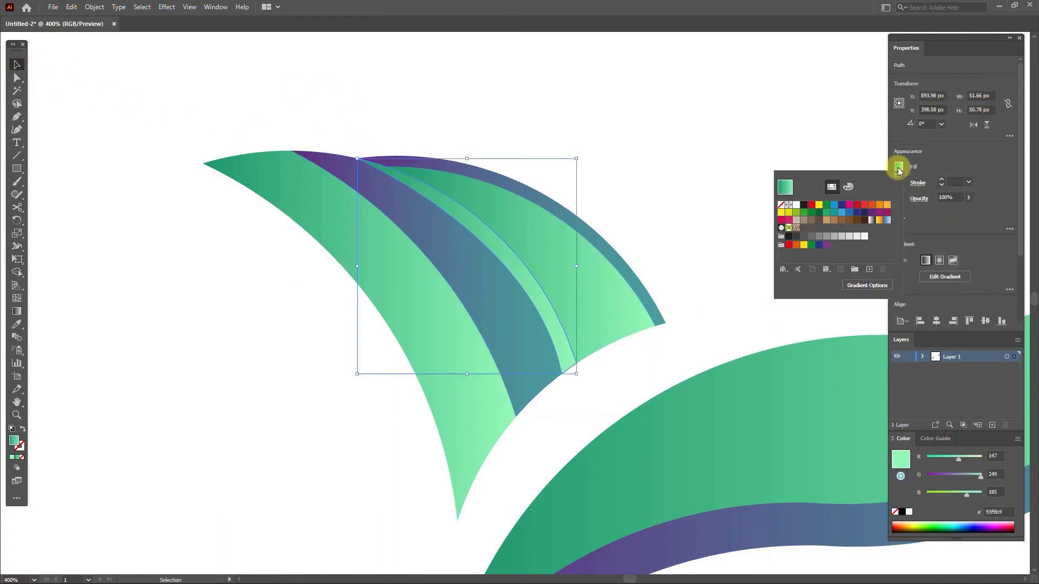
click(803, 206)
drag(937, 215, 932, 212)
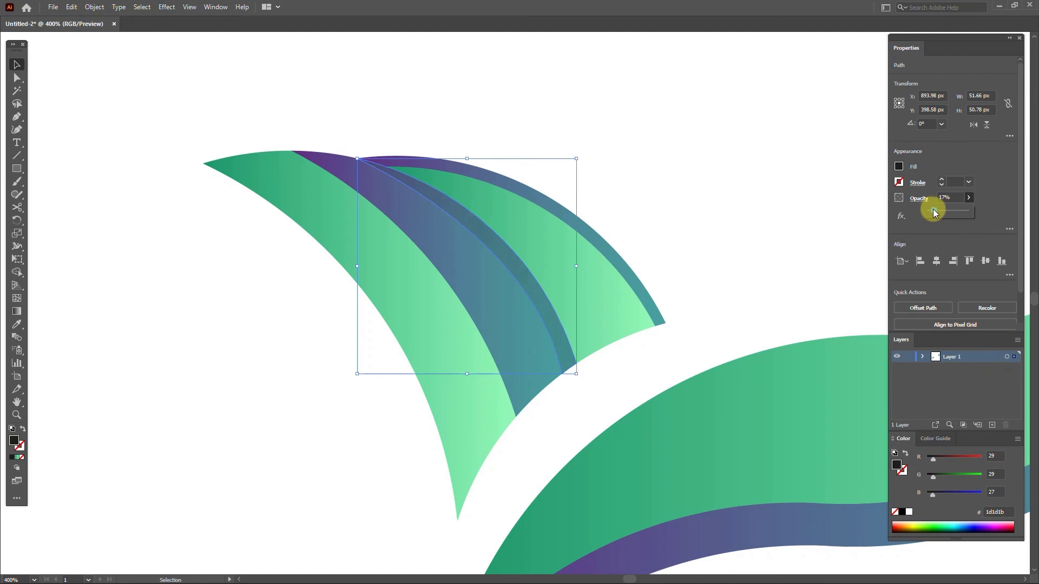
click(751, 171)
- Draw a Pen tool curve across the top tail feather, just above the middle feather's upper edge, from near its tip to its lower strip
scroll(742, 206, down, 2)
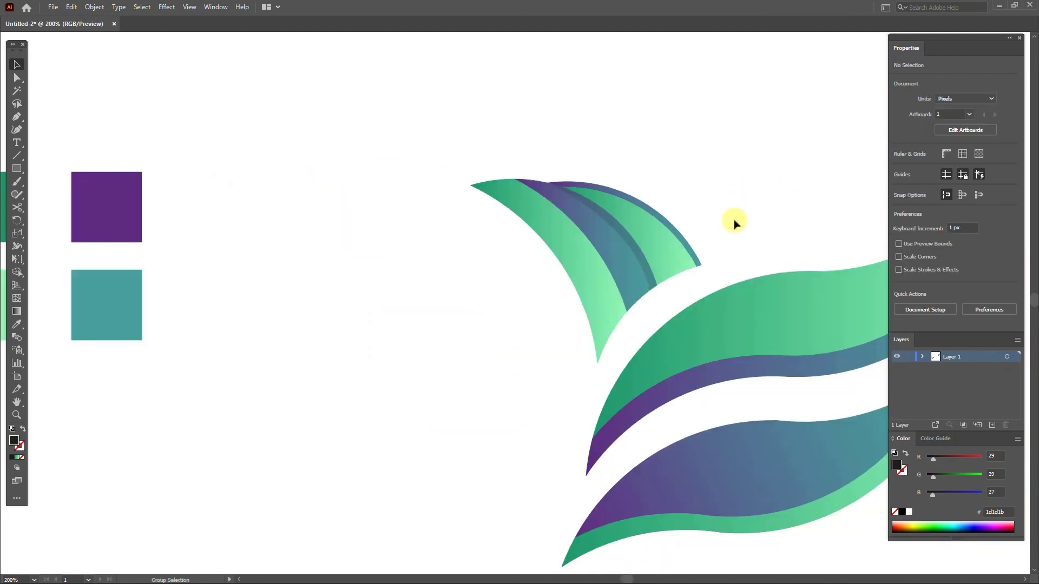
drag(716, 308, 603, 201)
scroll(594, 234, down, 1)
drag(513, 399, 561, 278)
scroll(521, 294, up, 4)
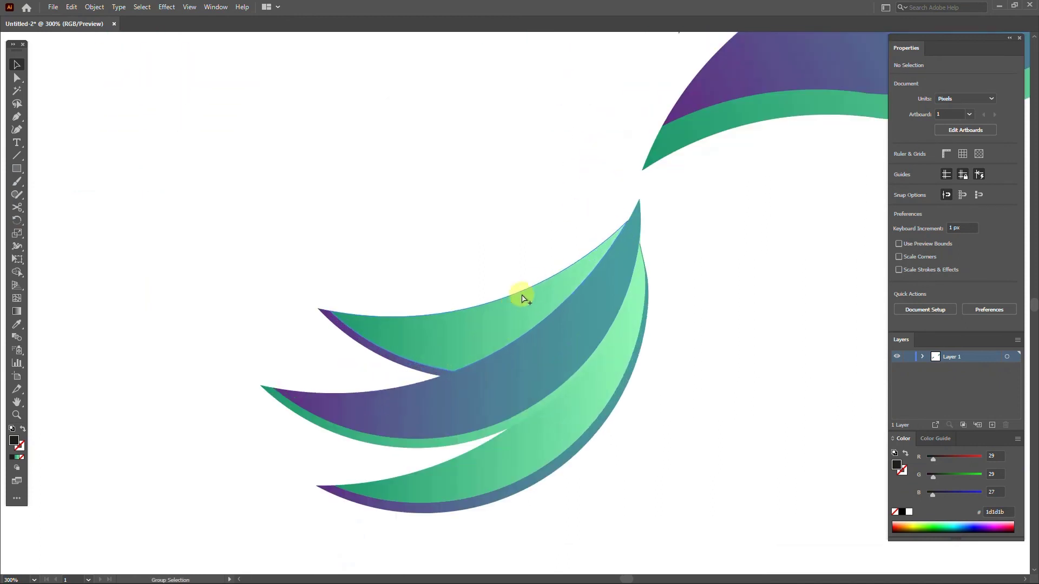
click(16, 116)
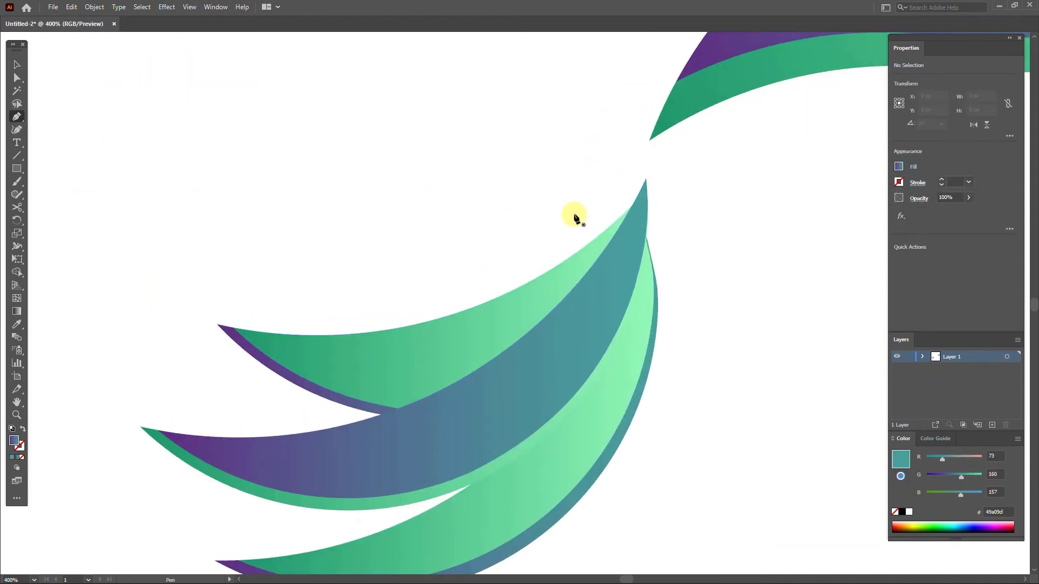
click(605, 231)
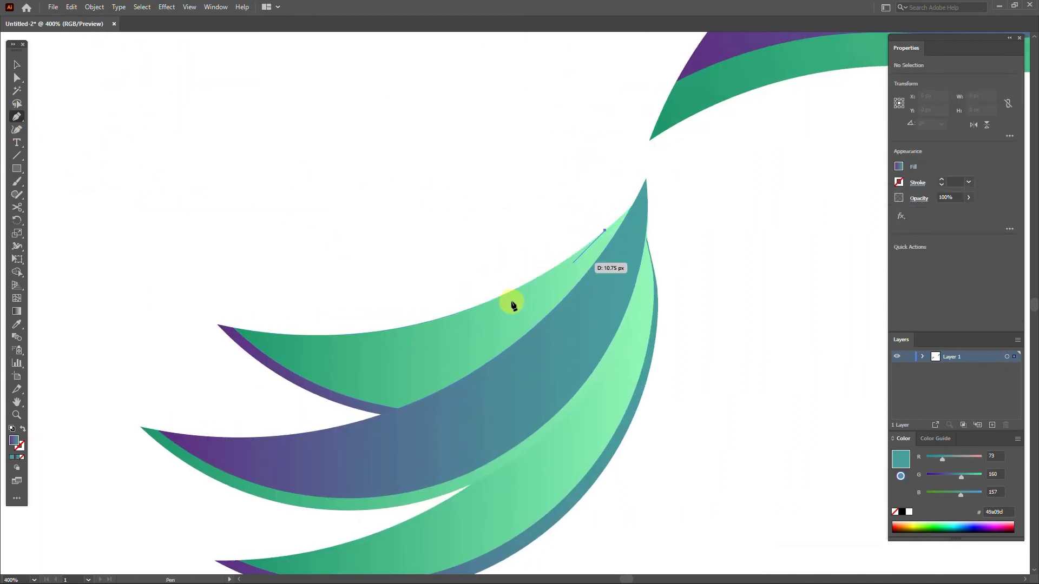
drag(365, 413, 220, 458)
click(365, 411)
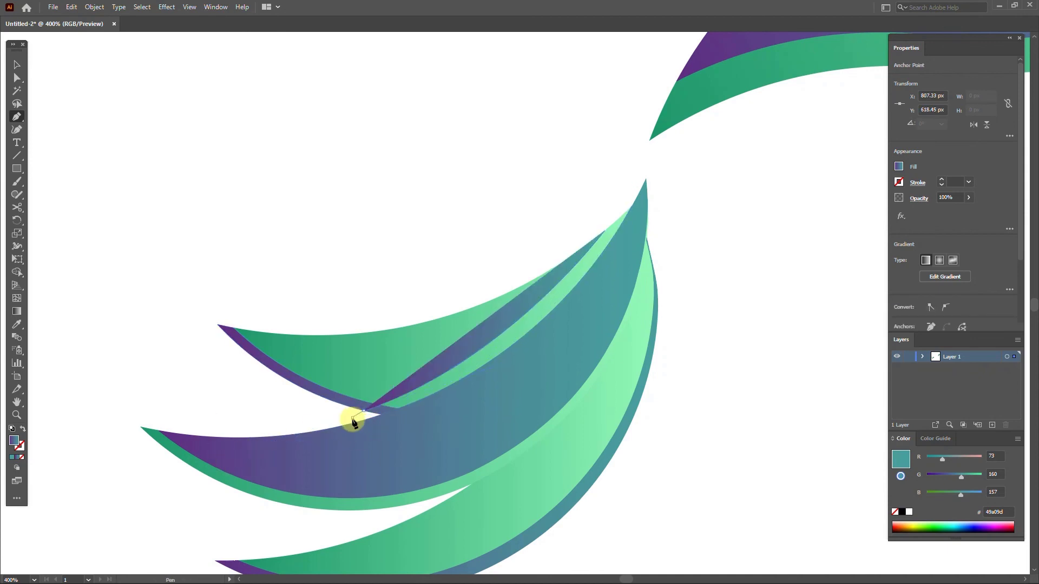
- Continue the tail curve back over the middle feather and around the tip, closing it into a shape
click(352, 418)
click(364, 428)
click(403, 427)
drag(478, 384, 478, 329)
click(614, 253)
click(637, 205)
click(620, 190)
click(604, 230)
- Fill the newly drawn tail shape with black
click(19, 67)
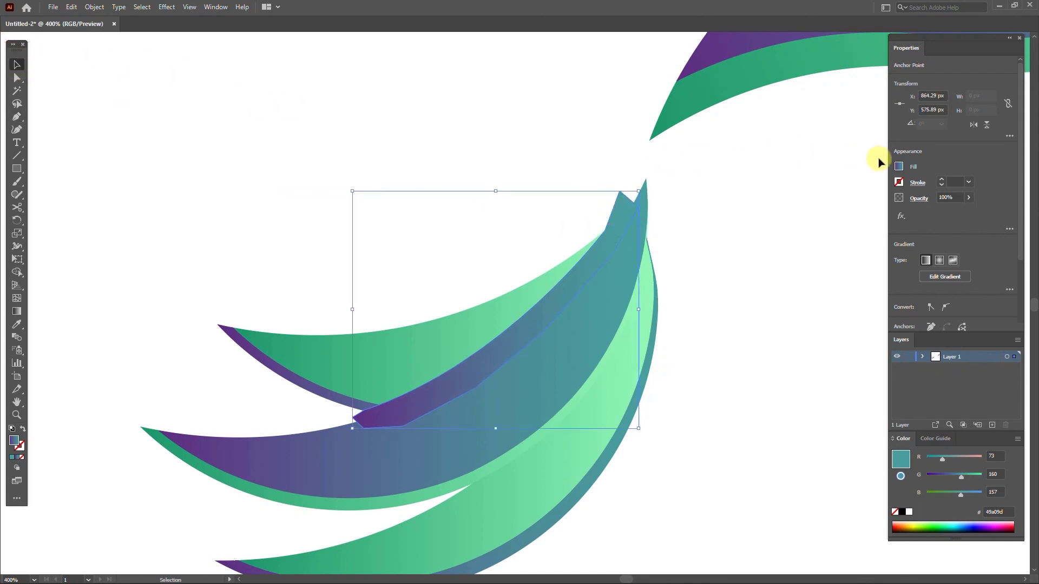
click(898, 166)
click(798, 205)
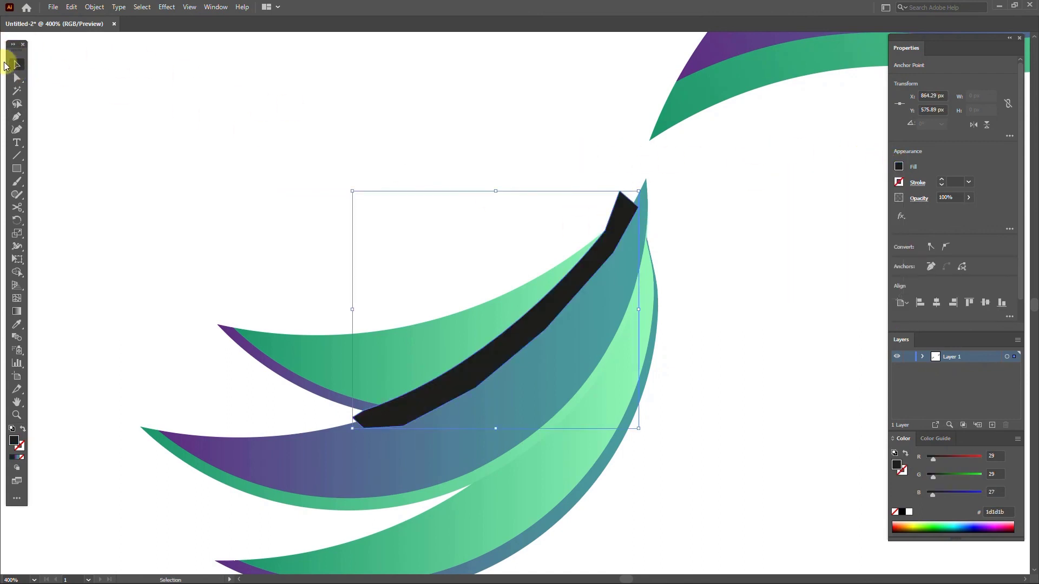
- Select the black shape with the upper tail feathers and merge its excess into the middle feather with the Shape Builder, leaving a strip above it
drag(232, 273, 449, 411)
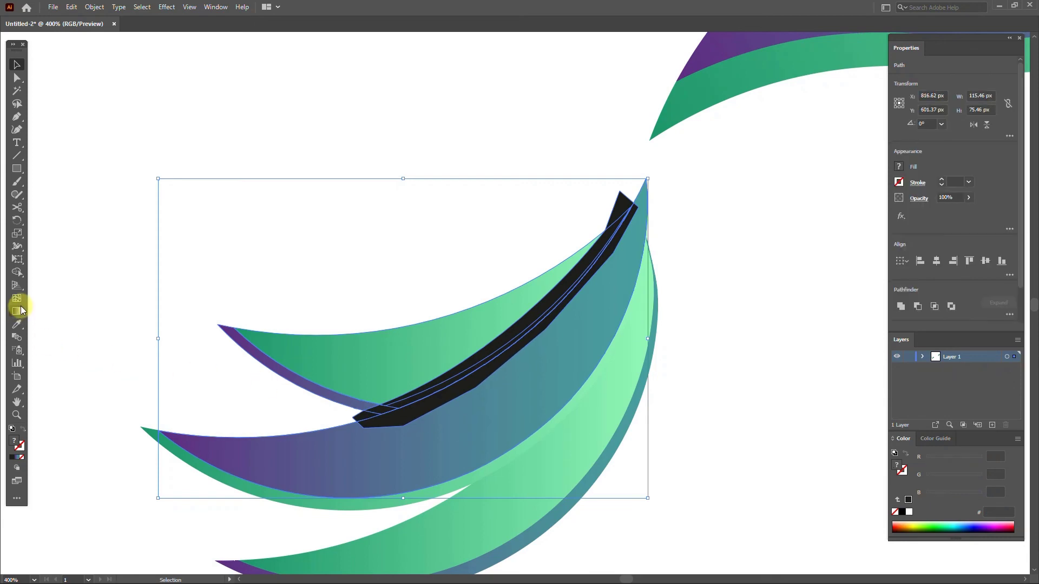
key(shift+m)
mouse_move(475, 390)
mouse_down()
mouse_move(525, 394)
mouse_move(638, 202)
mouse_up()
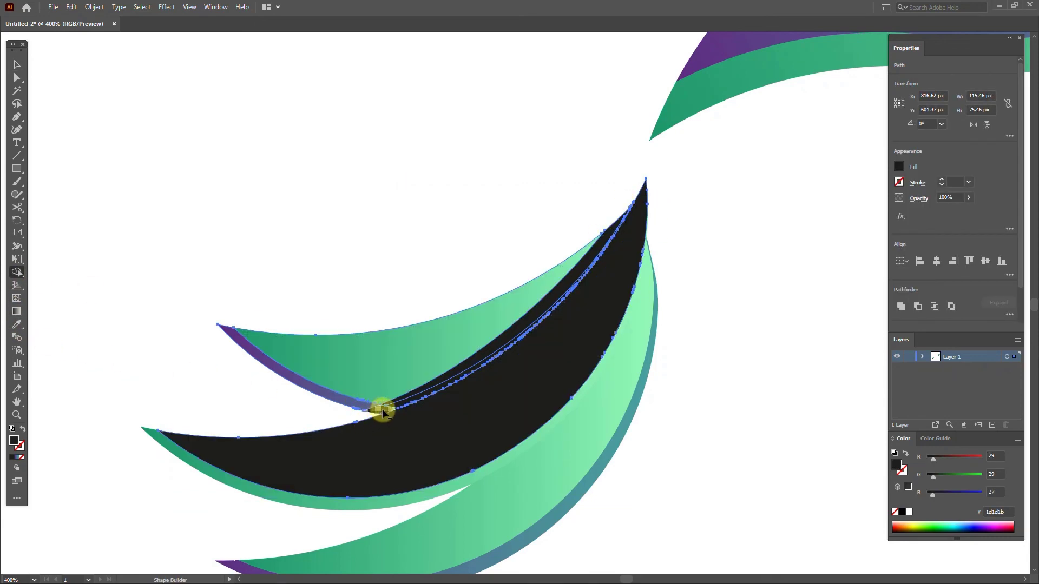
click(17, 65)
- Refill the black middle tail feather with the purple-to-teal gradient of the bottom feather's edge strip
click(498, 424)
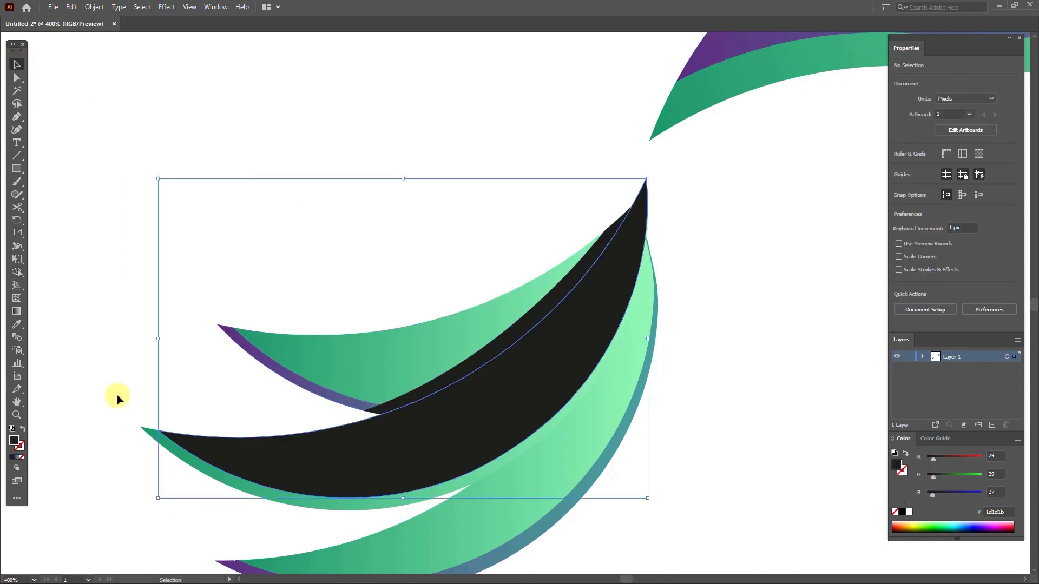
key(i)
click(557, 510)
click(16, 64)
- Lower the opacity of the black strip on the top tail feather and match it to the small wing's 17% shadow strip
click(406, 256)
click(511, 325)
mouse_move(955, 211)
mouse_down()
mouse_move(927, 210)
mouse_move(937, 214)
mouse_up()
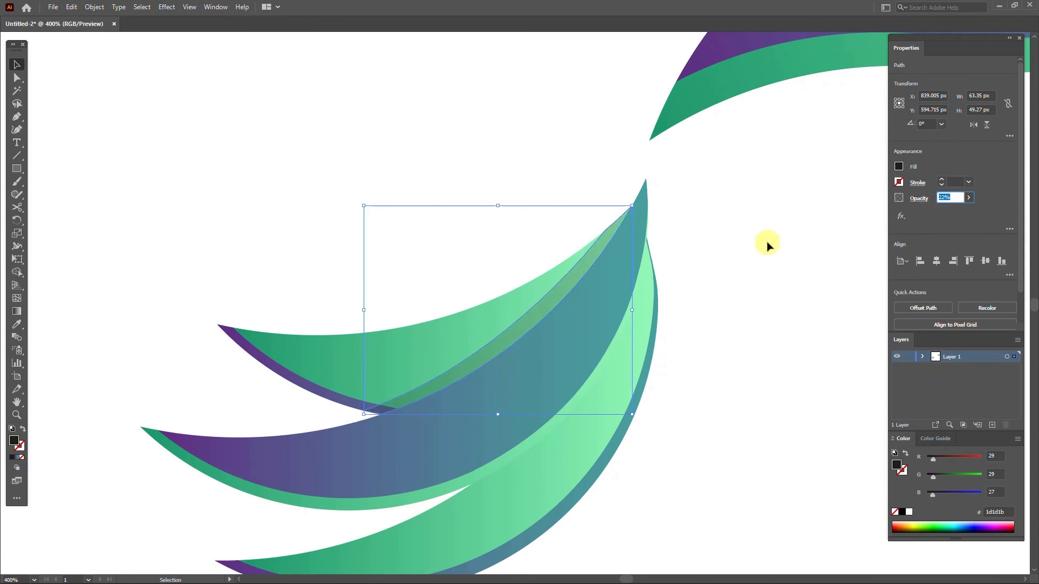
scroll(665, 348, down, 2)
scroll(595, 394, down, 1)
click(17, 324)
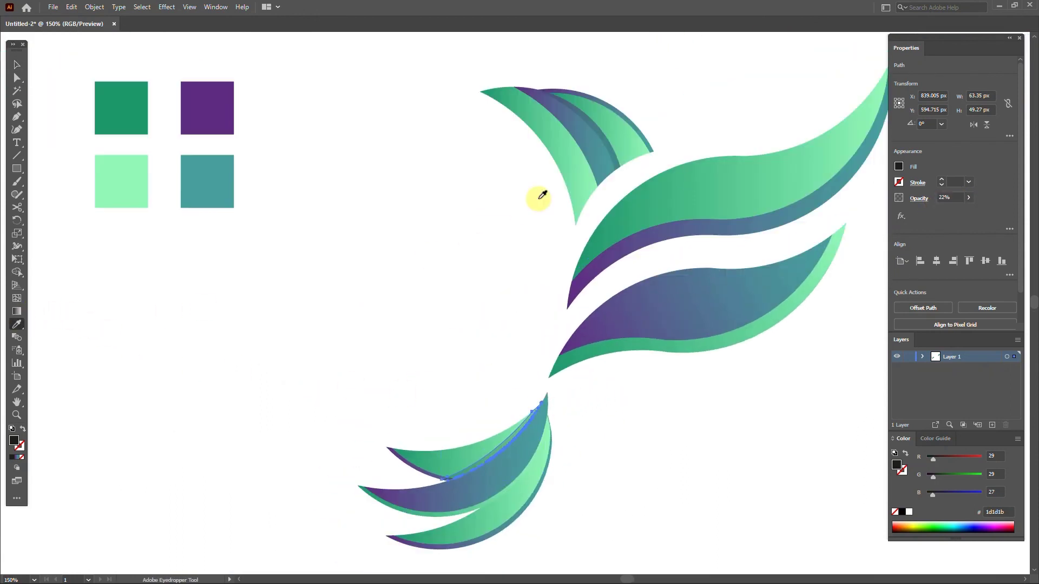
click(16, 64)
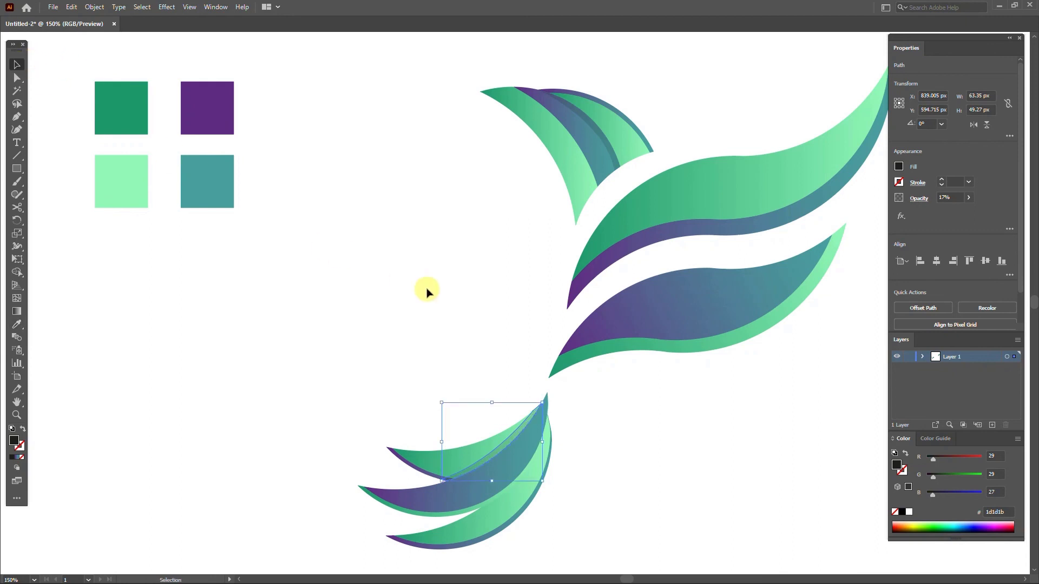
click(448, 296)
drag(520, 310, 435, 313)
scroll(473, 311, down, 1)
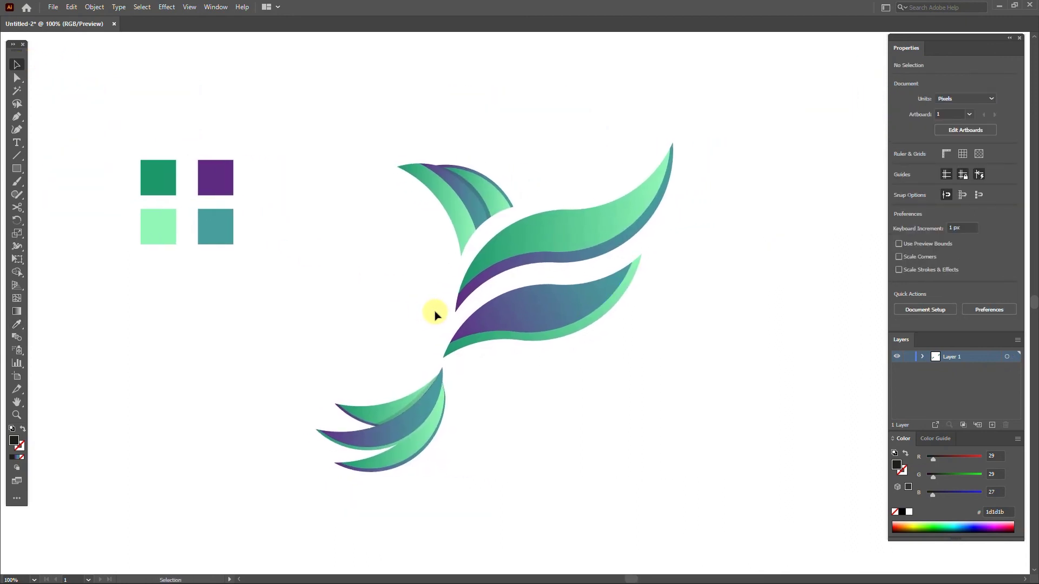